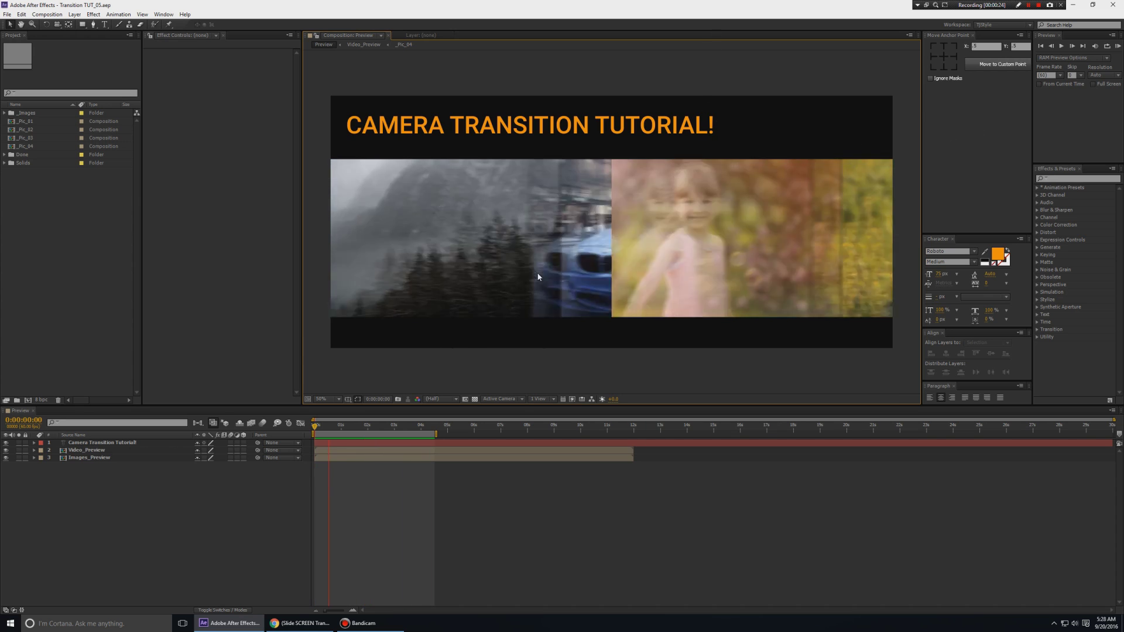
Play the Video_Preview precomp's animation, then close it
double_click(87, 450)
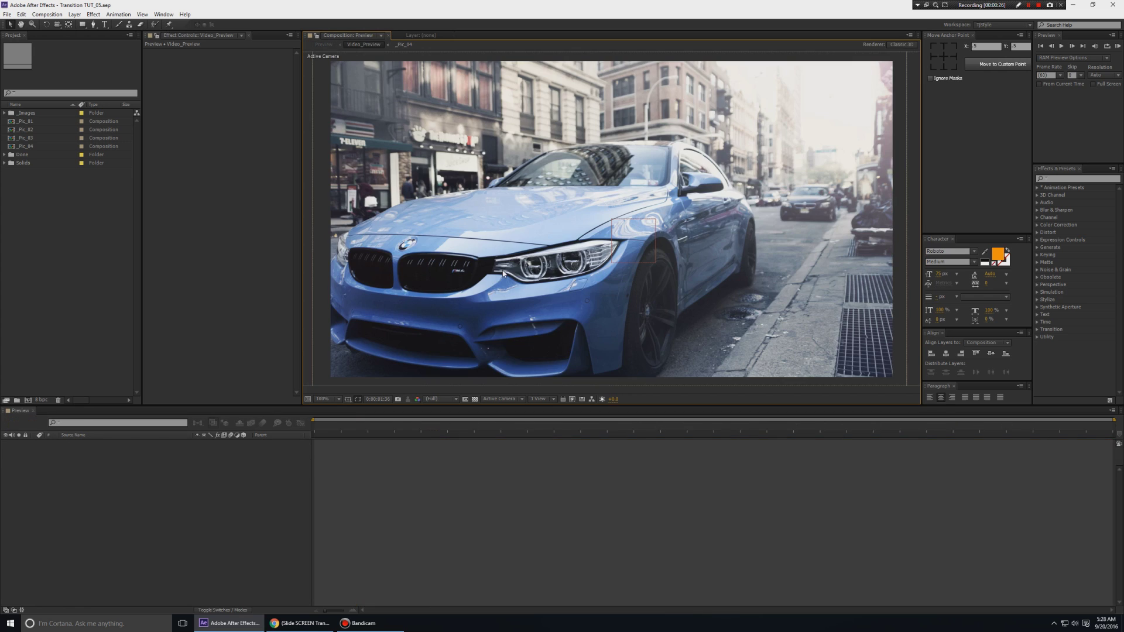
key(space)
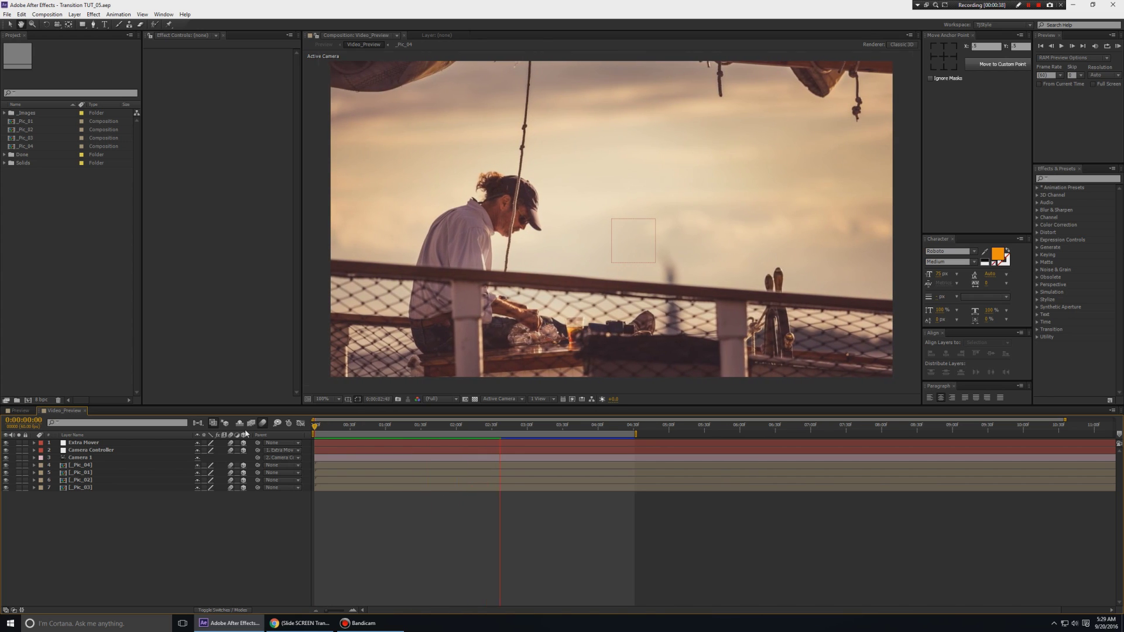
key(space)
key(space)
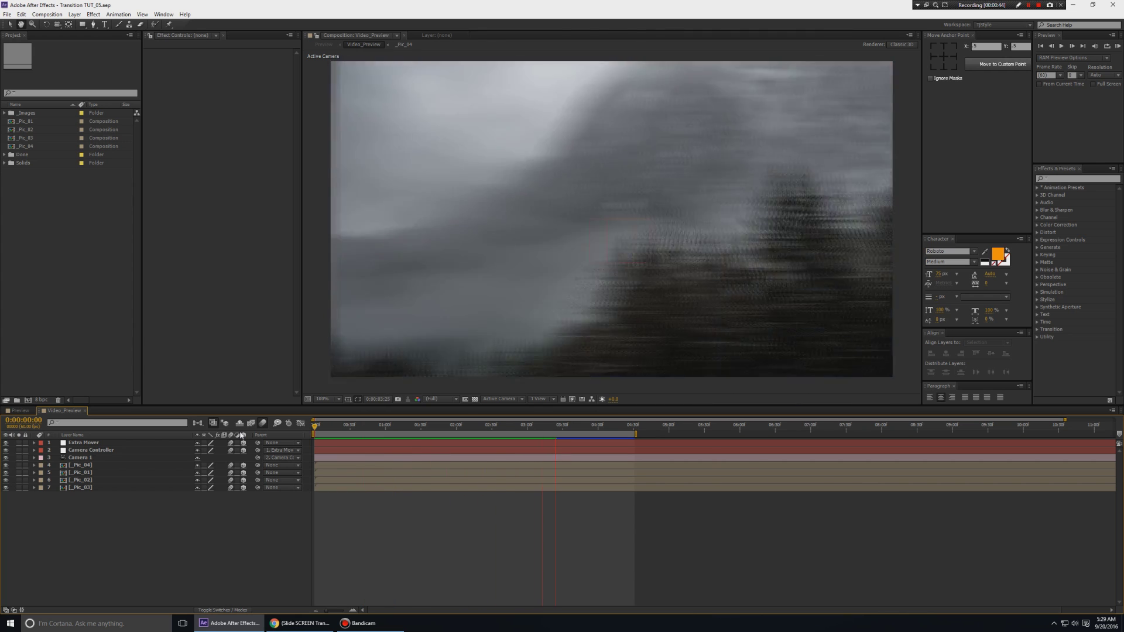
key(ctrl+w)
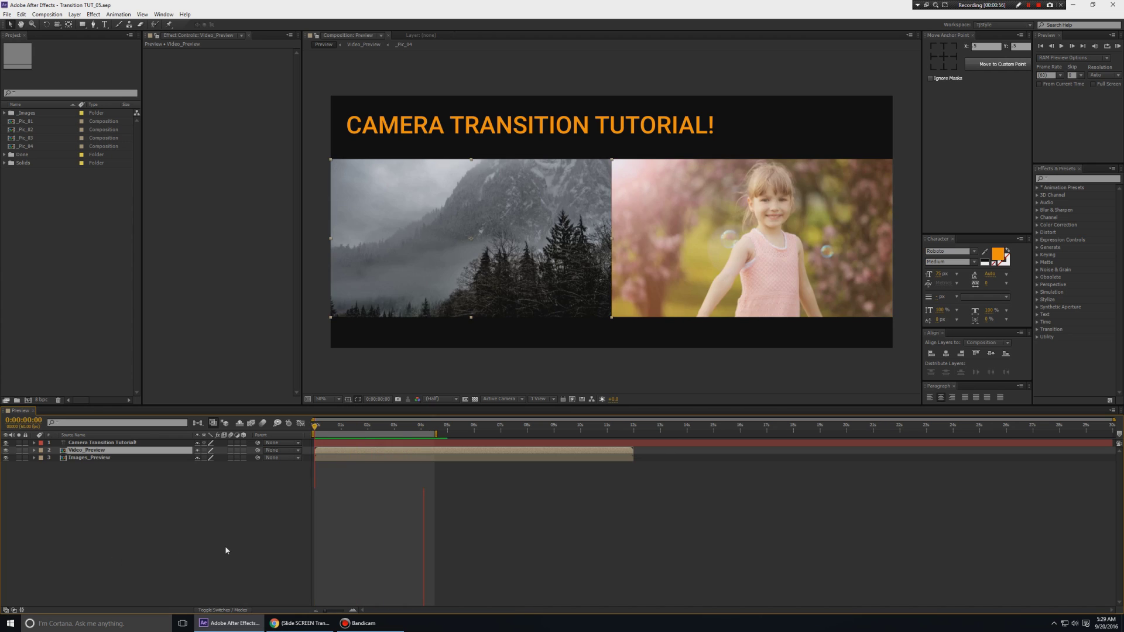
Deselect the layer and switch back and forth with the YouTube tutorial page
click(225, 546)
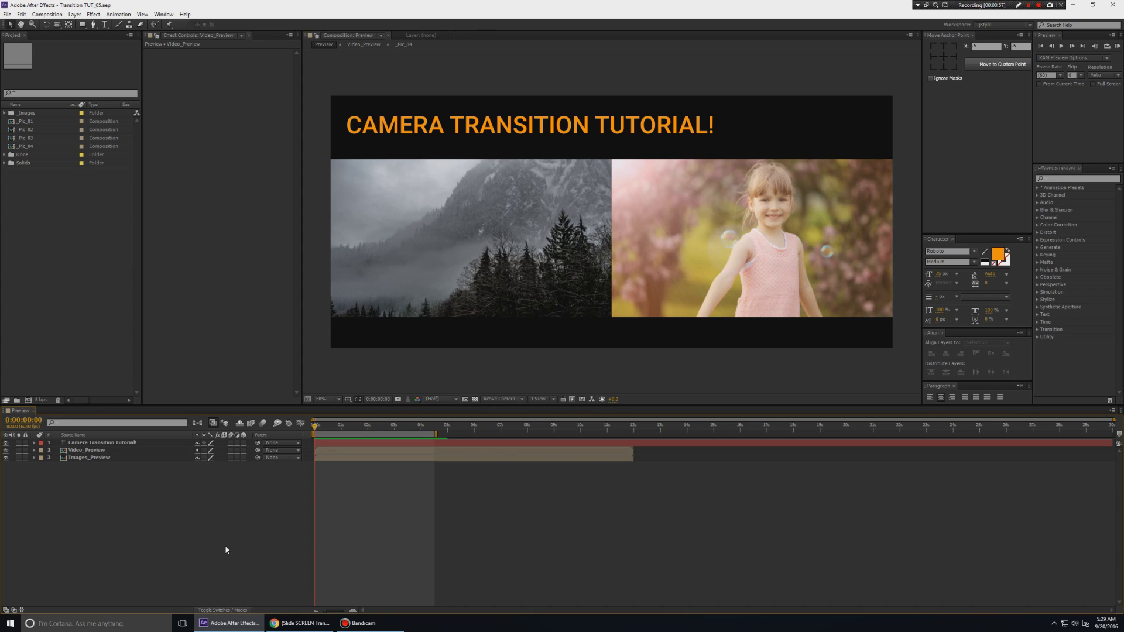
click(281, 626)
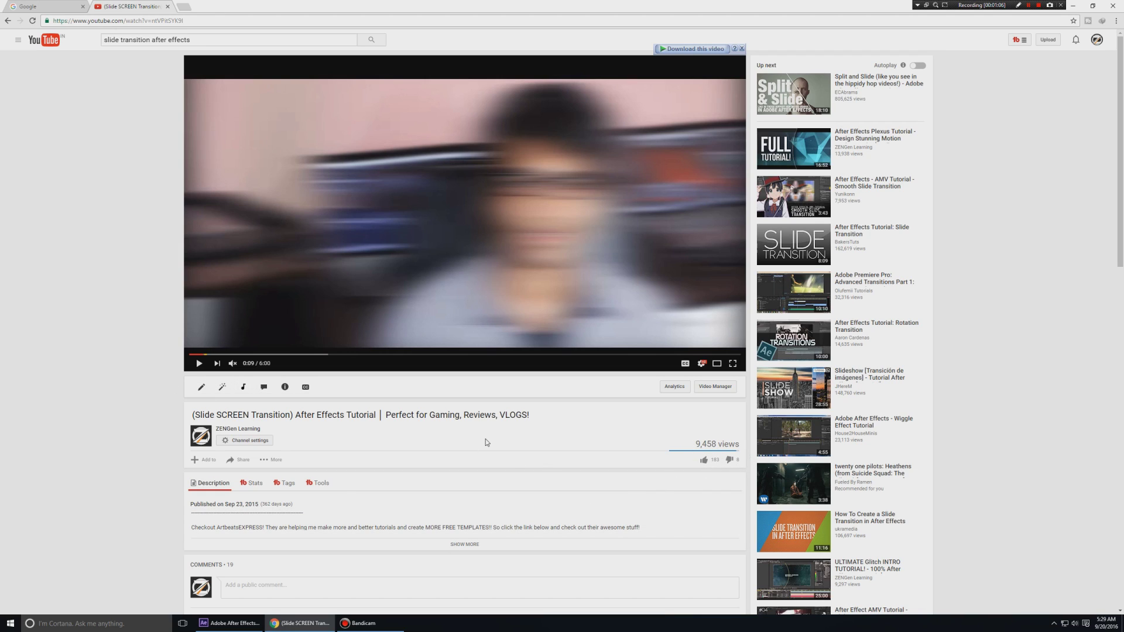
key(alt+Tab)
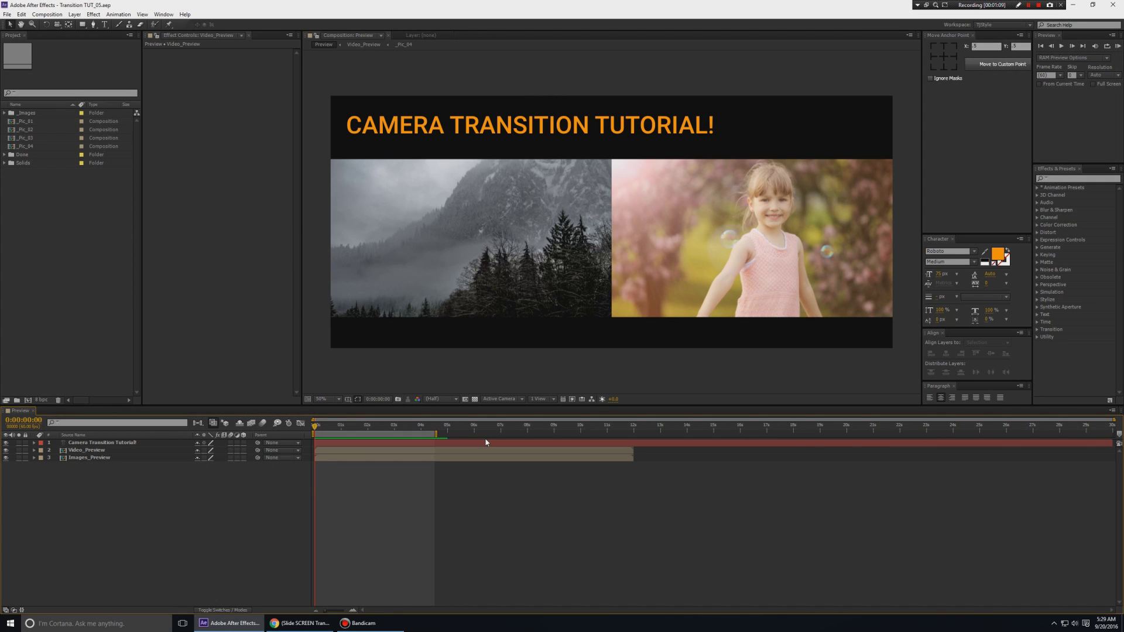
key(alt+Tab)
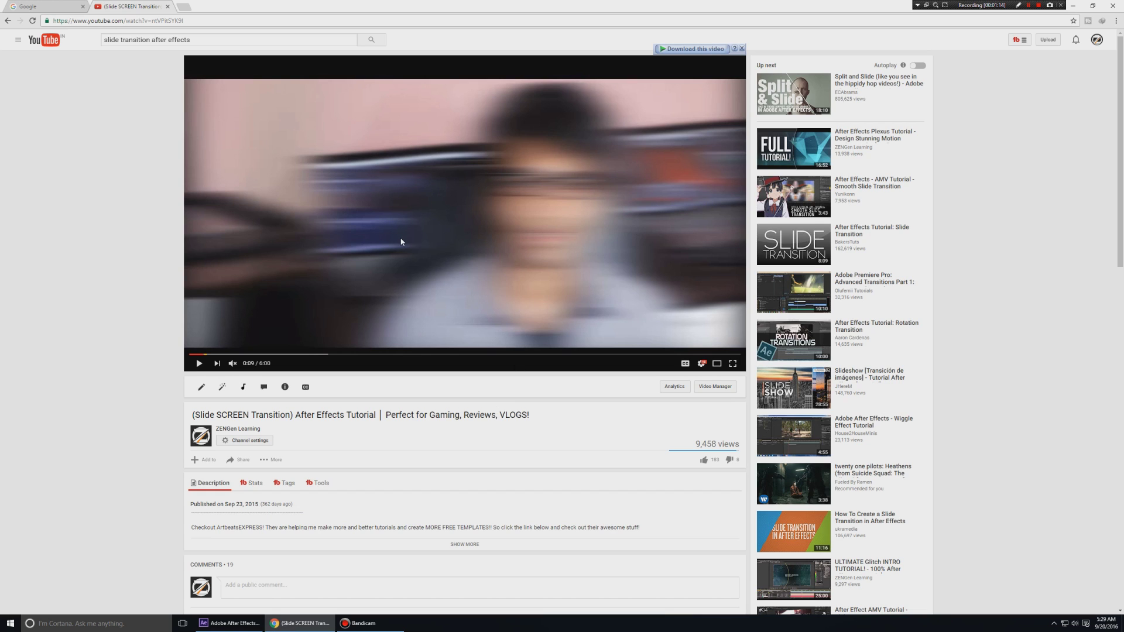
key(alt+Tab)
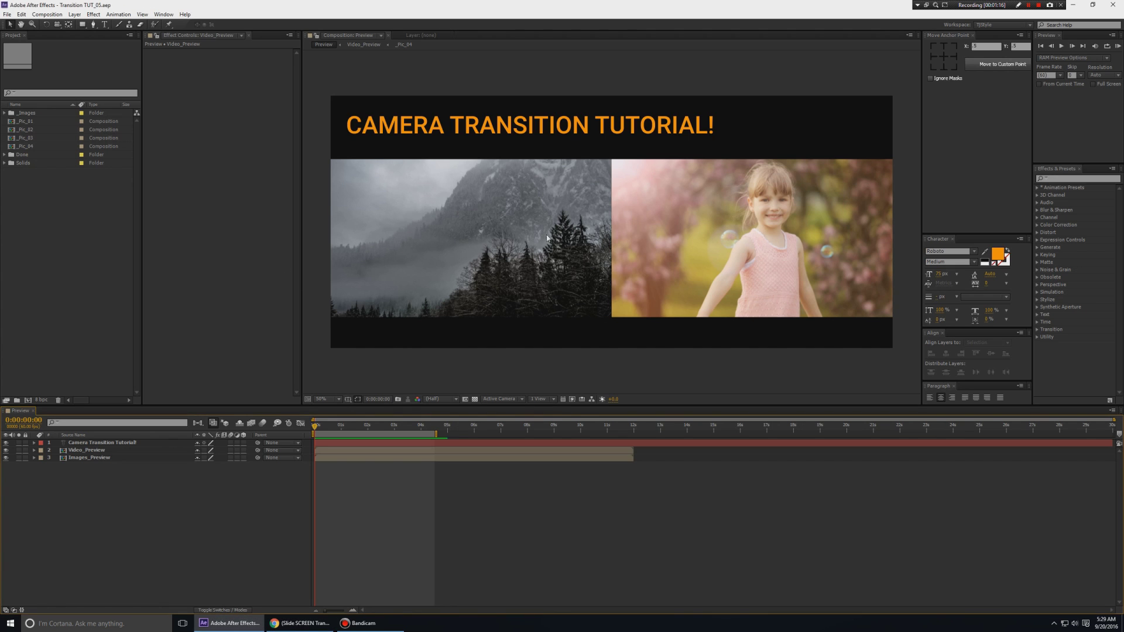
key(alt+Tab)
key(alt+Tab)
Create composition _Tutorial using the HDV/HDTV 720 preset at 60 fps
right_click(23, 277)
click(44, 283)
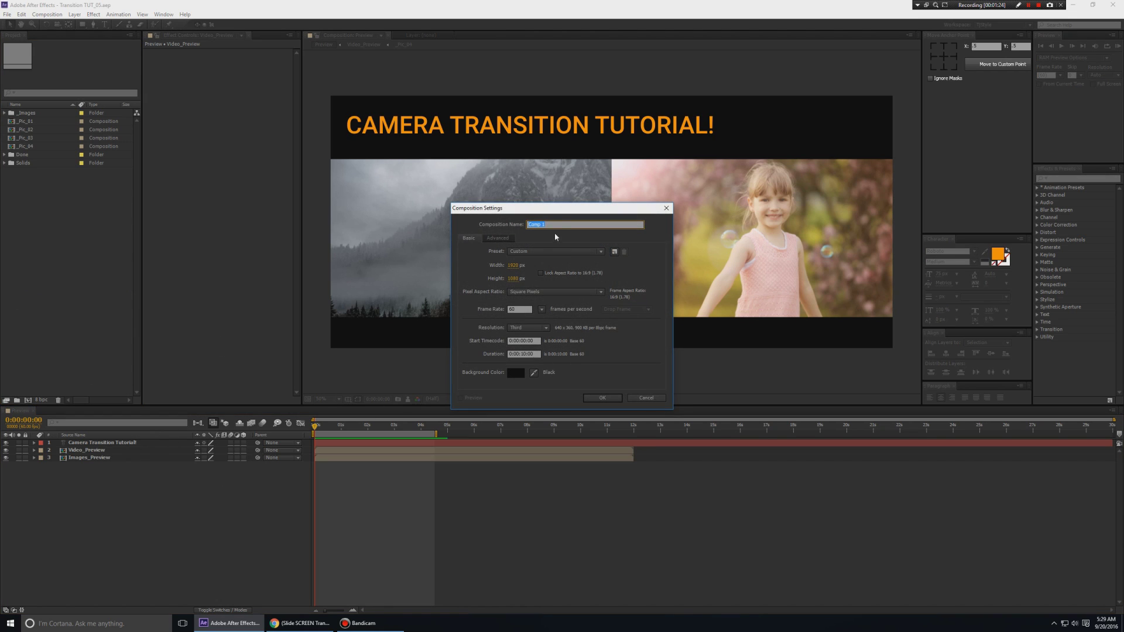
key(ctrl+a)
click(536, 251)
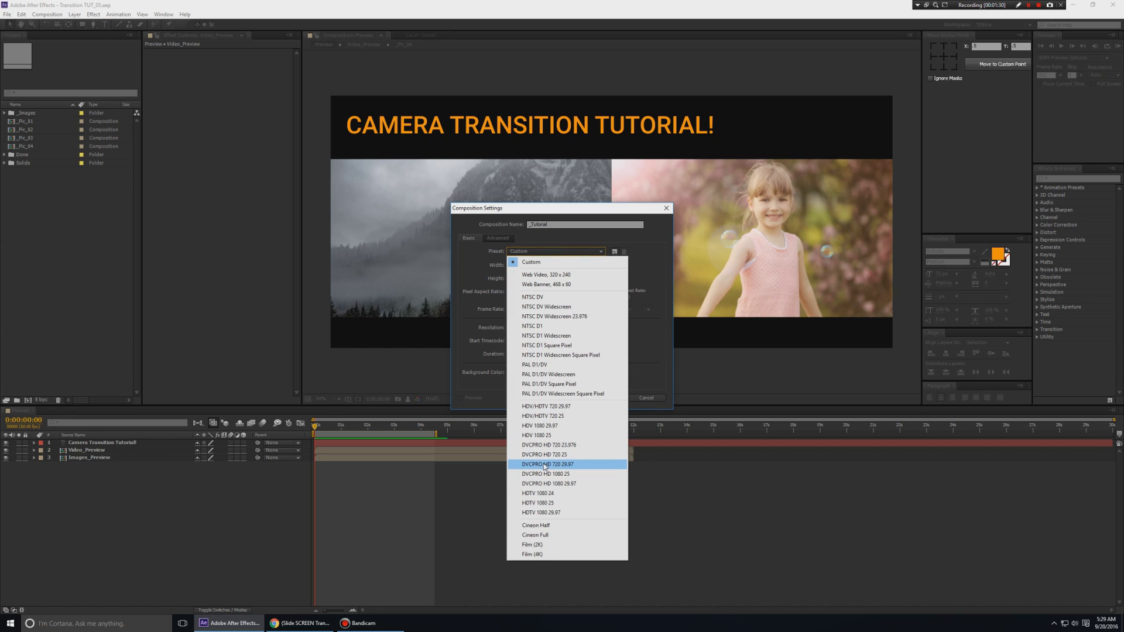
click(561, 407)
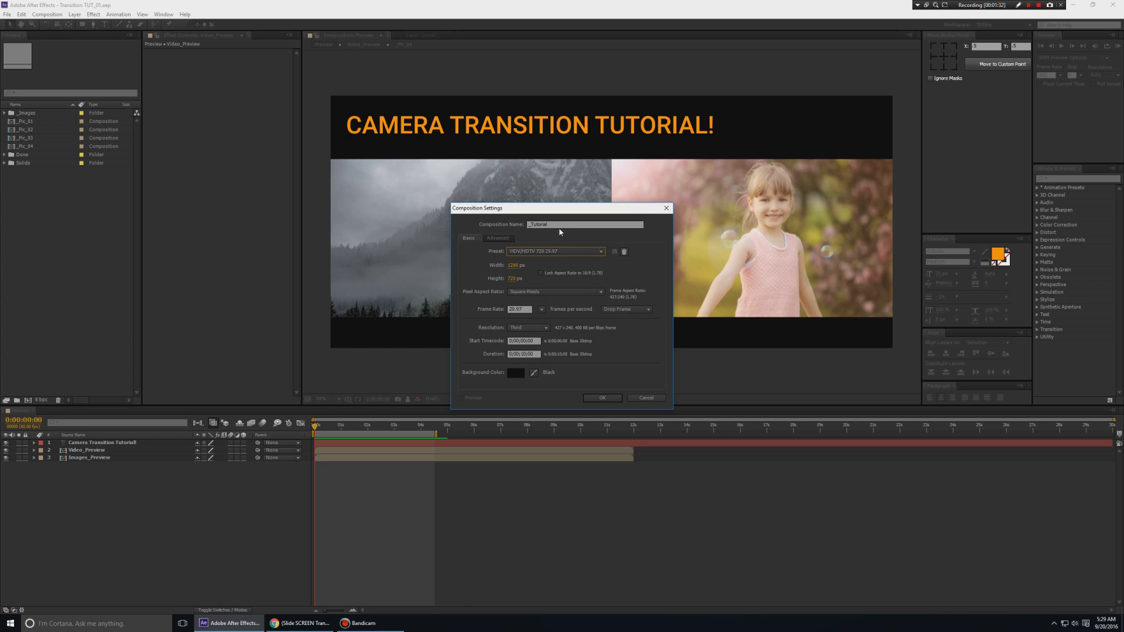
key(shift+Tab)
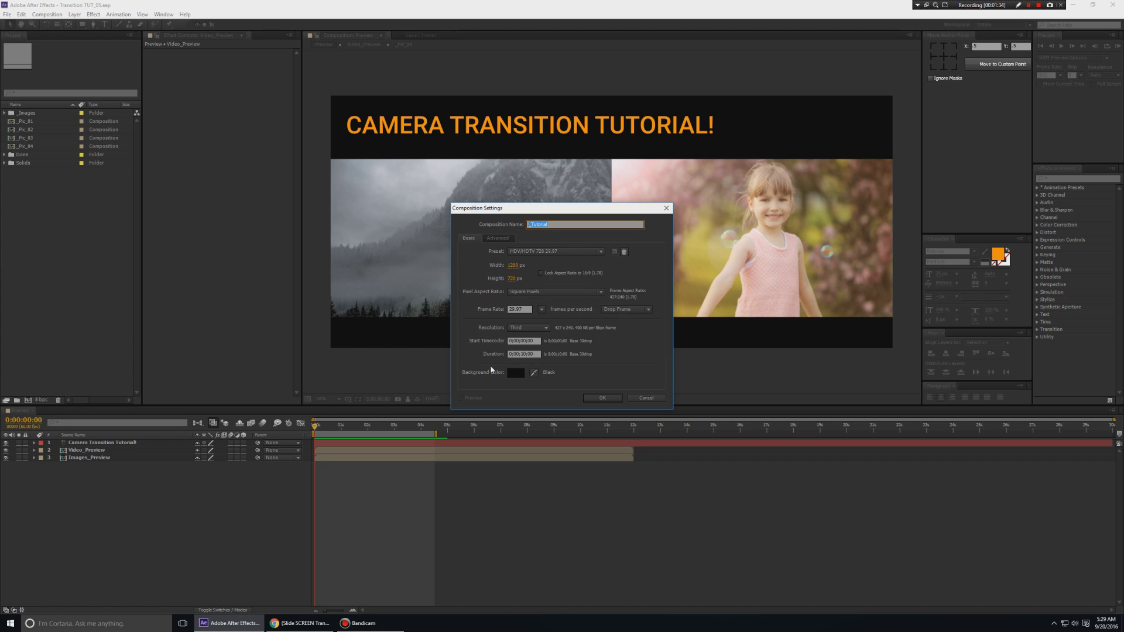
click(522, 354)
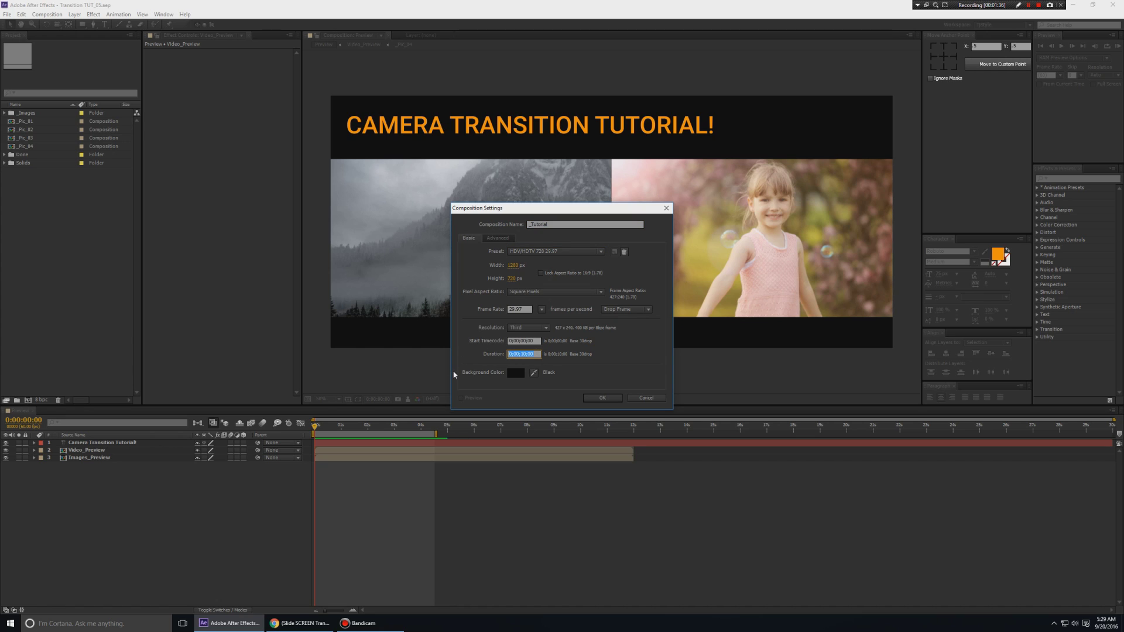
click(541, 309)
click(571, 417)
click(614, 398)
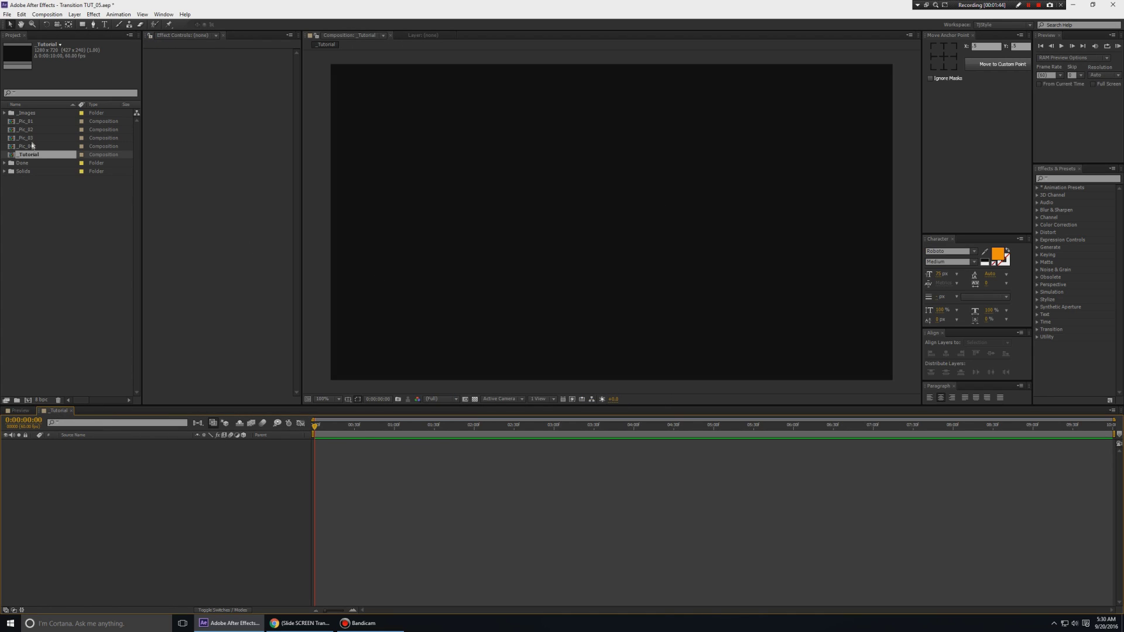
Inspect the car image inside the _Pic_01 precomp, then close it
click(29, 123)
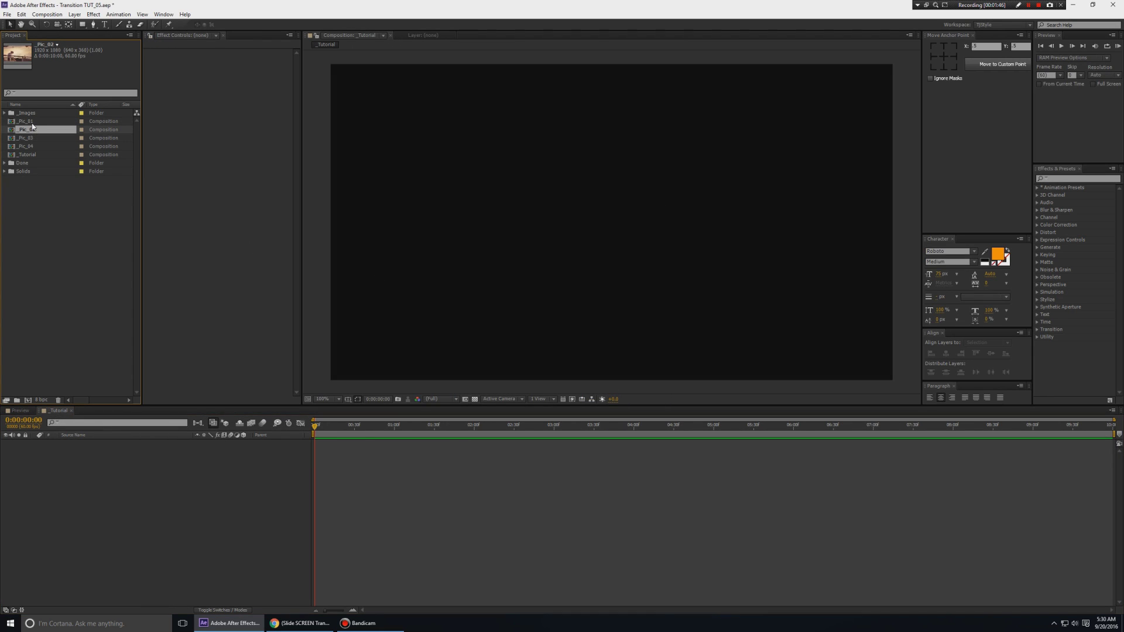
click(31, 123)
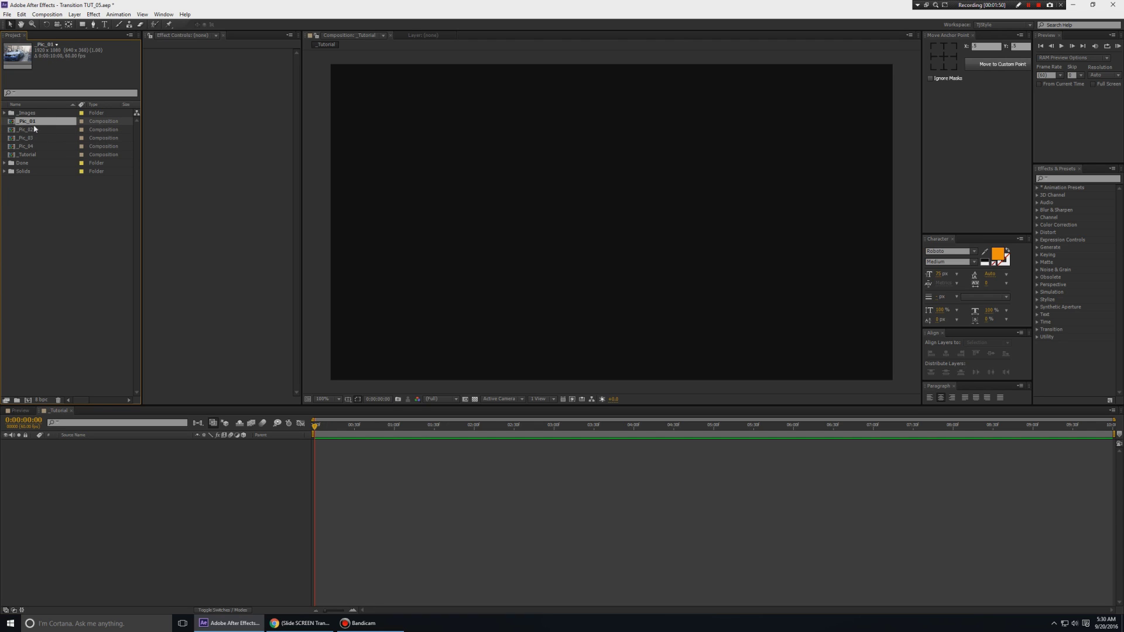
double_click(29, 122)
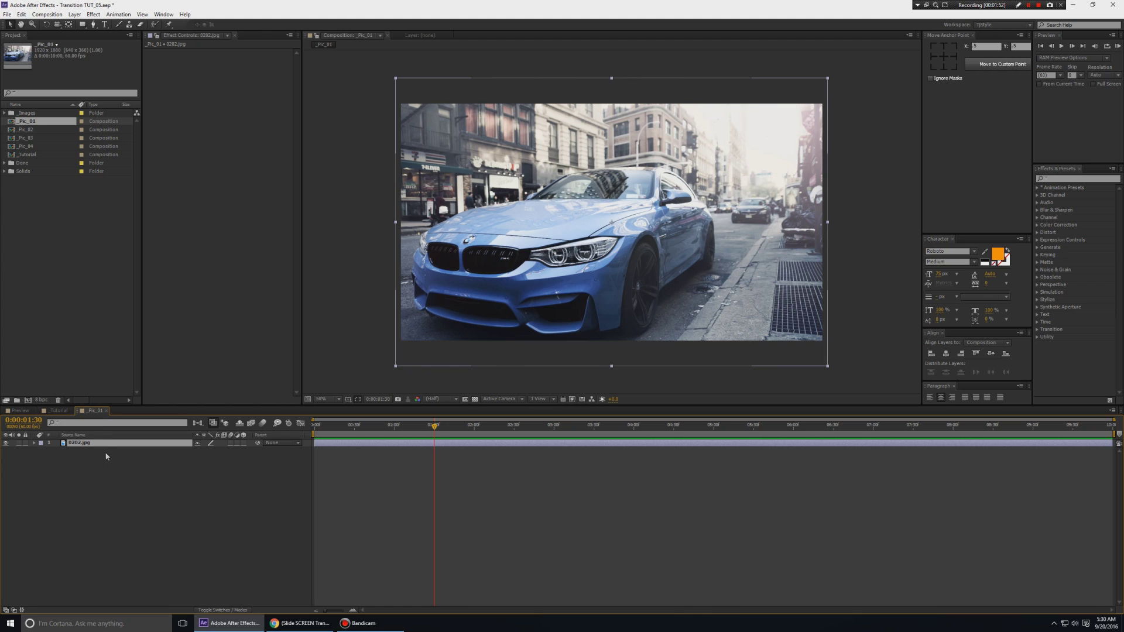
click(163, 510)
key(ctrl+w)
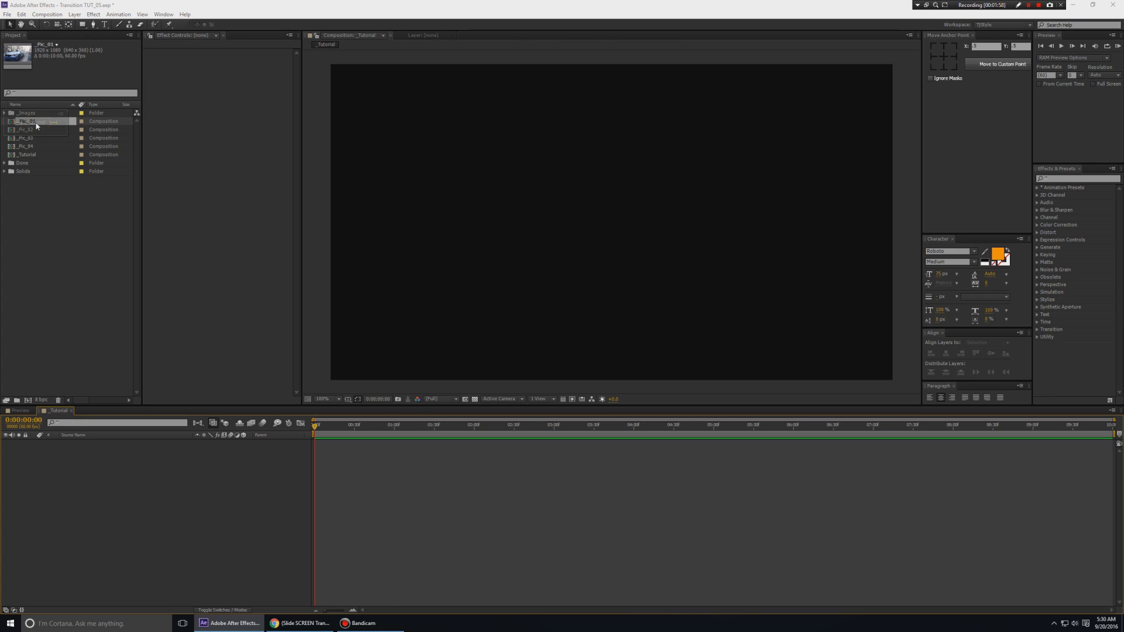
click(55, 182)
Add _Pic_01–_Pic_04 to _Tutorial, set the viewer to 100%, and show Scale
click(28, 121)
shift+click(31, 149)
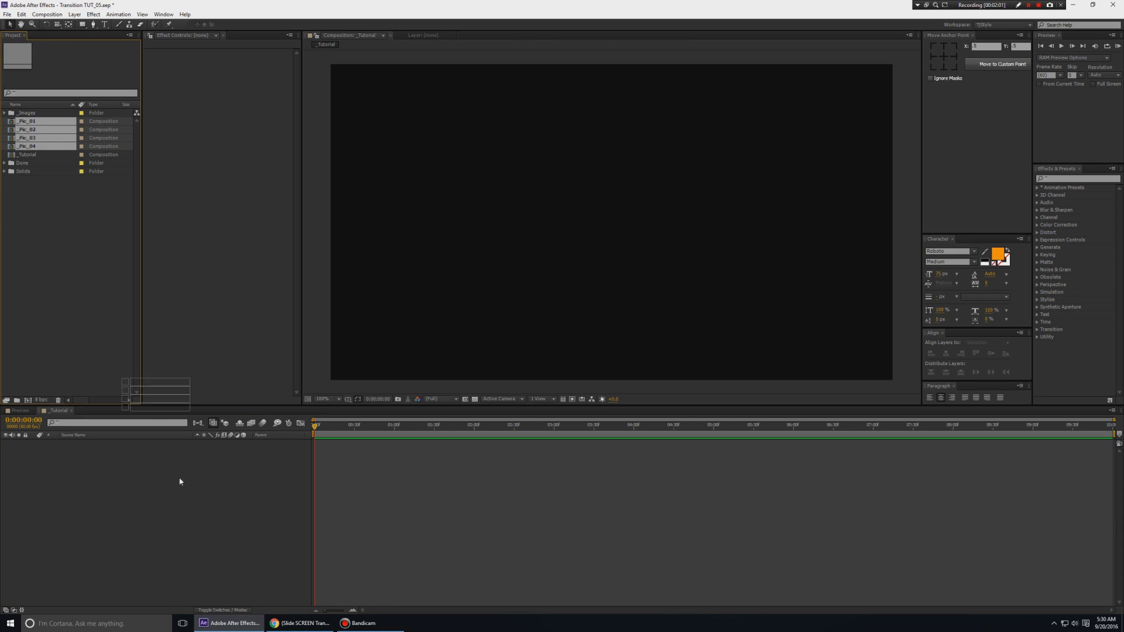
drag(35, 151, 198, 538)
key(comma)
key(period)
key(comma)
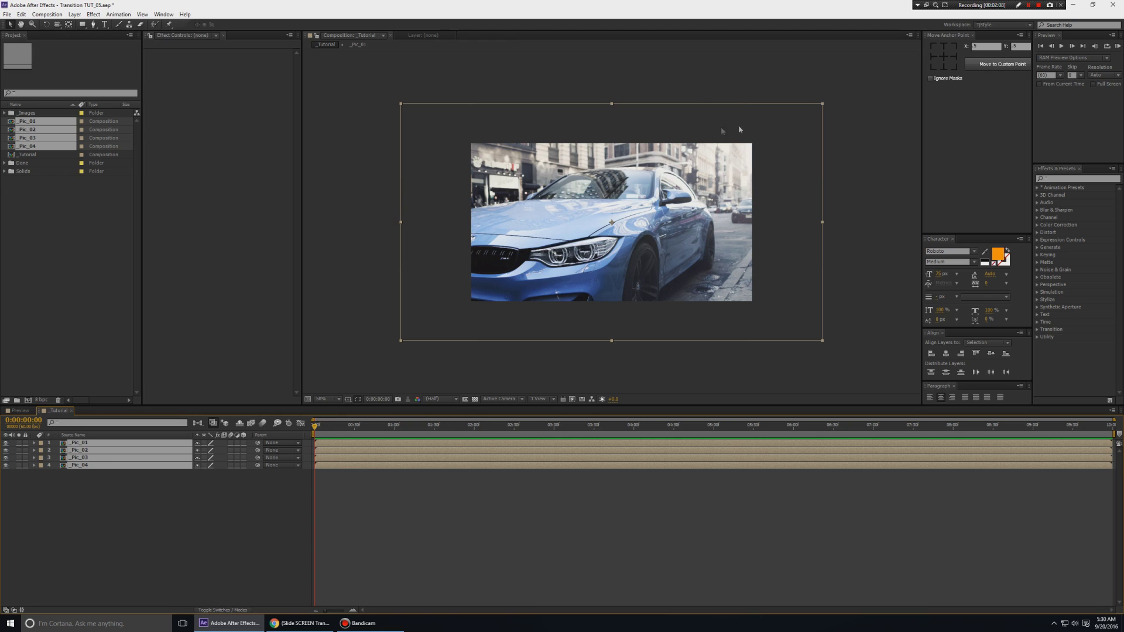
key(period)
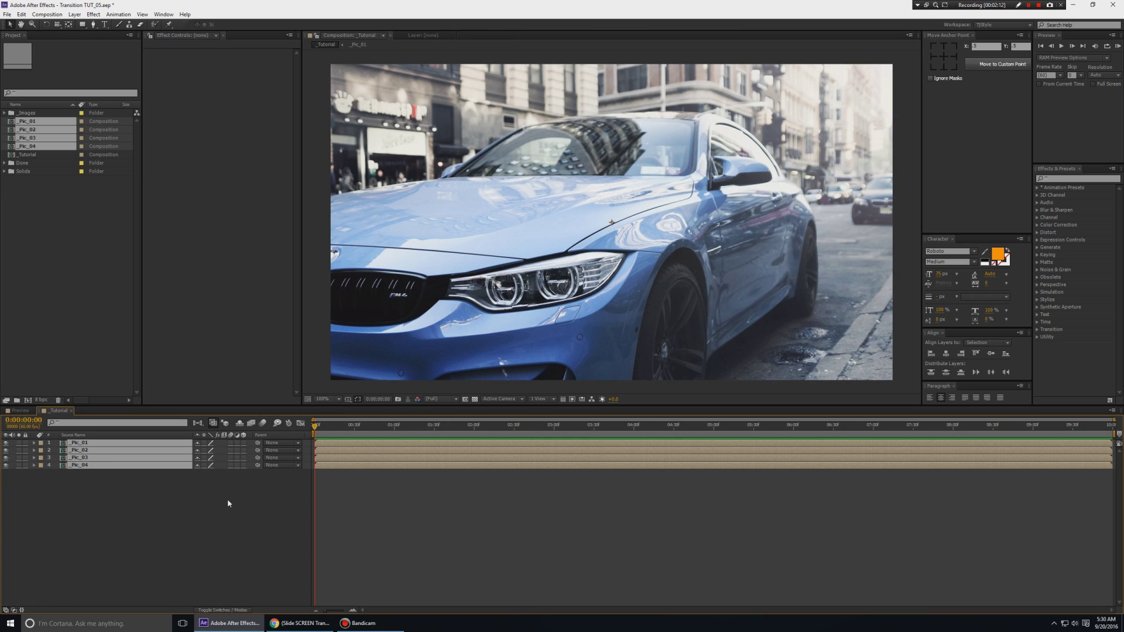
key(s)
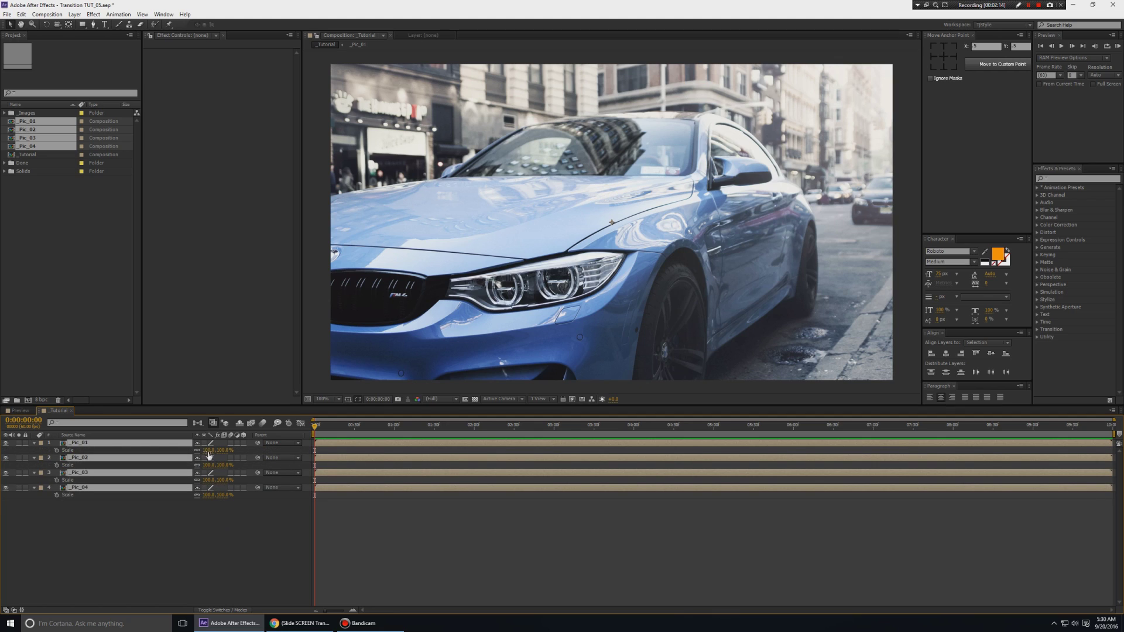
Scale all four Pic layers to 67.5% and collapse their Scale properties
drag(209, 453, 181, 452)
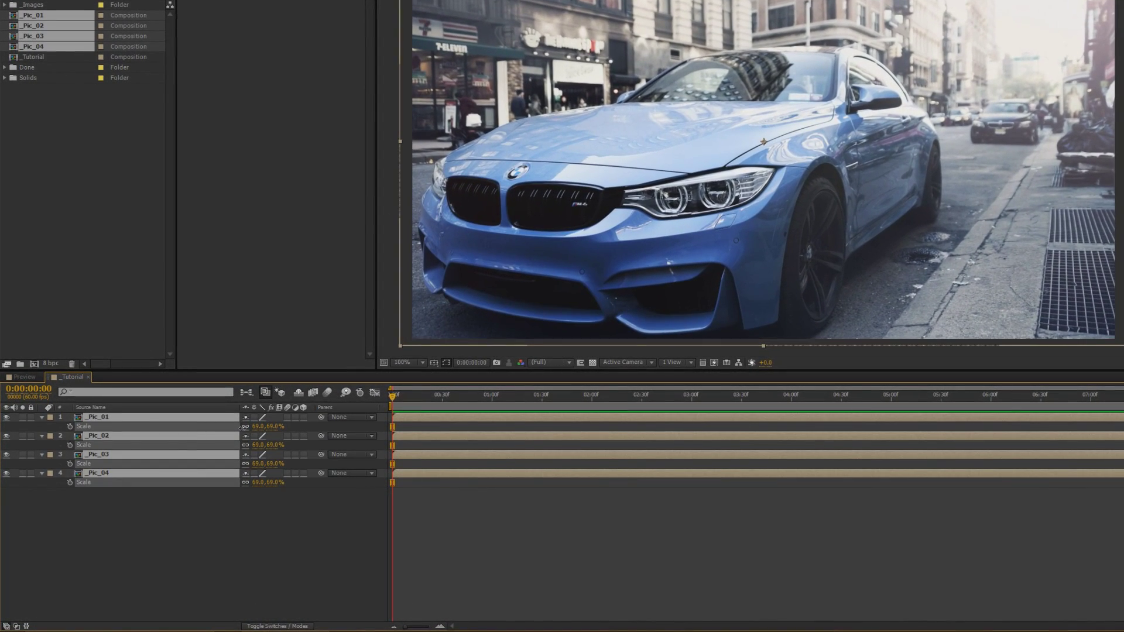
drag(244, 428, 245, 448)
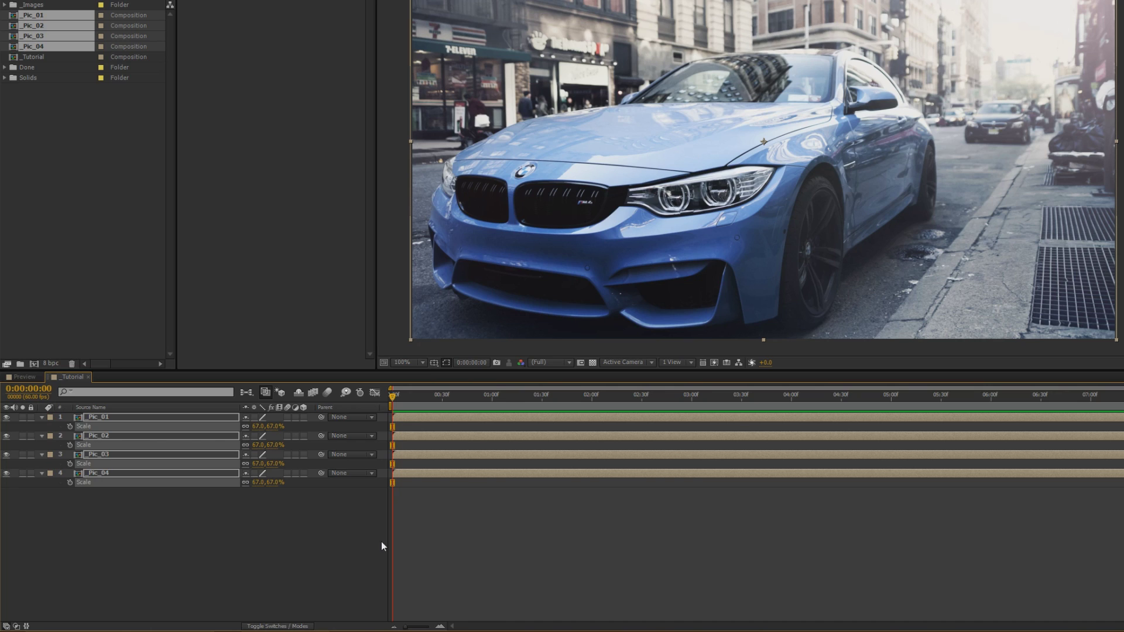
click(257, 428)
click(273, 545)
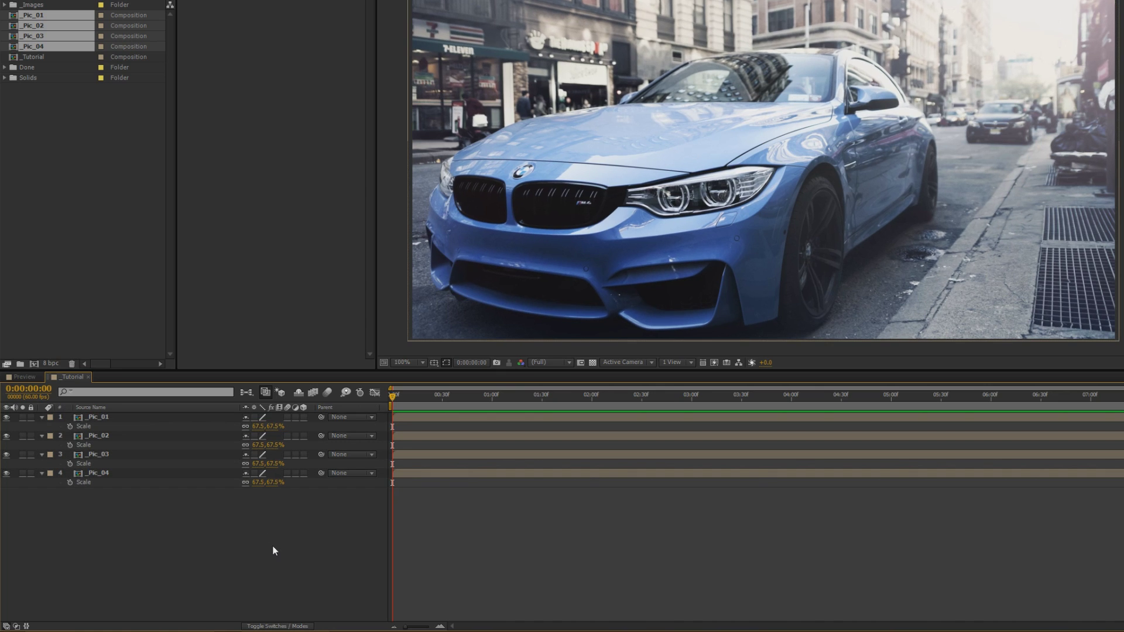
key(s)
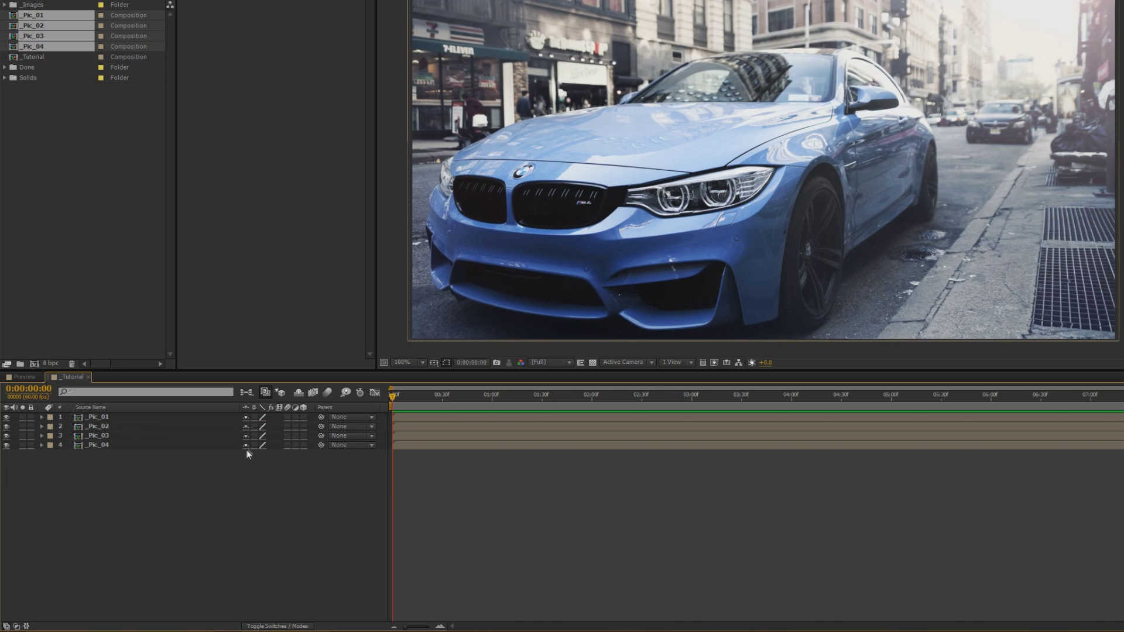
Turn on the 3D switch for all four picture layers
drag(304, 417, 302, 467)
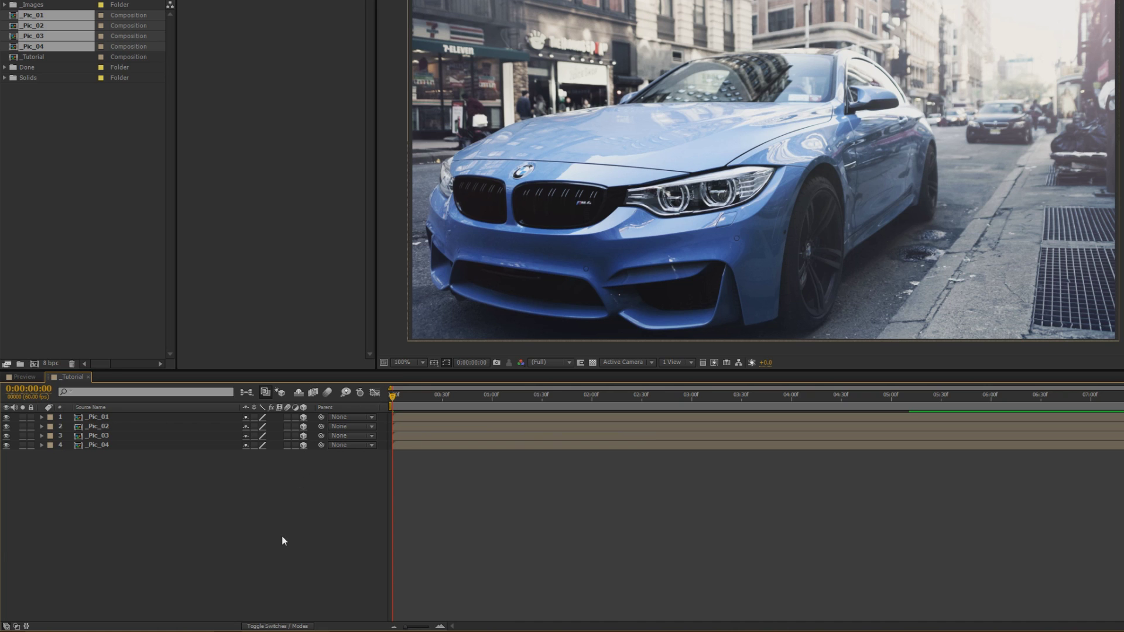
scroll(553, 303, down, 2)
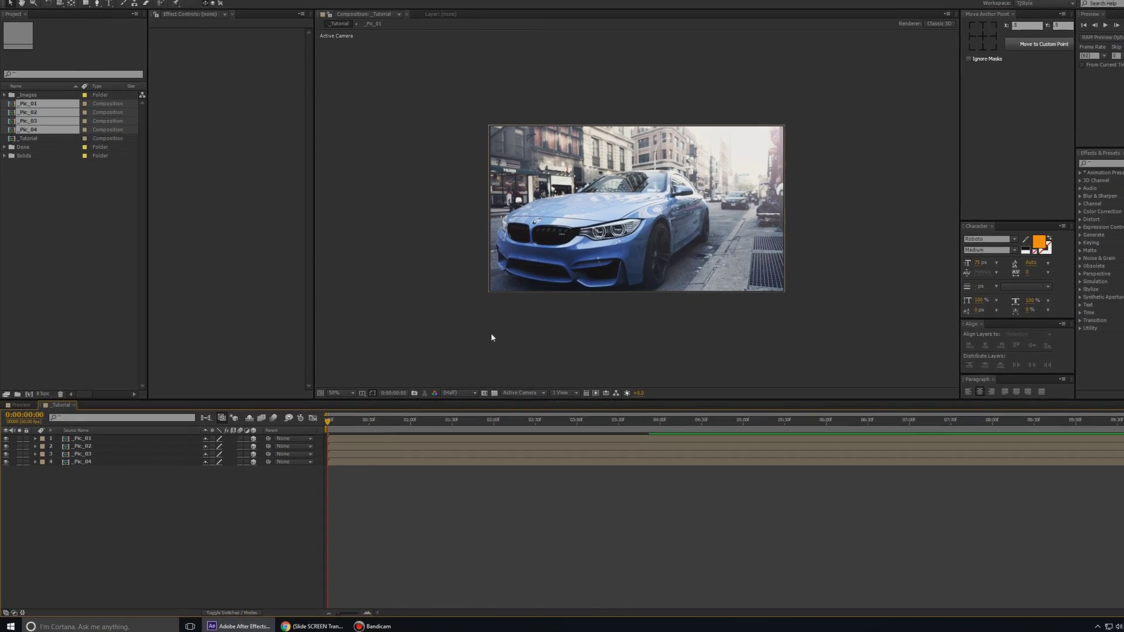
scroll(490, 337, down, 2)
mouse_move(672, 314)
mouse_down()
mouse_move(516, 311)
mouse_move(558, 314)
mouse_up()
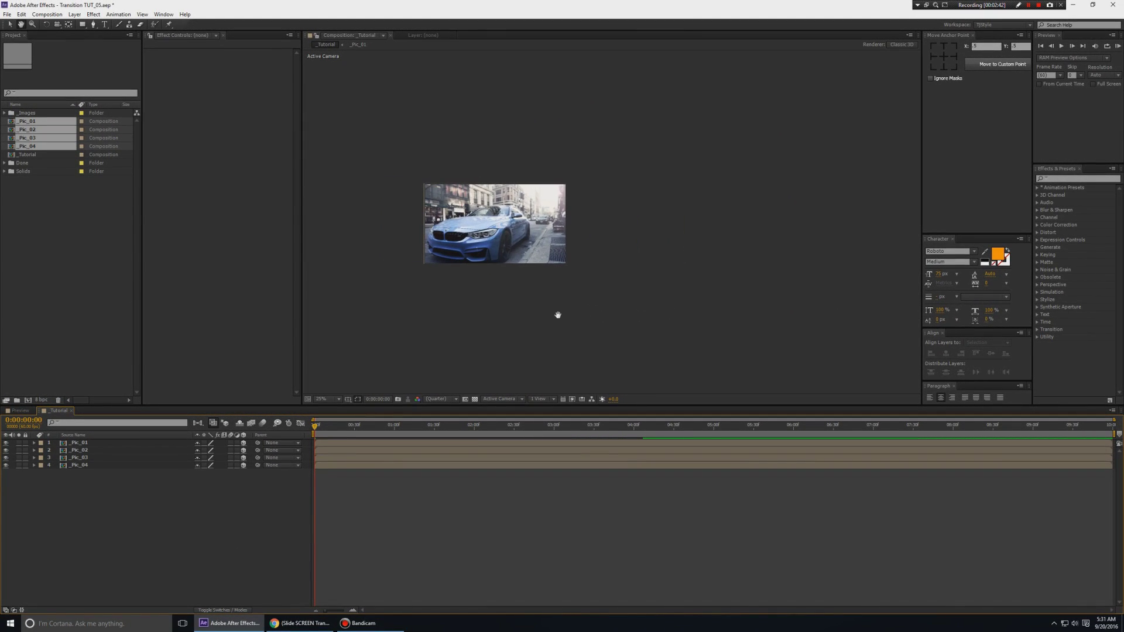
click(558, 314)
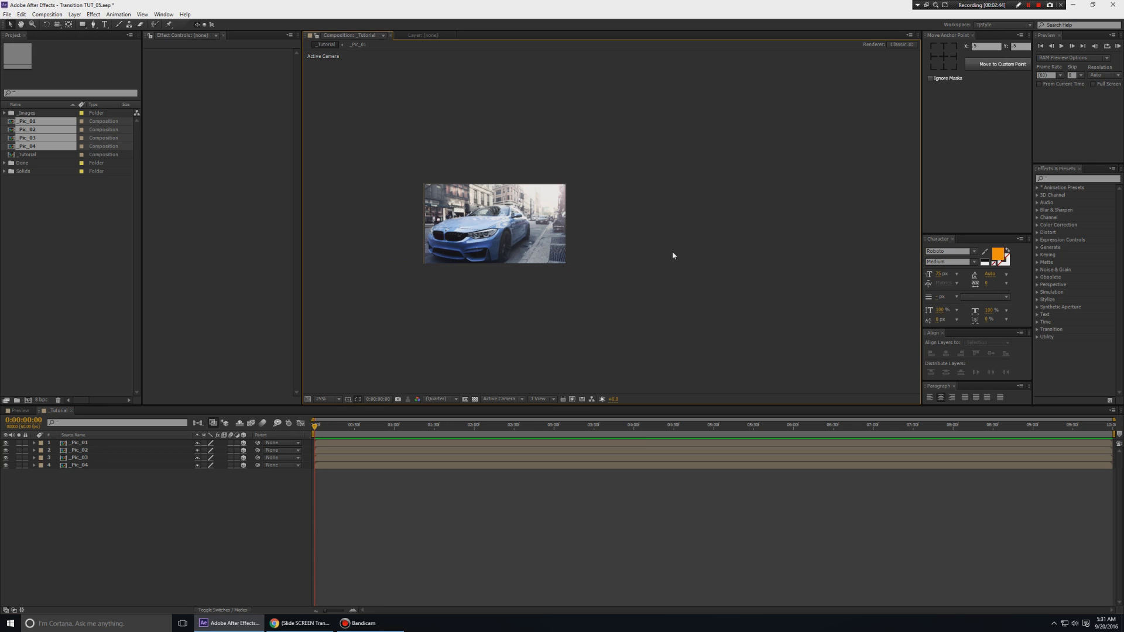
Scrub through Video_Preview's transition and inspect its picture layers, then close it
click(18, 410)
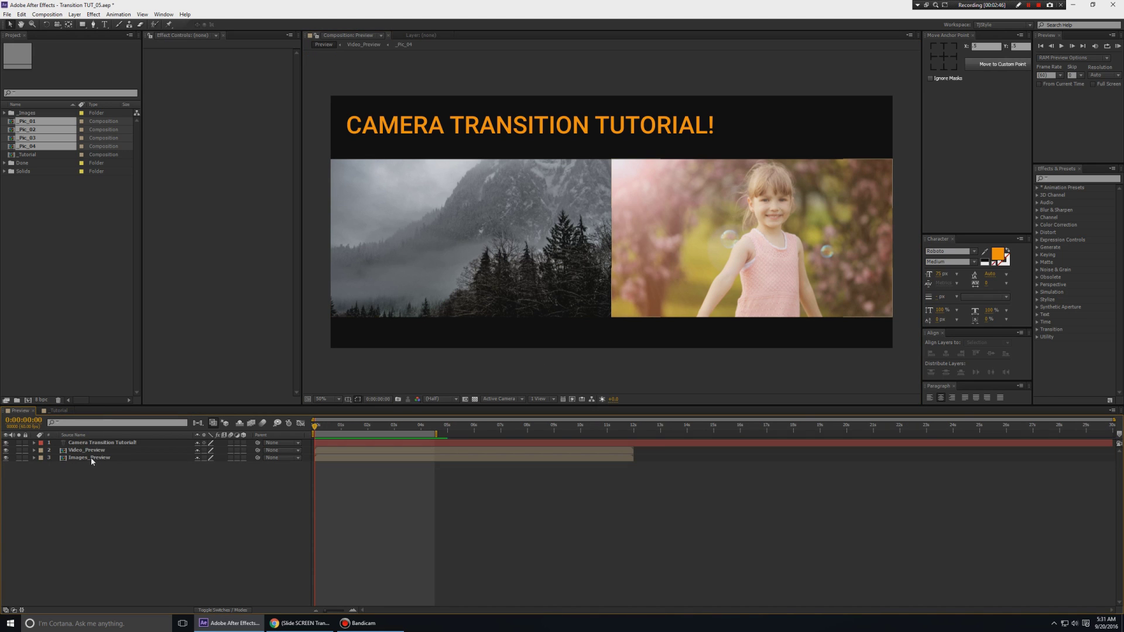
click(91, 457)
double_click(88, 452)
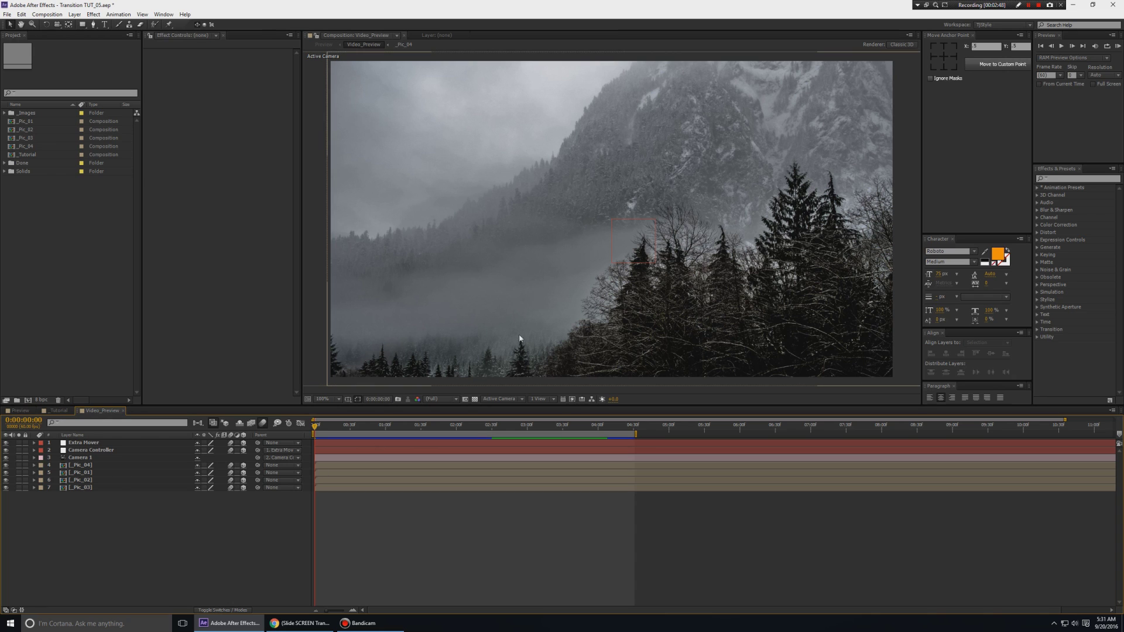
scroll(526, 317, down, 2)
drag(329, 431, 371, 430)
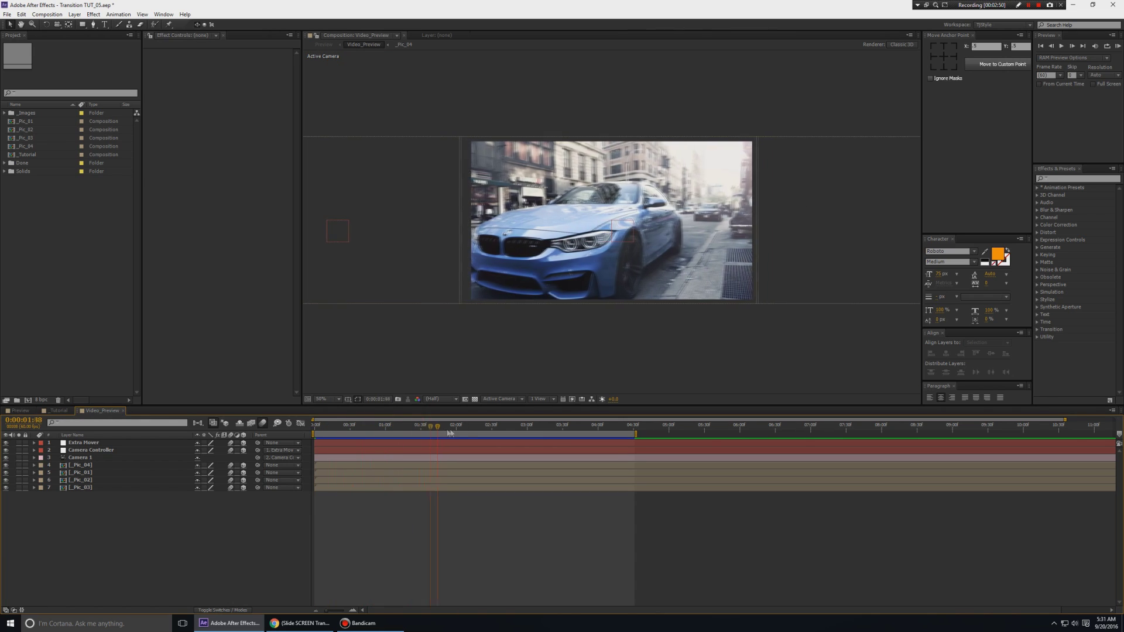
drag(452, 432, 270, 426)
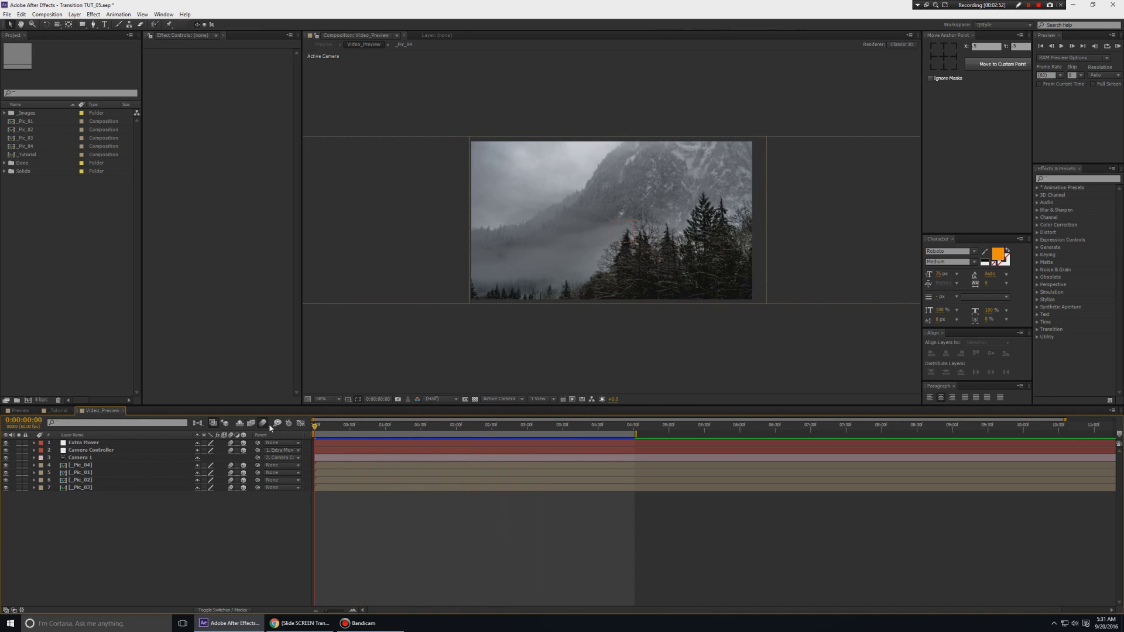
scroll(615, 303, down, 2)
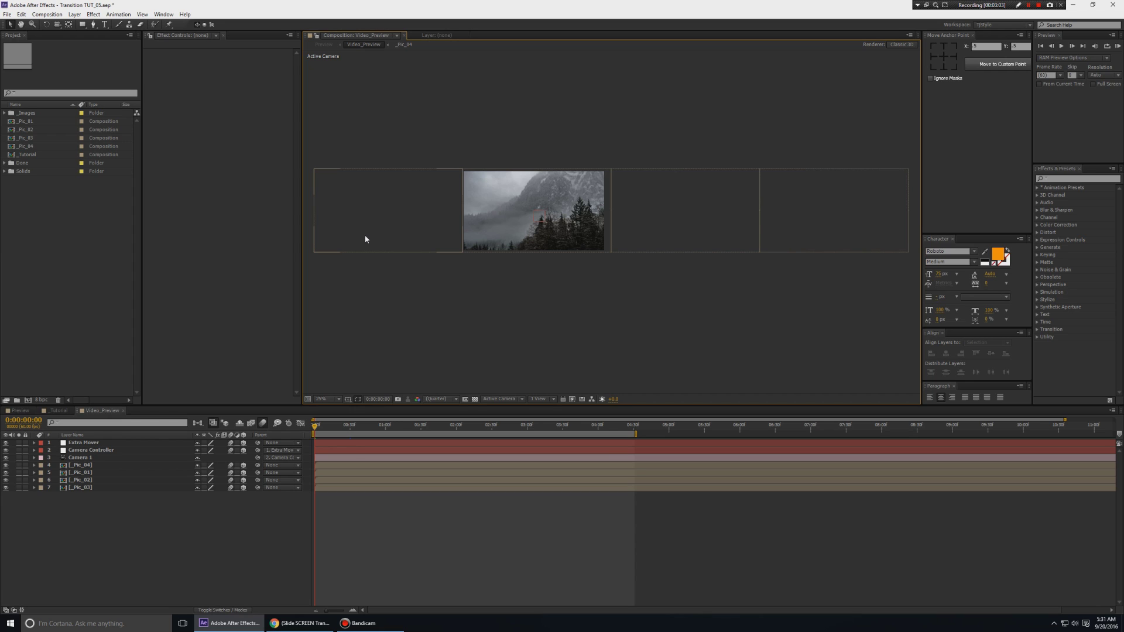
drag(497, 140, 807, 182)
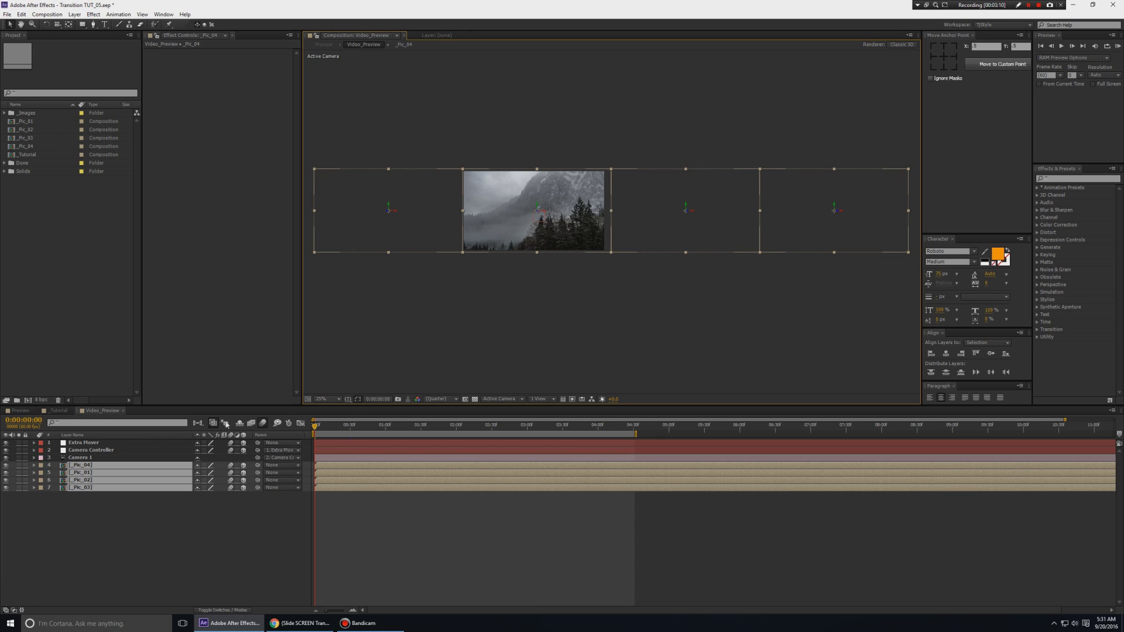
click(81, 519)
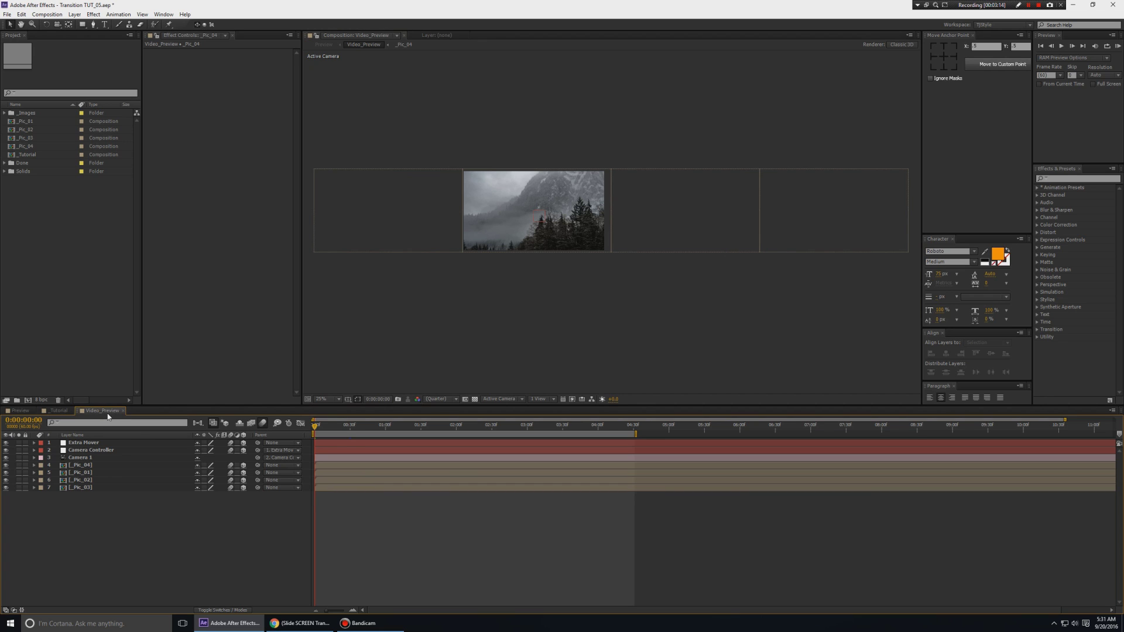
key(ctrl+w)
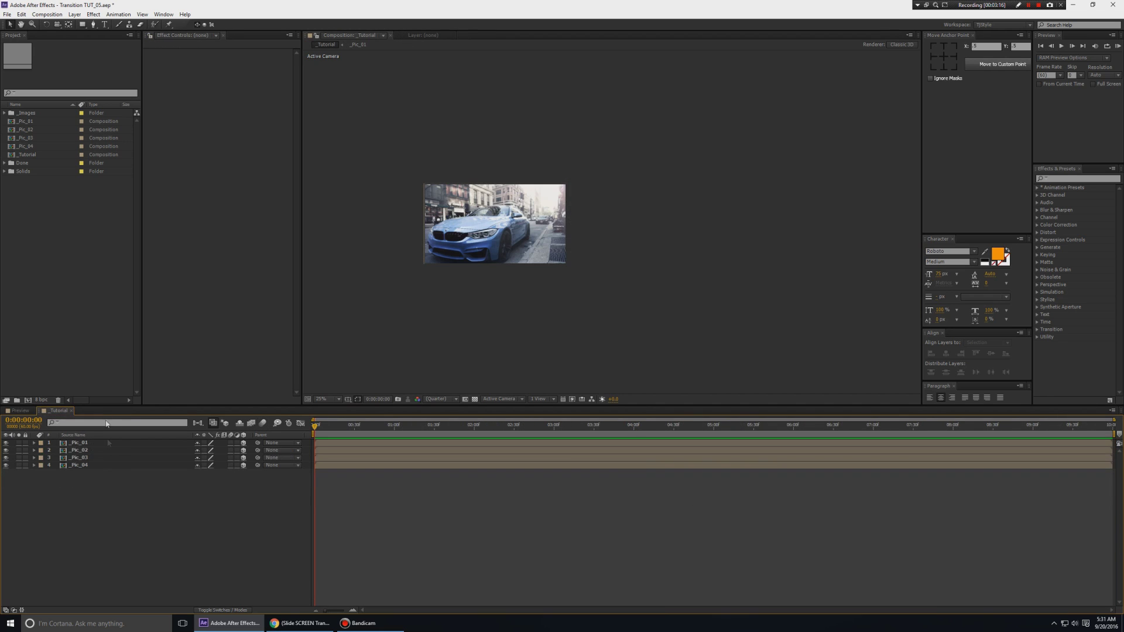
scroll(493, 365, up, 2)
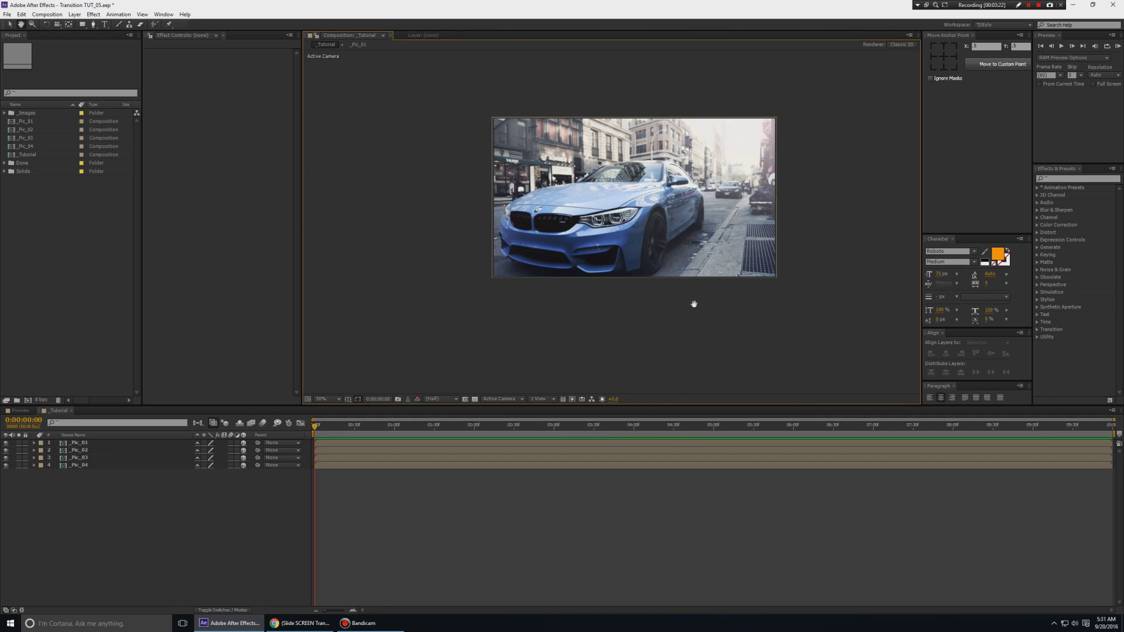
Move the selected Pic_02–Pic_04 layers above the car picture
drag(572, 263, 497, 280)
click(87, 450)
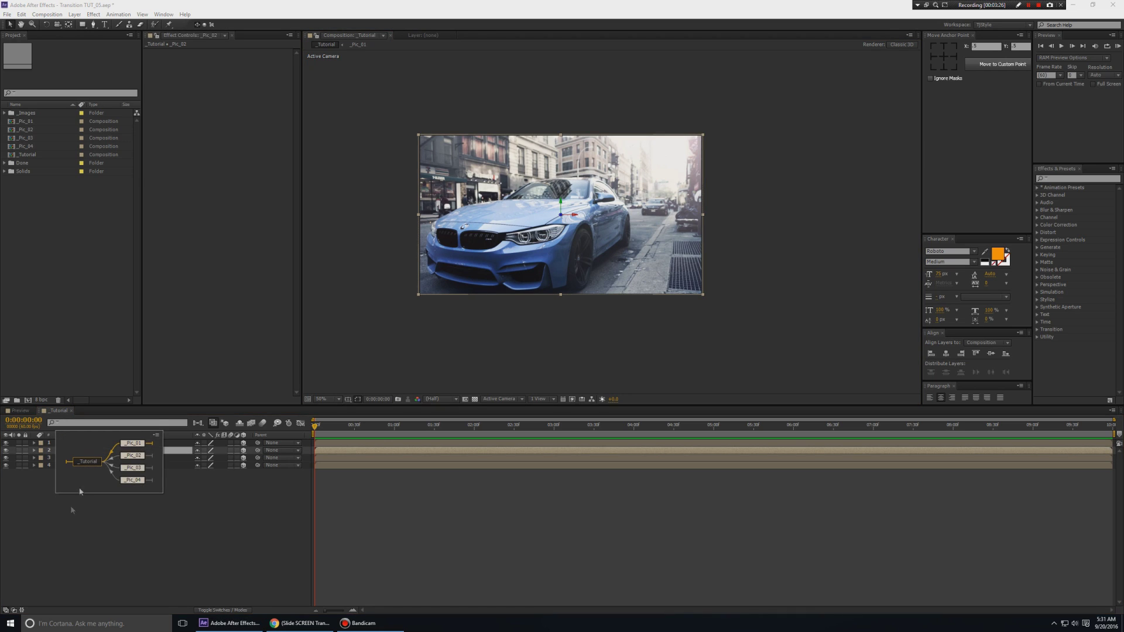
drag(94, 511, 84, 443)
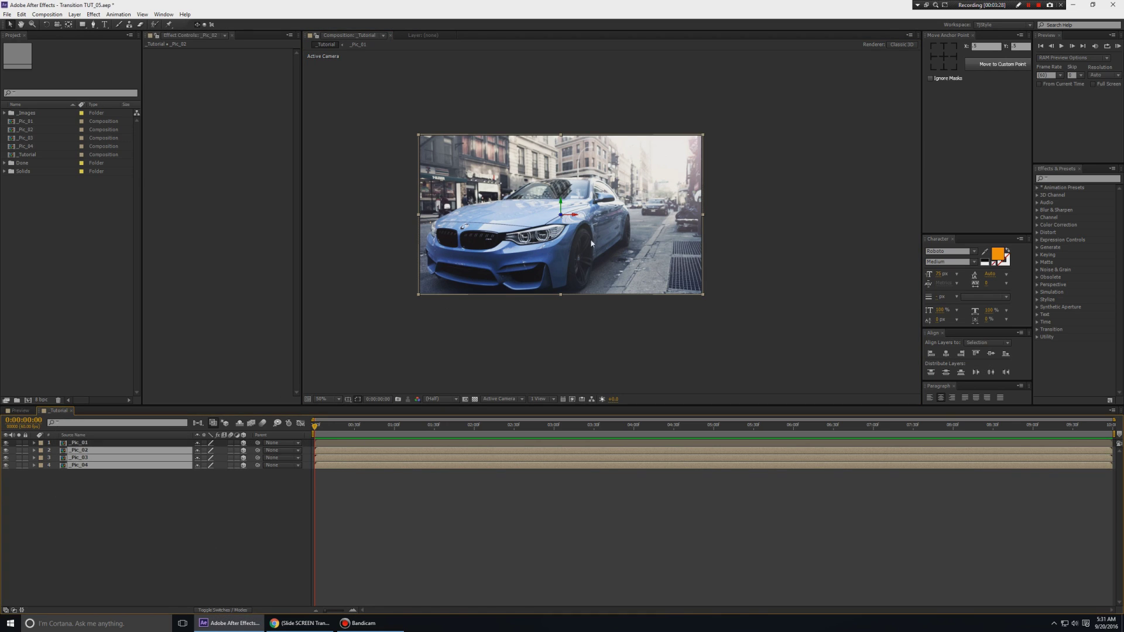
drag(590, 245, 866, 244)
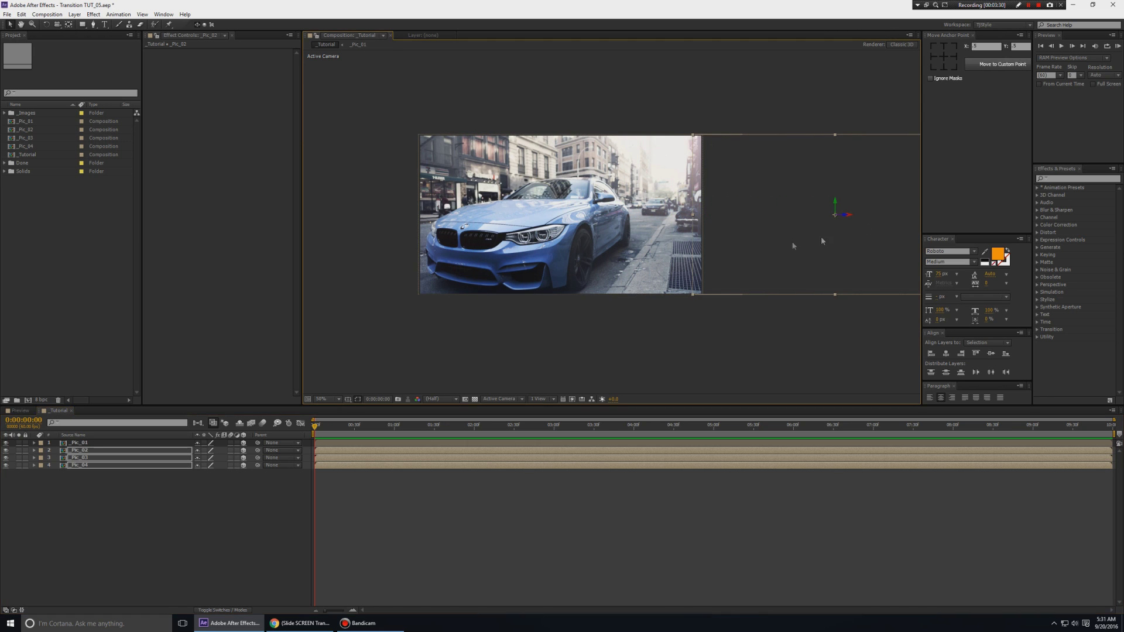
drag(794, 246, 644, 112)
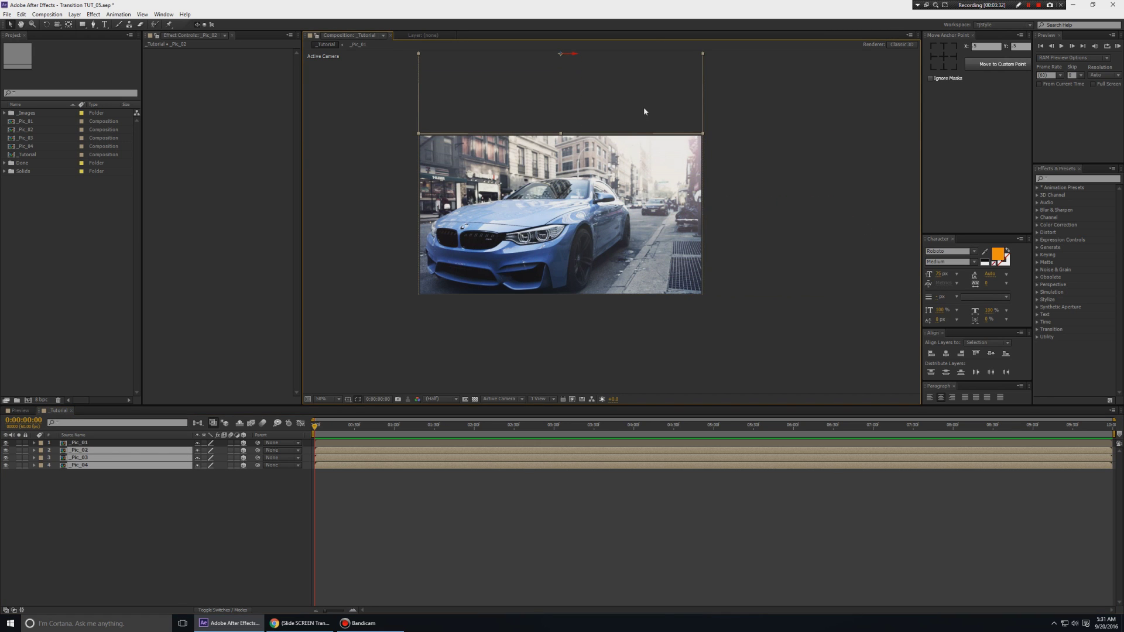
key(grave)
scroll(641, 132, up, 4)
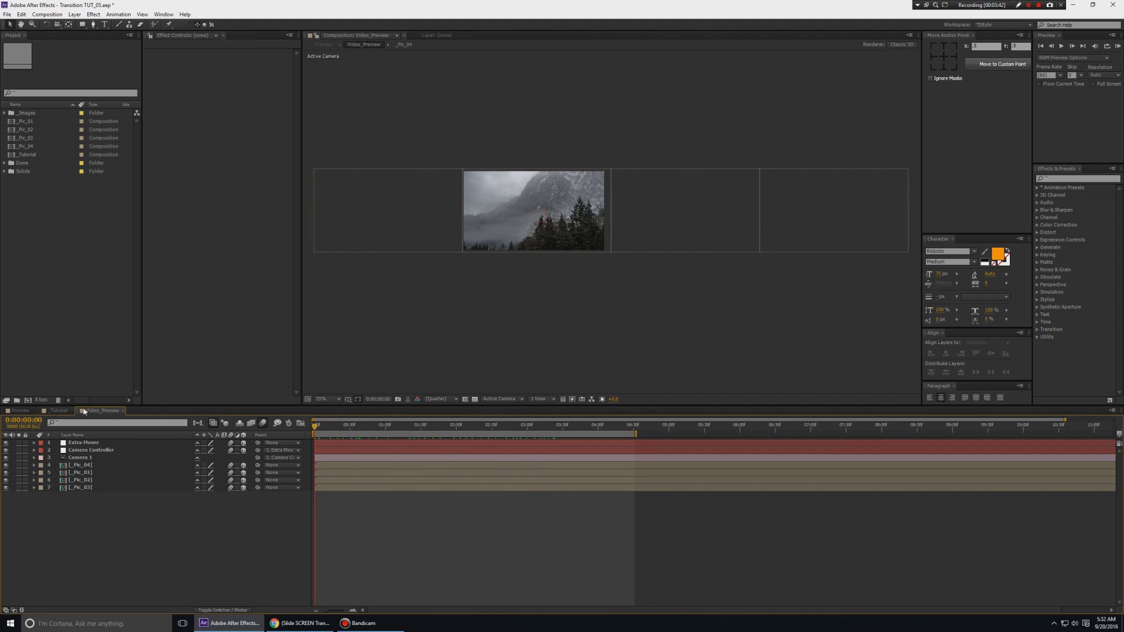
Zoom the _Tutorial viewer out to a quarter to view the layer stack
click(58, 410)
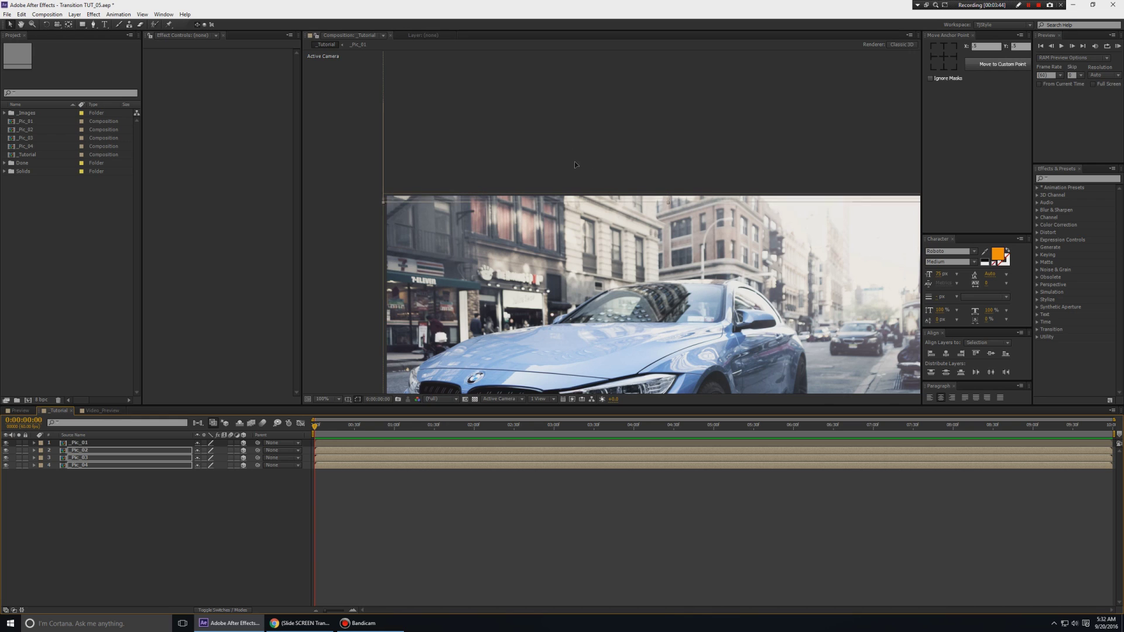
click(574, 153)
scroll(549, 186, down, 2)
drag(595, 189, 580, 270)
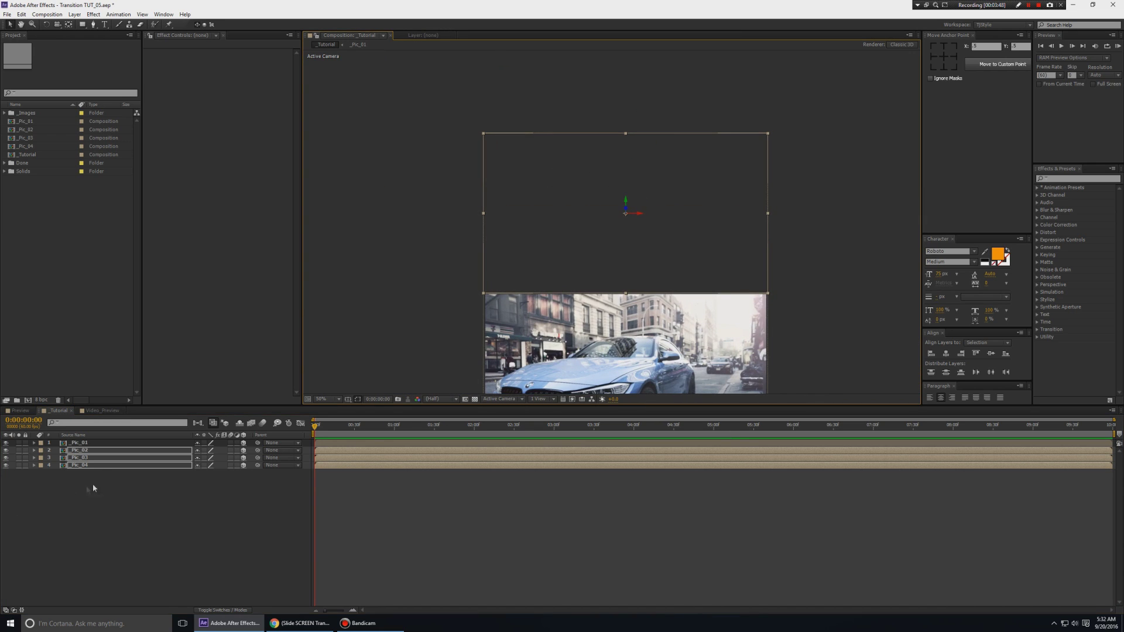
ctrl+click(88, 451)
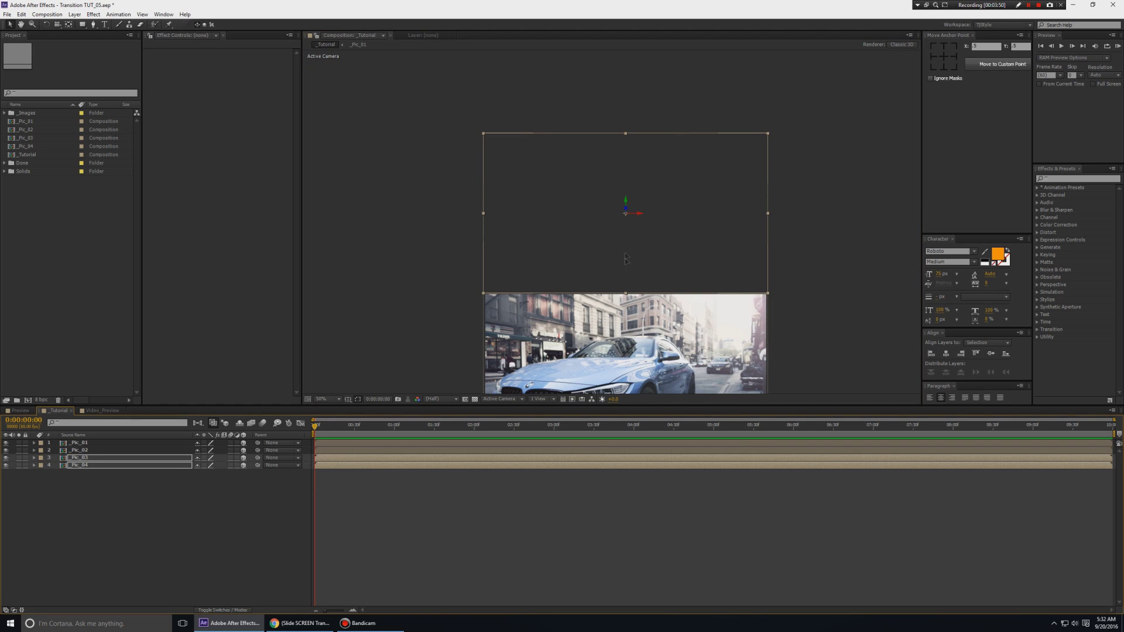
drag(670, 271, 653, 266)
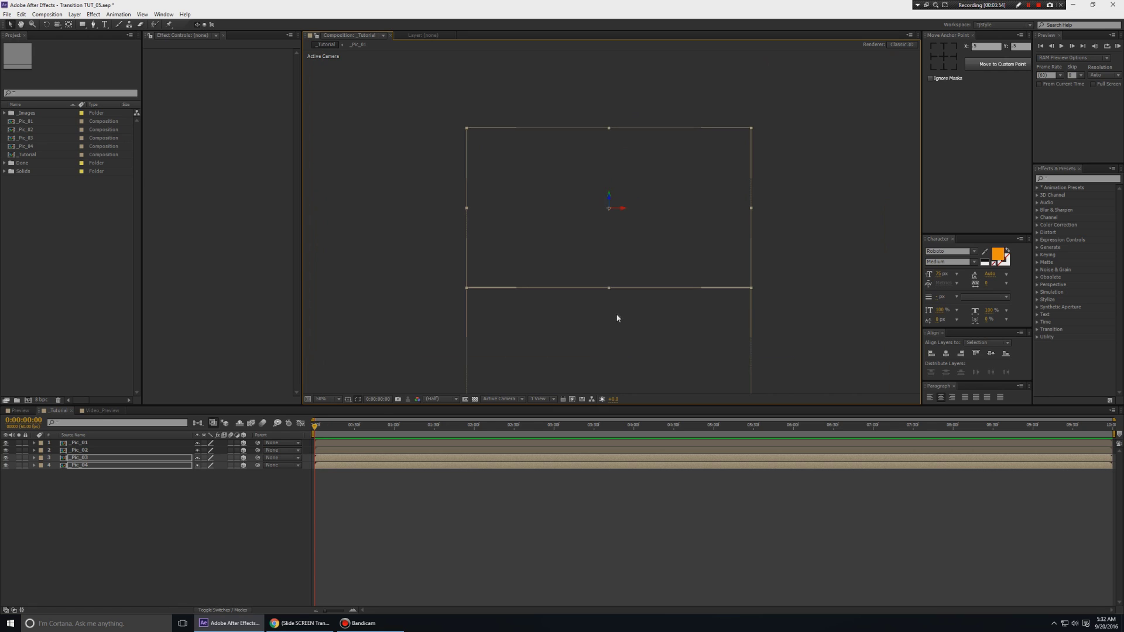
drag(618, 318, 570, 77)
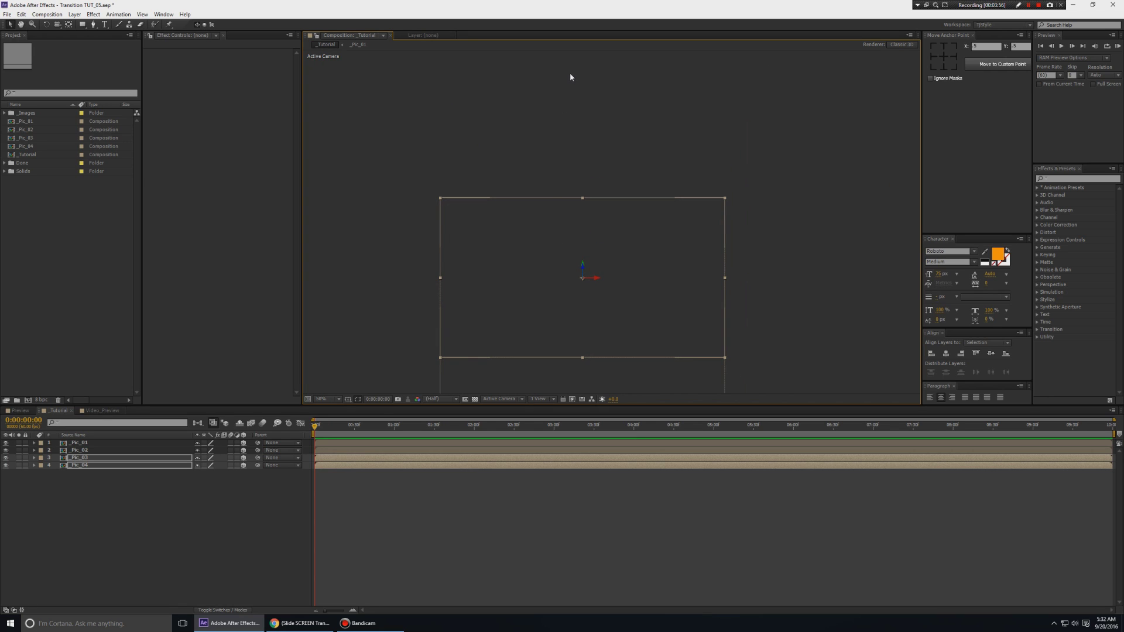
key(comma)
click(417, 219)
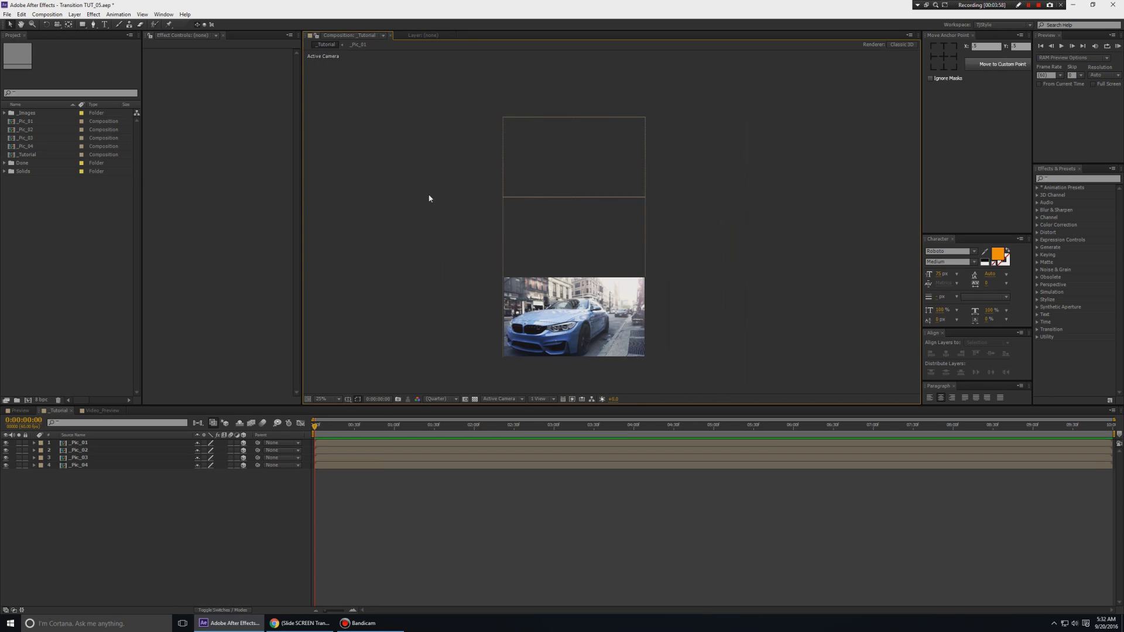
scroll(417, 219, down, 3)
Move Pic_04 from the top of the stack to below the car picture
click(89, 465)
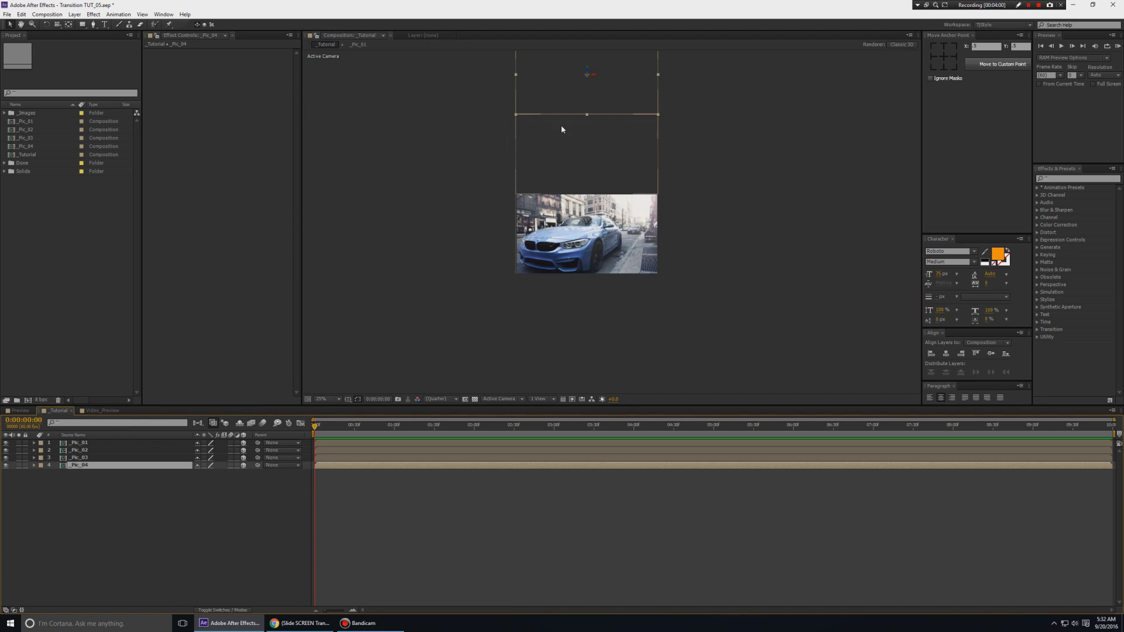
drag(562, 125, 576, 332)
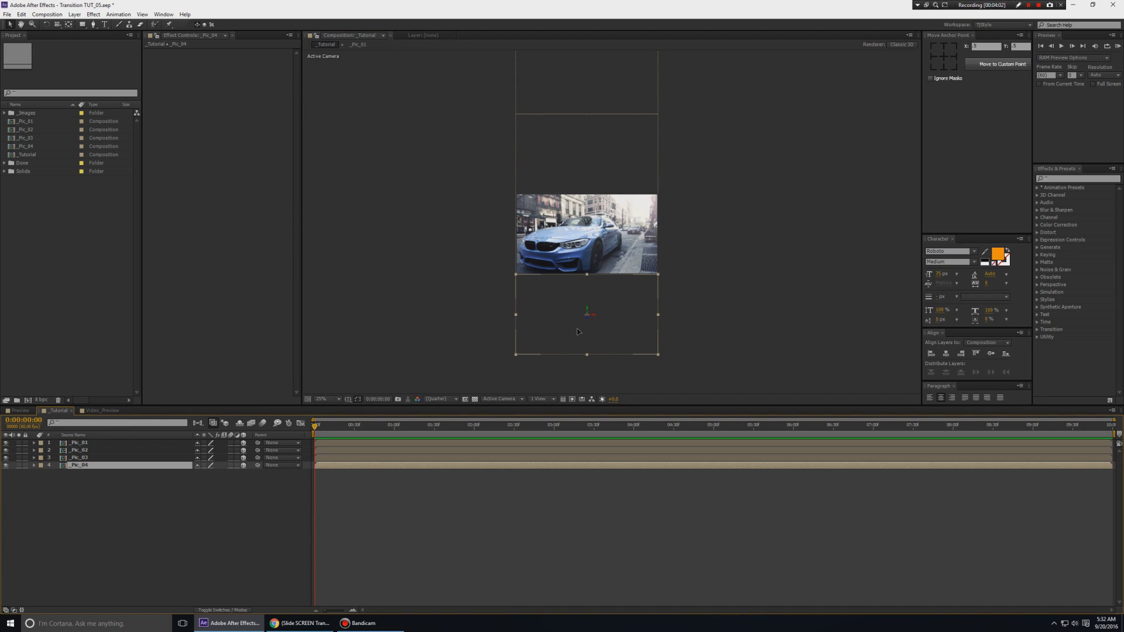
key(period)
drag(534, 197, 576, 178)
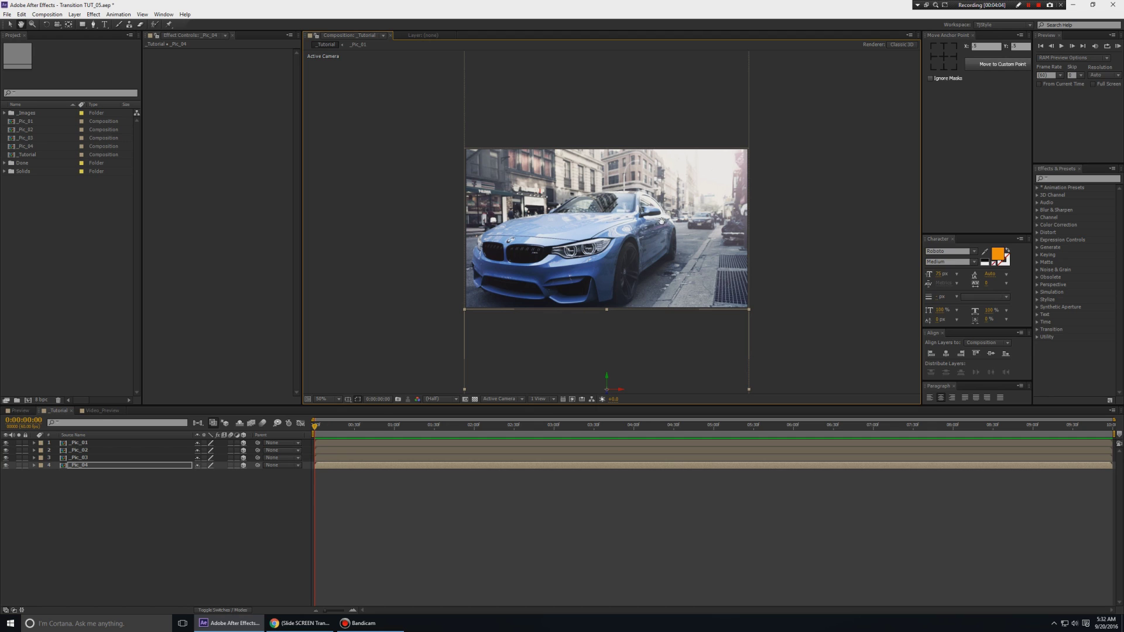
drag(661, 220, 657, 368)
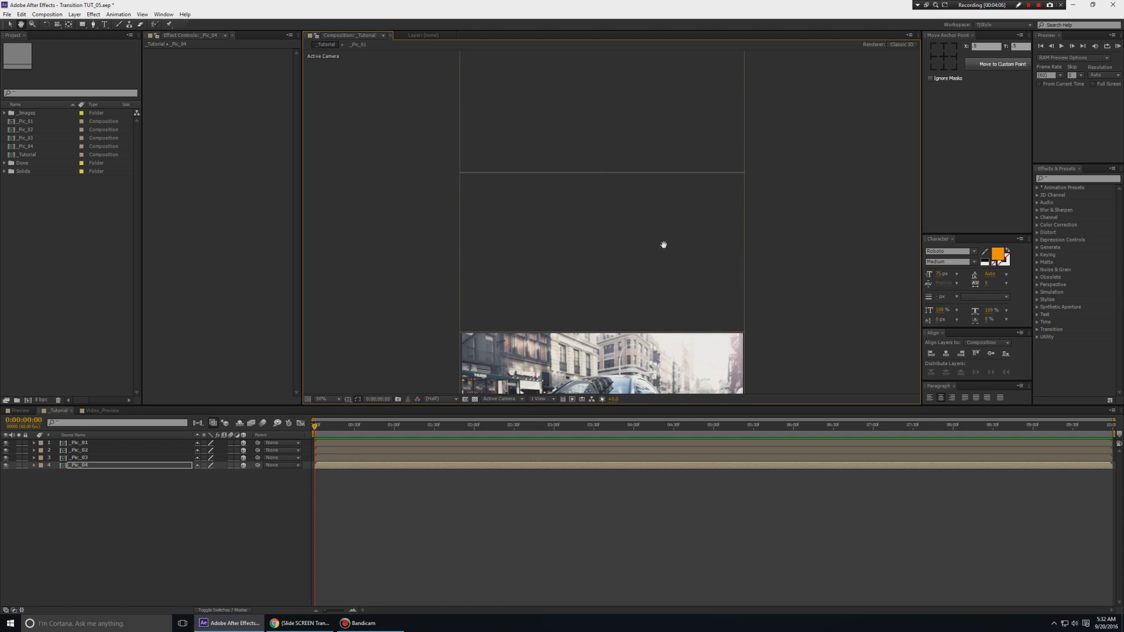
drag(664, 245, 669, 385)
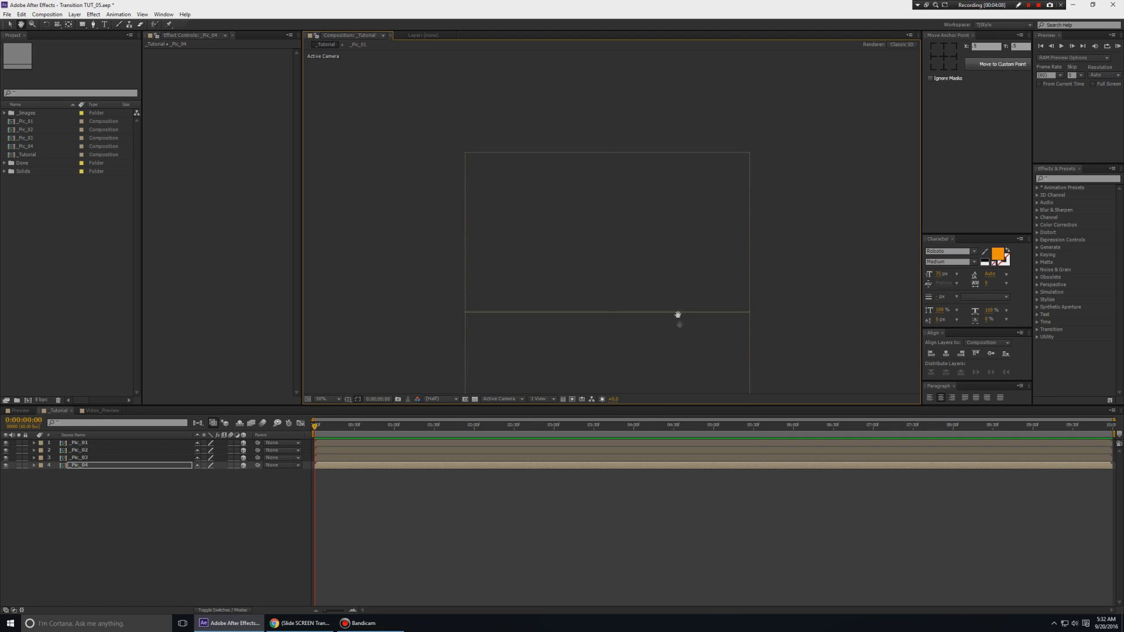
drag(679, 321, 672, 142)
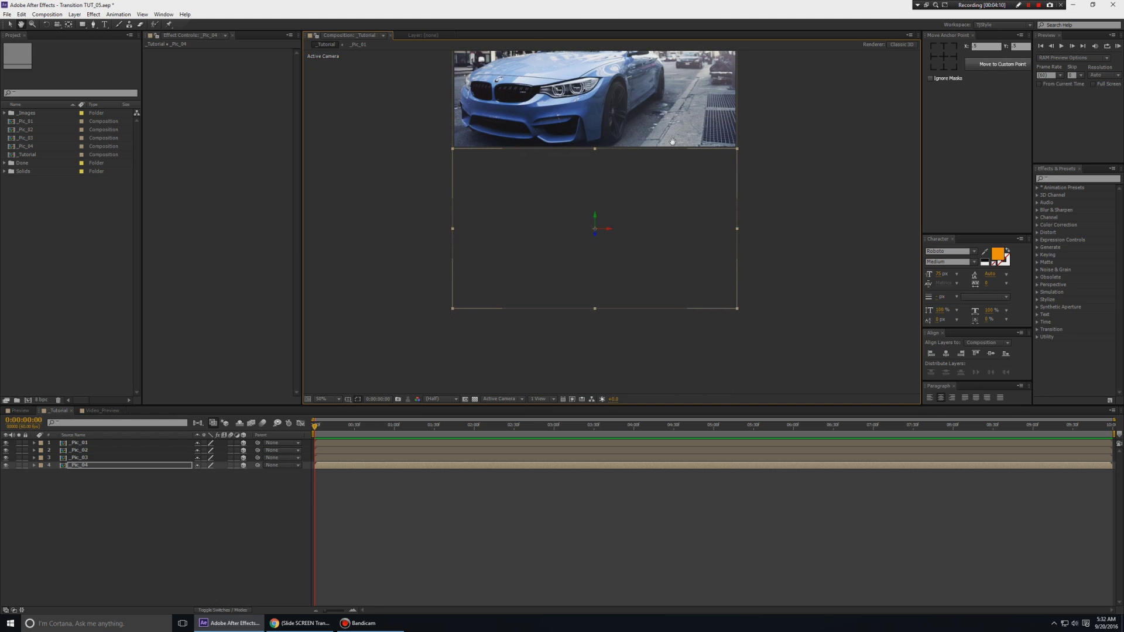
scroll(730, 211, up, 2)
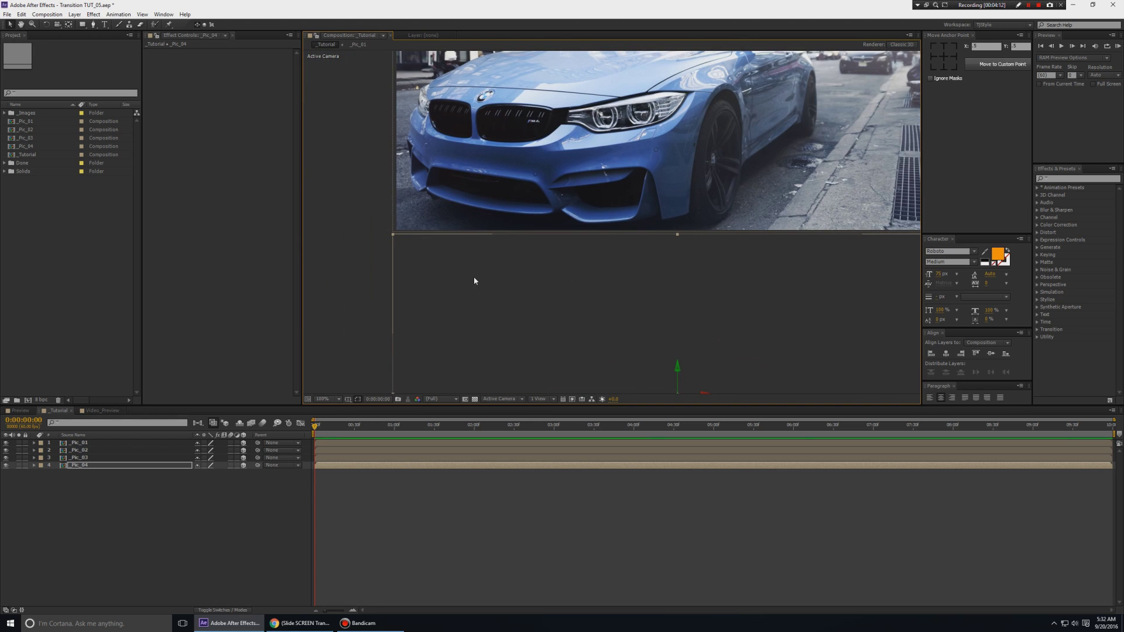
Nudge the dark layer's edge to meet the car photo and preview the result
key(grave)
scroll(473, 279, up, 2)
scroll(410, 359, up, 2)
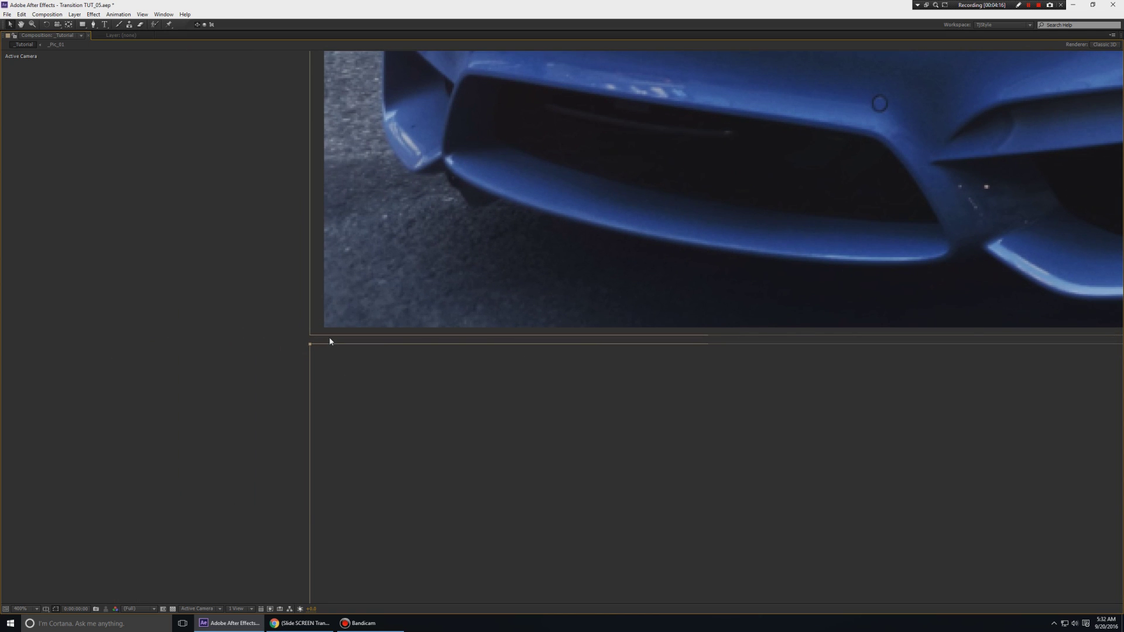
key(Up)
key(Up)
key(Up)
key(Up)
key(Up)
key(Up)
key(Up)
key(Up)
key(Down)
key(Down)
key(Down)
key(Down)
key(Down)
mouse_move(411, 380)
mouse_down()
mouse_move(414, 335)
mouse_move(412, 385)
mouse_move(404, 378)
mouse_up()
key(space)
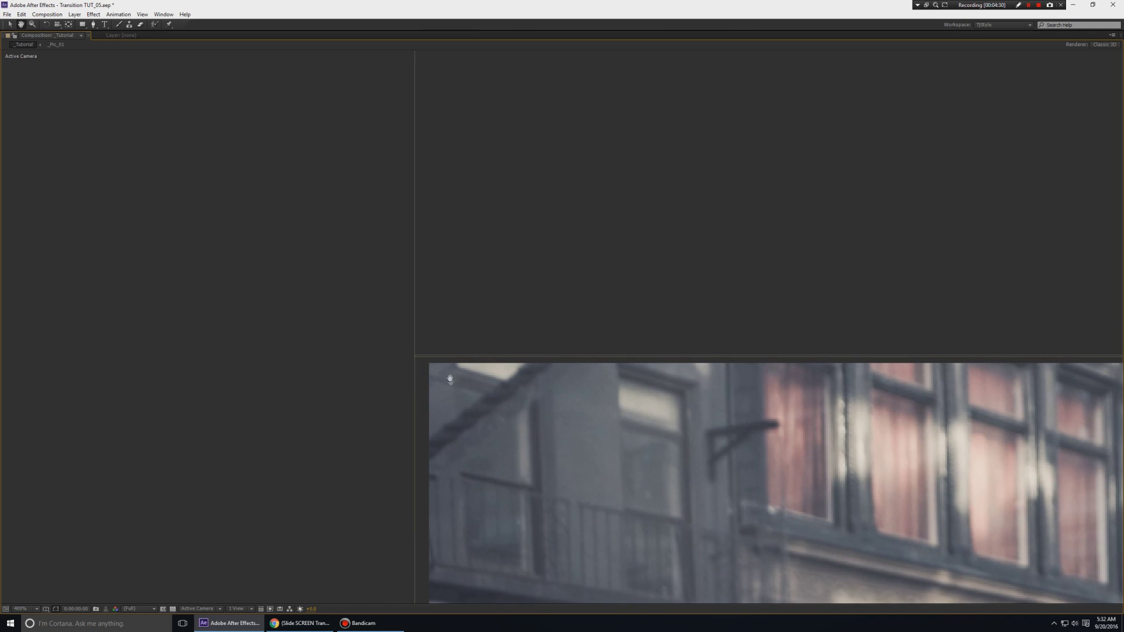
drag(450, 379, 512, 365)
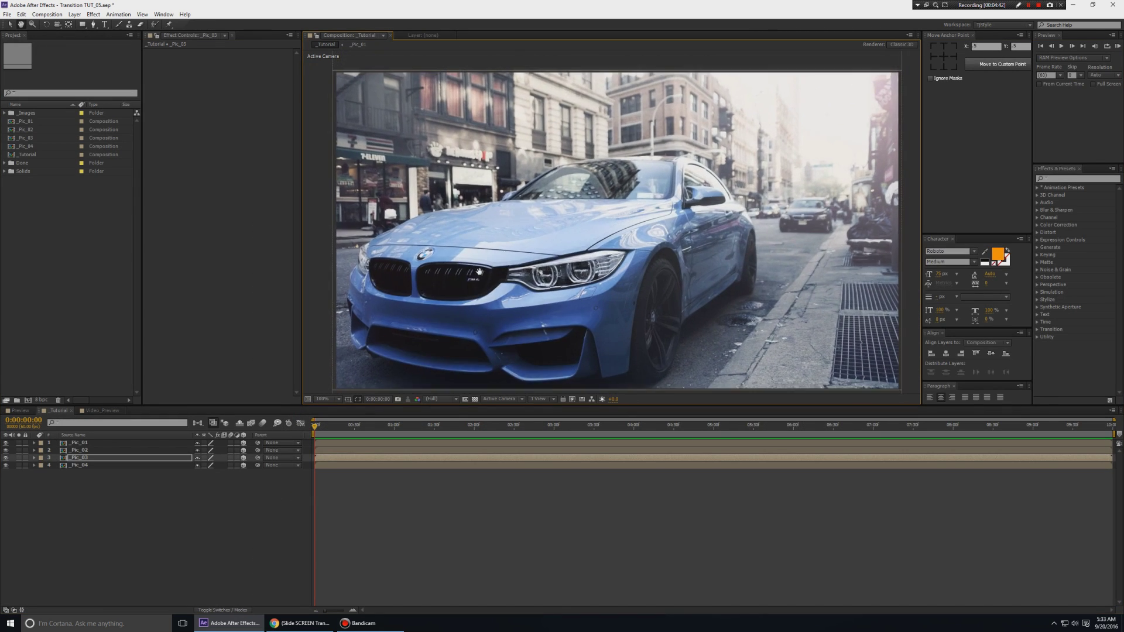
Add Camera 1 with default settings, test-orbit the view, and undo the tilt
right_click(165, 431)
mouse_move(228, 436)
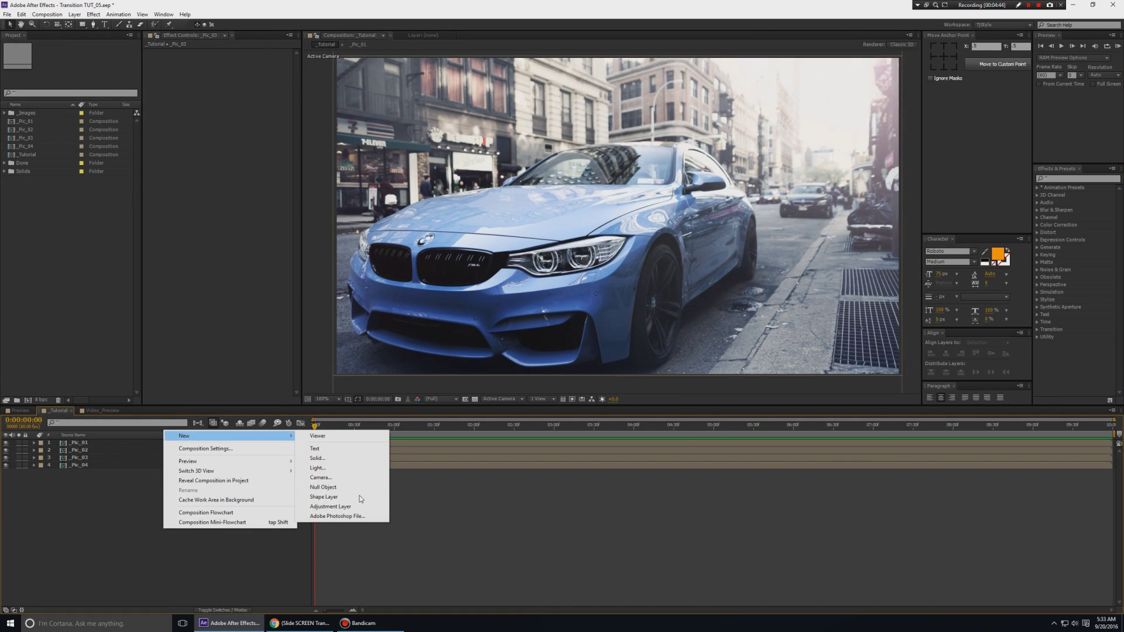
click(336, 478)
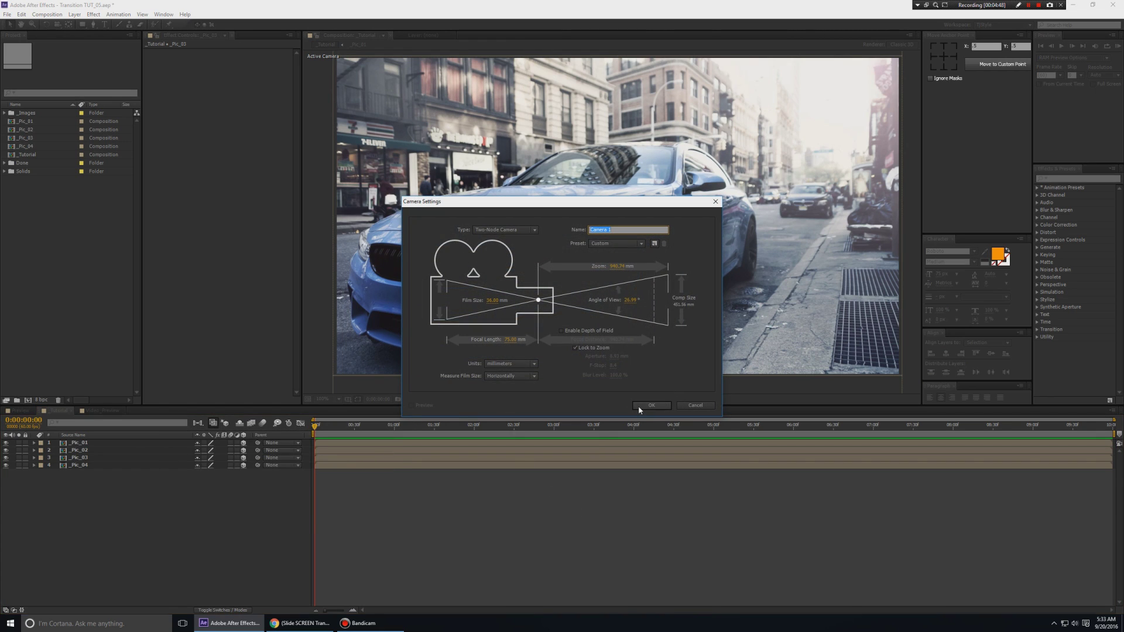
click(638, 406)
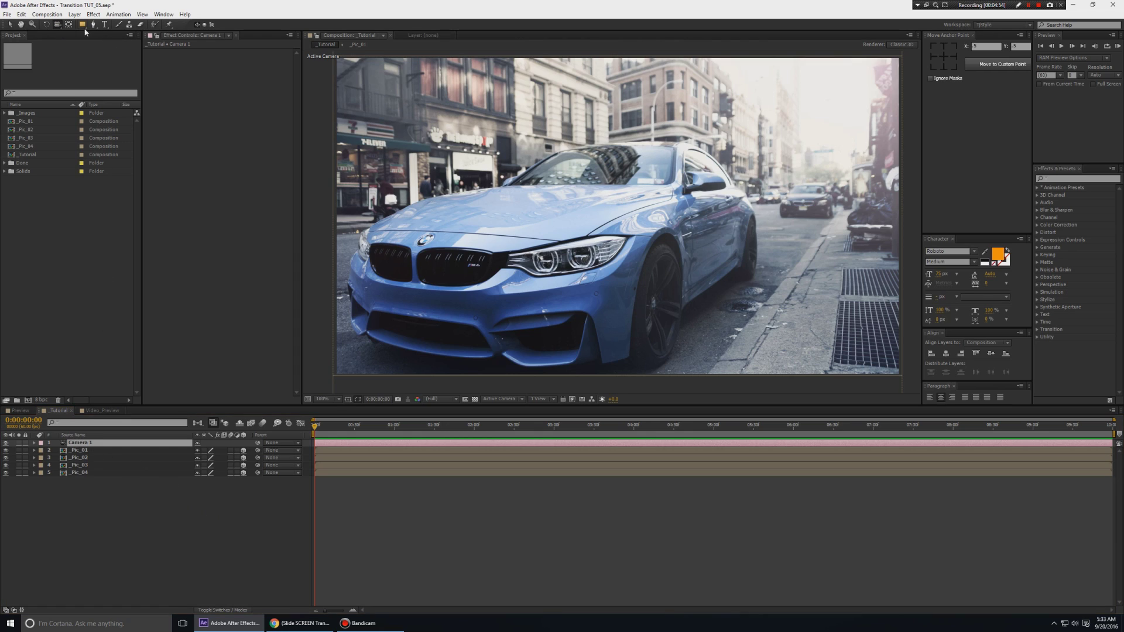
mouse_move(615, 211)
mouse_down()
mouse_move(572, 101)
mouse_move(506, 89)
mouse_up()
key(ctrl+z)
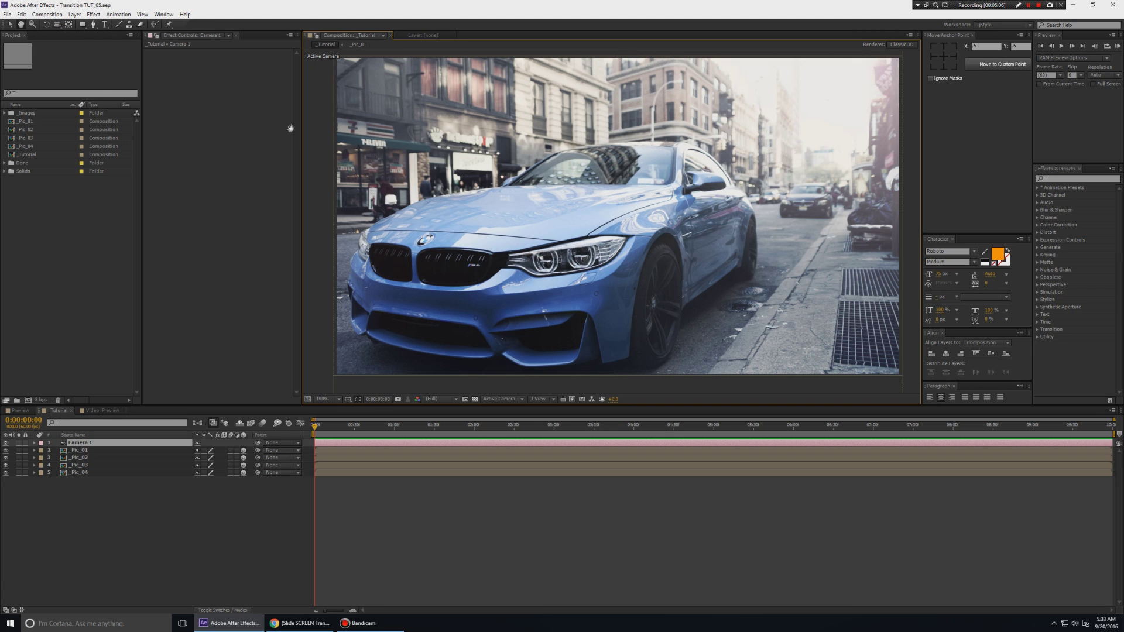
drag(302, 144, 349, 137)
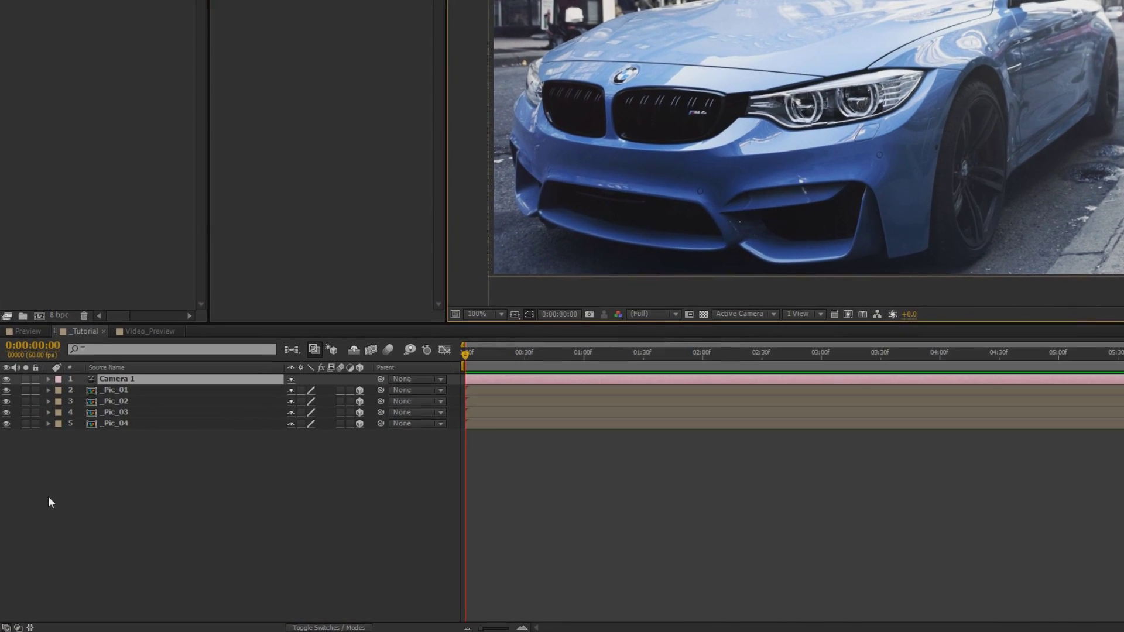
Add a 3D null object named Camera Controller
right_click(138, 501)
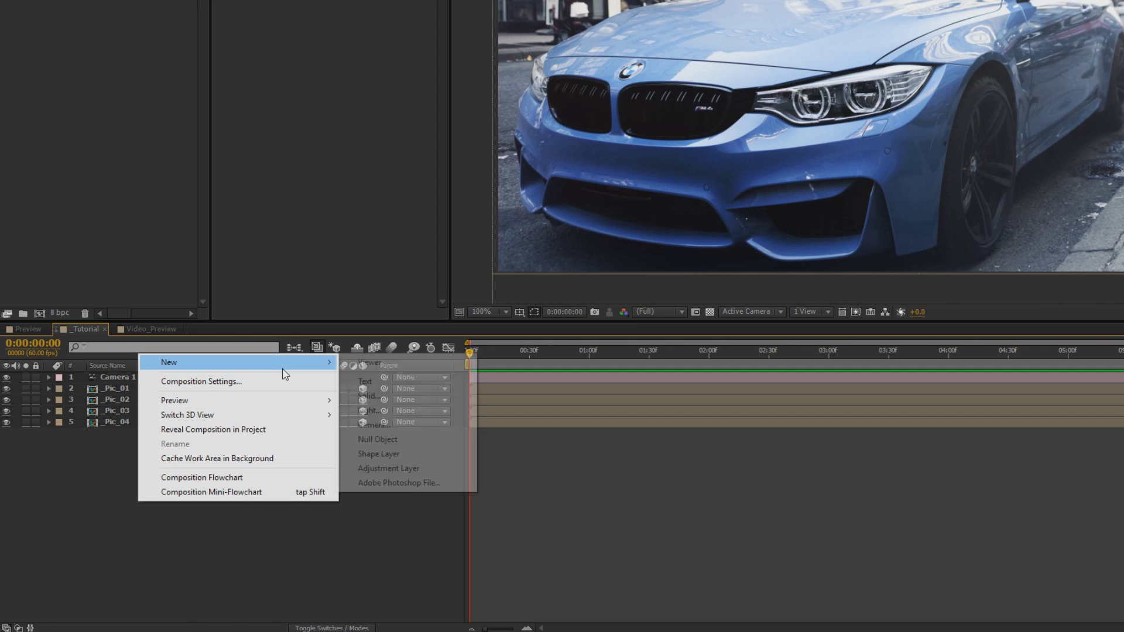
click(392, 441)
right_click(233, 380)
click(247, 370)
text(Camera Controller)
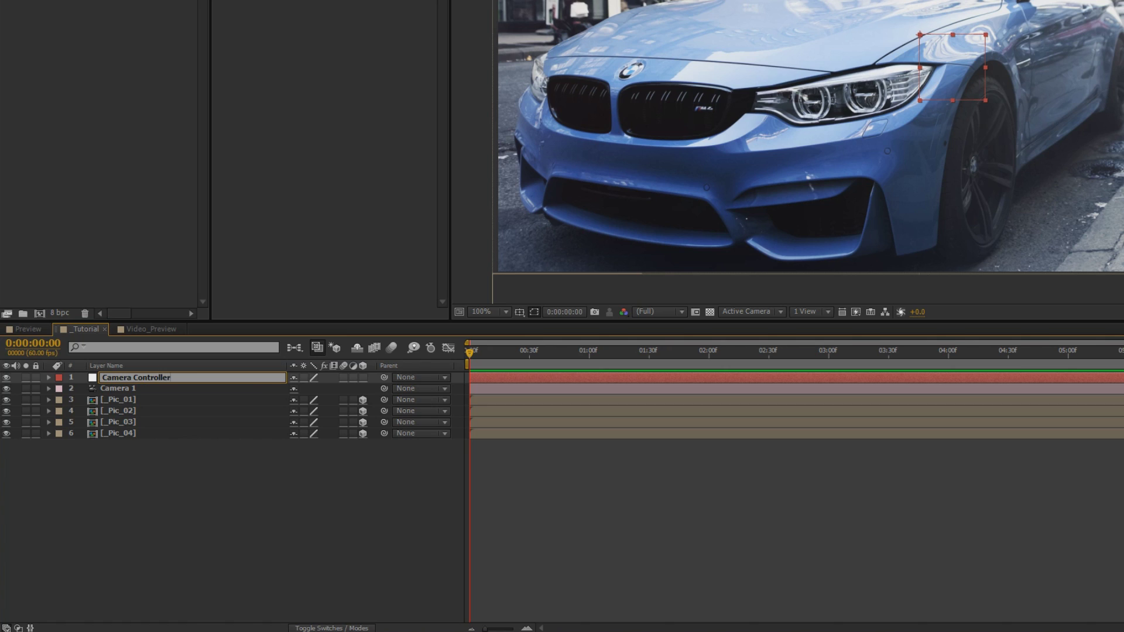
key(Return)
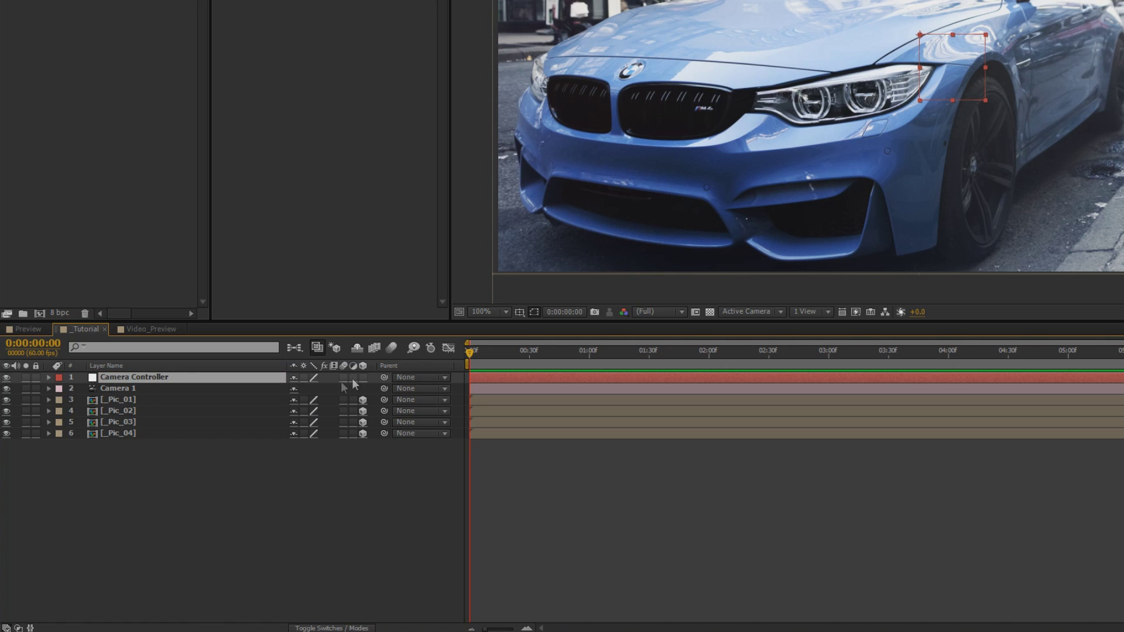
click(363, 377)
Parent Camera 1 to Camera Controller with the pick whip
right_click(392, 364)
mouse_move(439, 406)
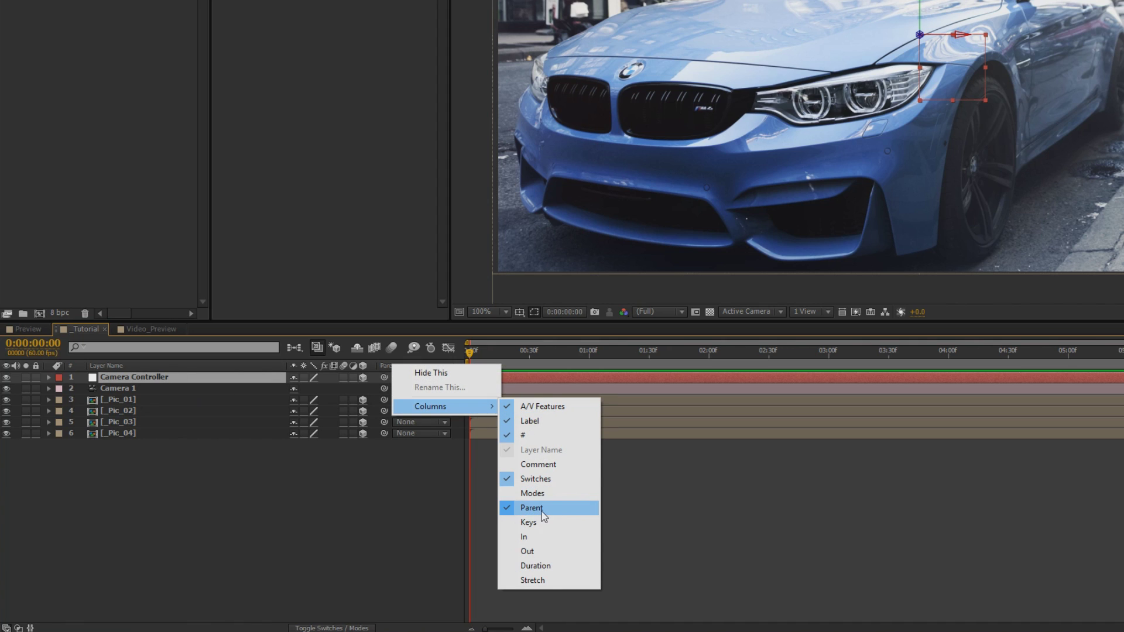
click(319, 506)
drag(385, 388, 126, 379)
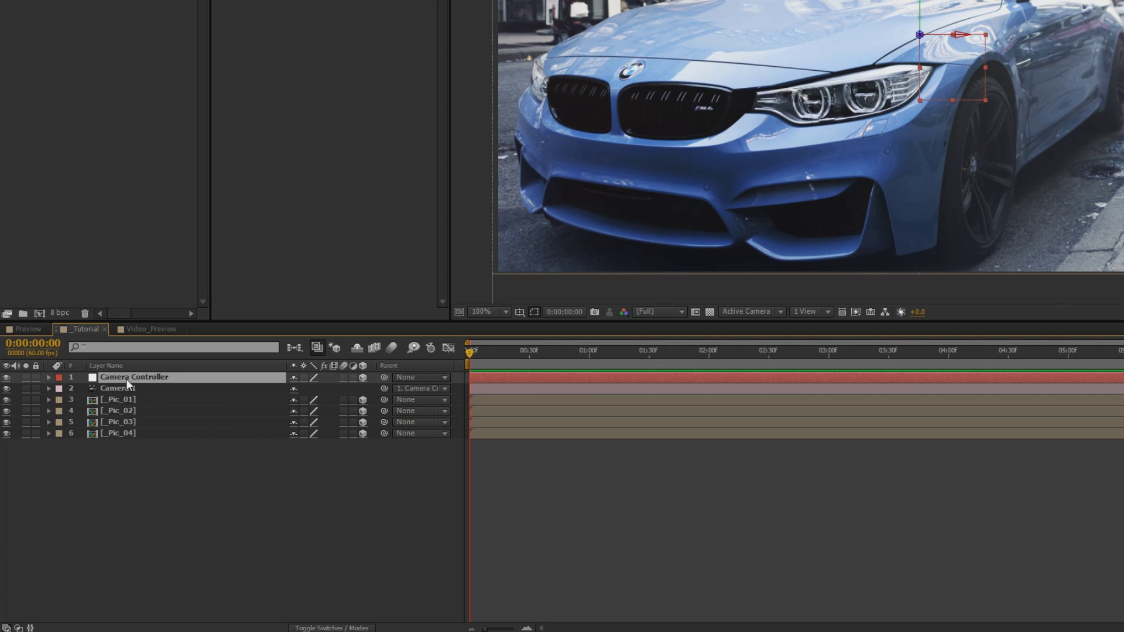
Keyframe Camera Controller's Position at the start and at 30 frames
key(p)
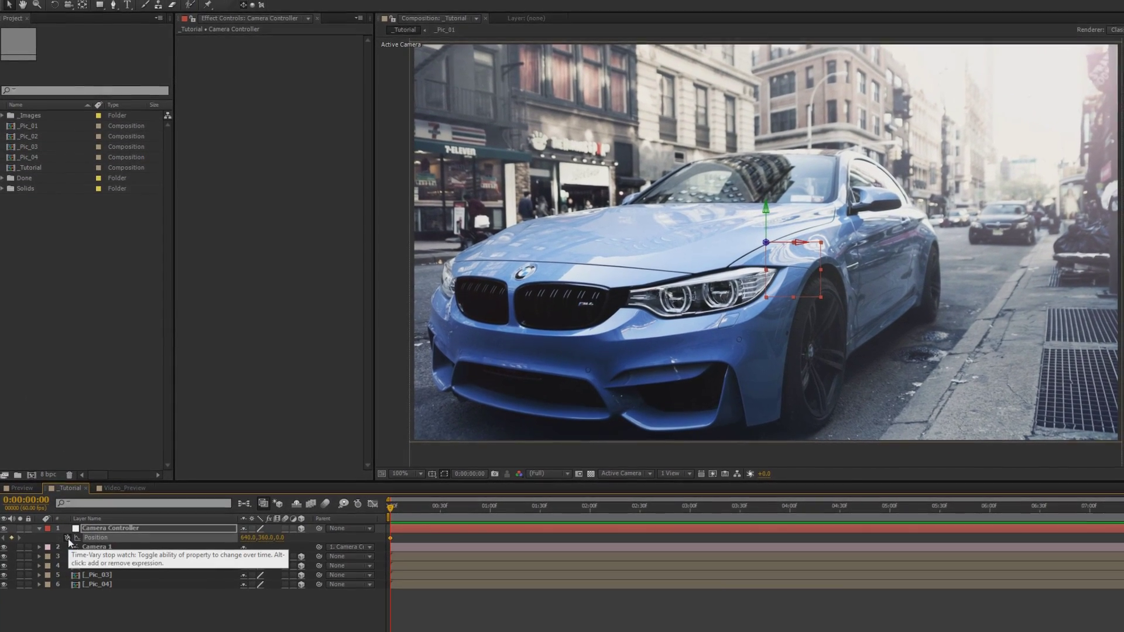
click(68, 540)
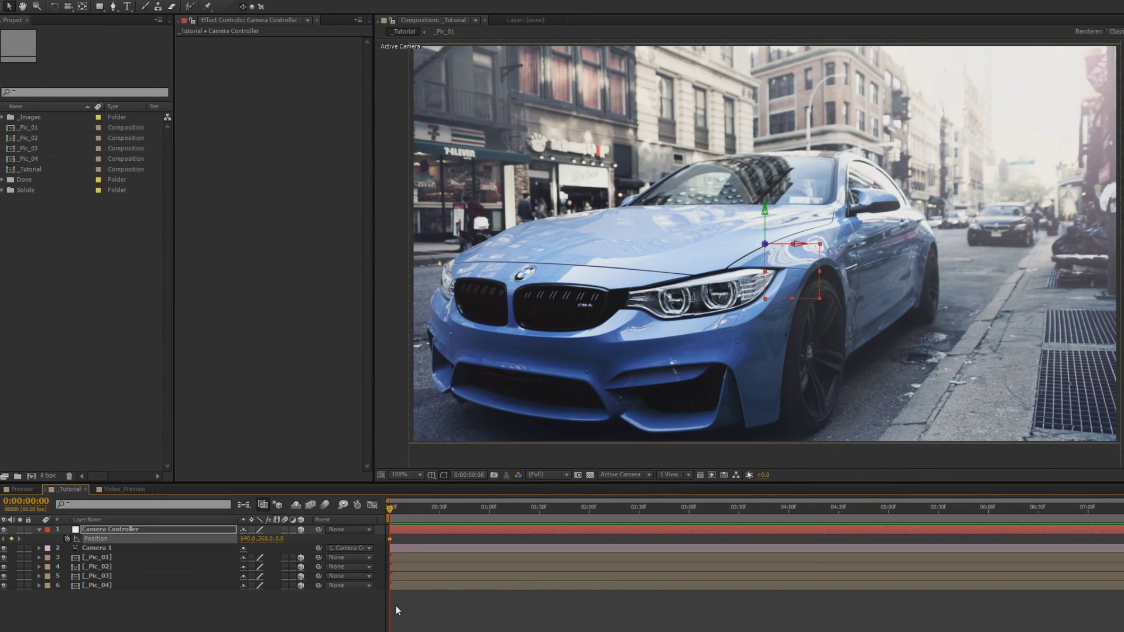
key(equal)
click(490, 510)
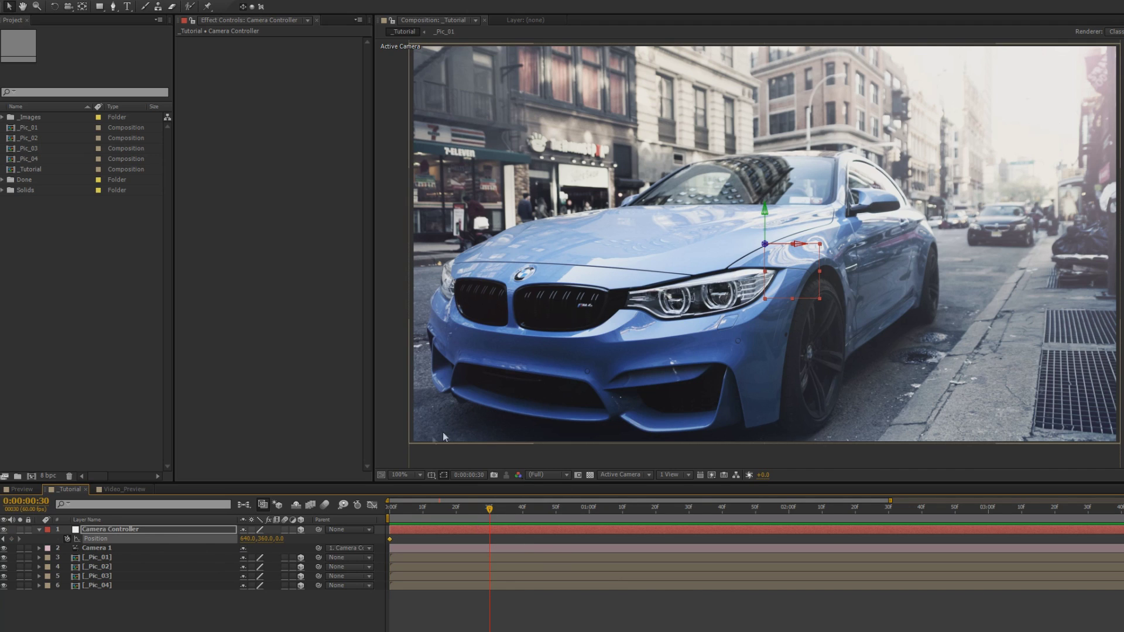
click(11, 538)
mouse_move(496, 516)
mouse_down()
mouse_move(463, 516)
mouse_move(688, 512)
mouse_up()
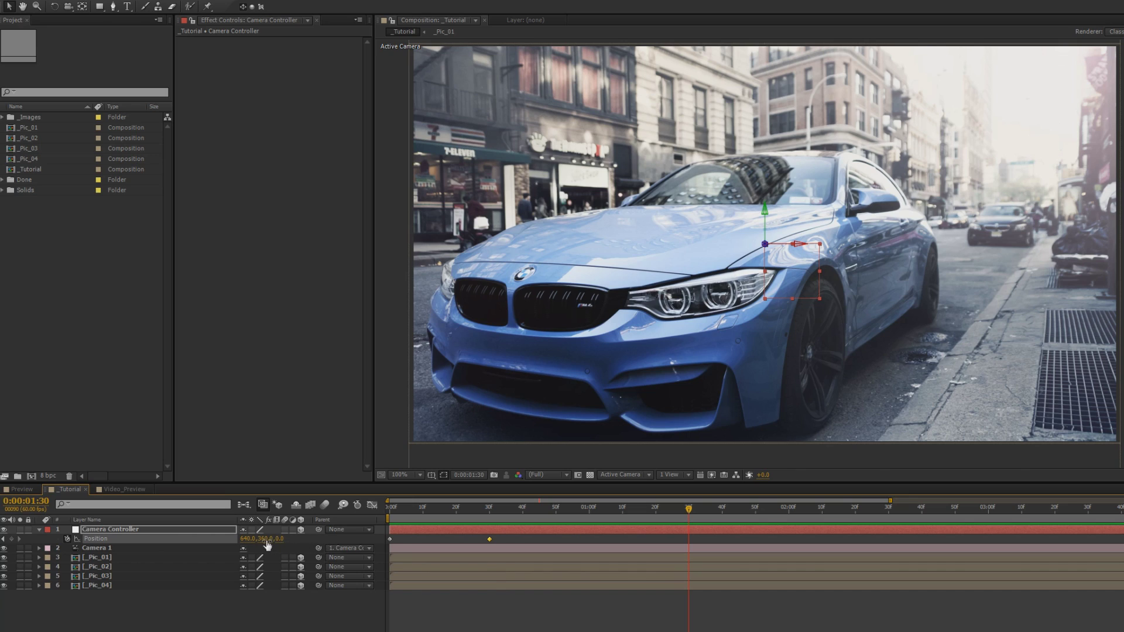
Set Position Y to -269 to frame the man-on-boat photo, then check its edges
drag(267, 539, 664, 460)
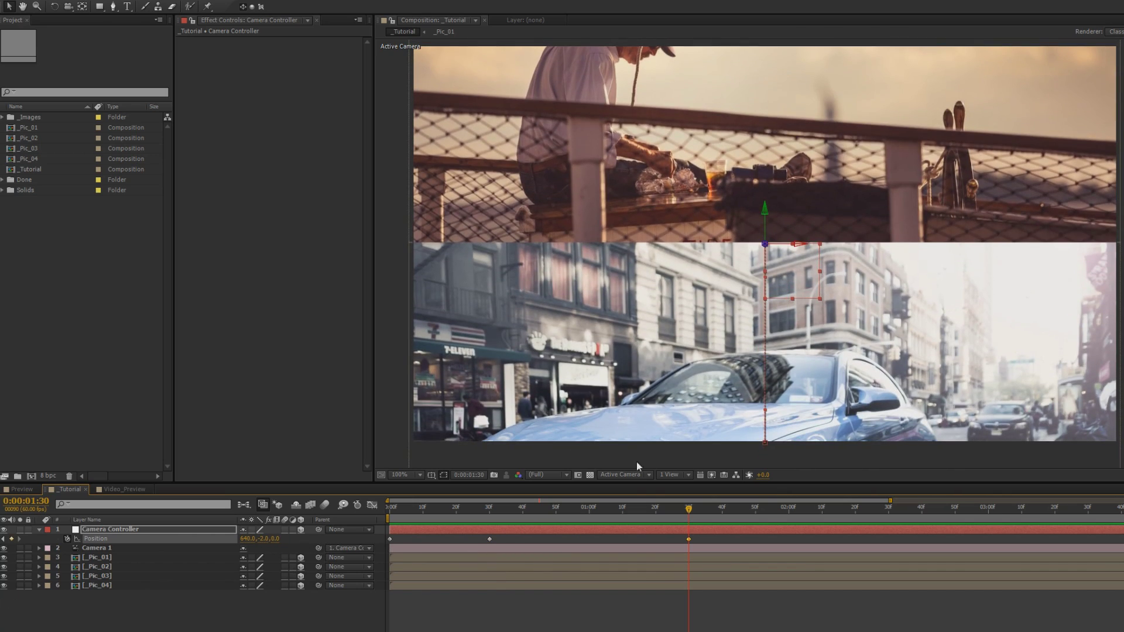
scroll(830, 356, down, 2)
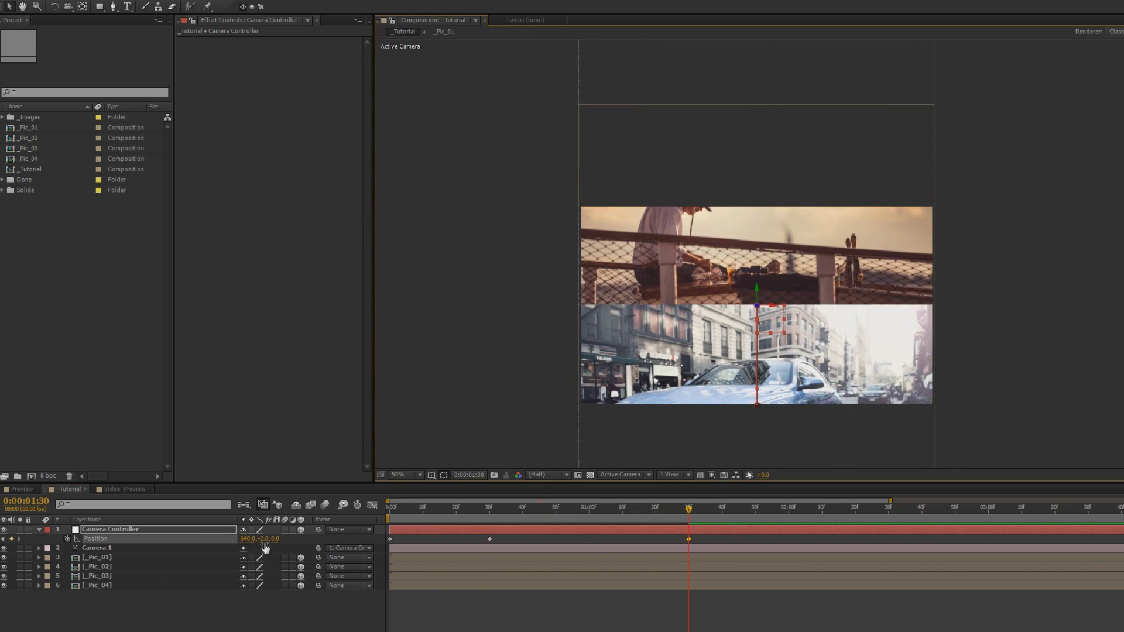
drag(266, 546, 132, 545)
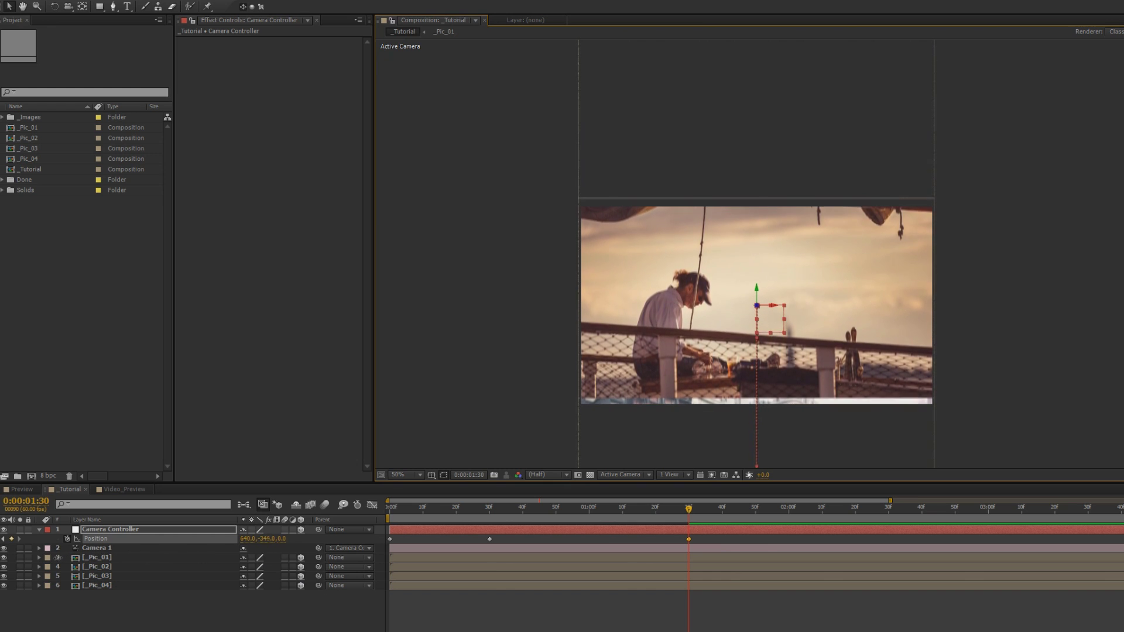
drag(264, 538, 282, 539)
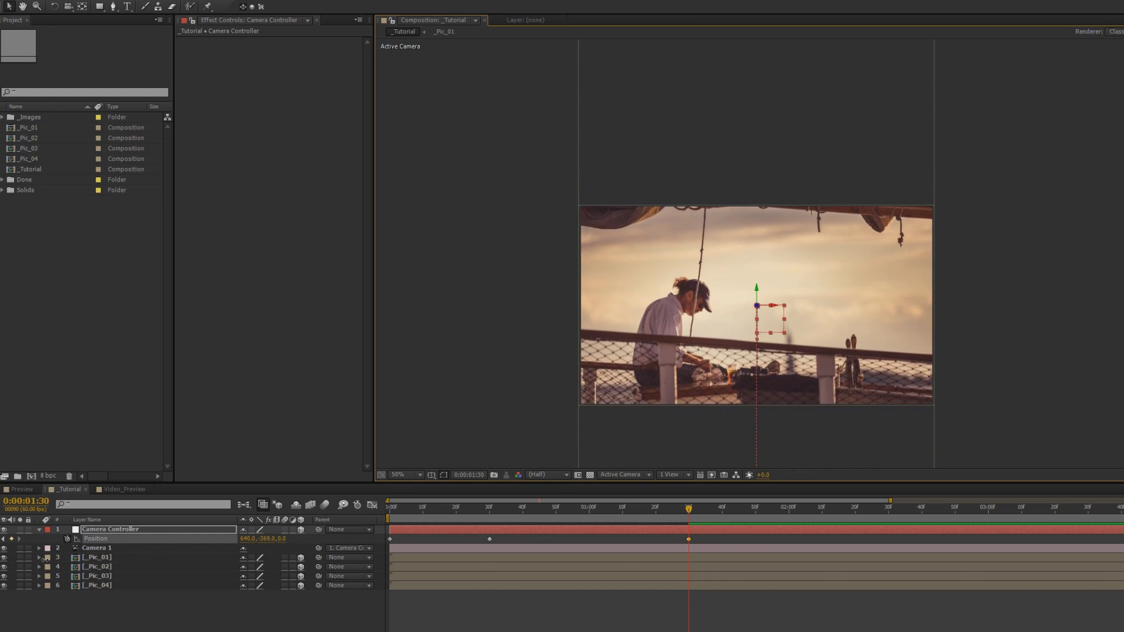
key(grave)
scroll(451, 345, up, 2)
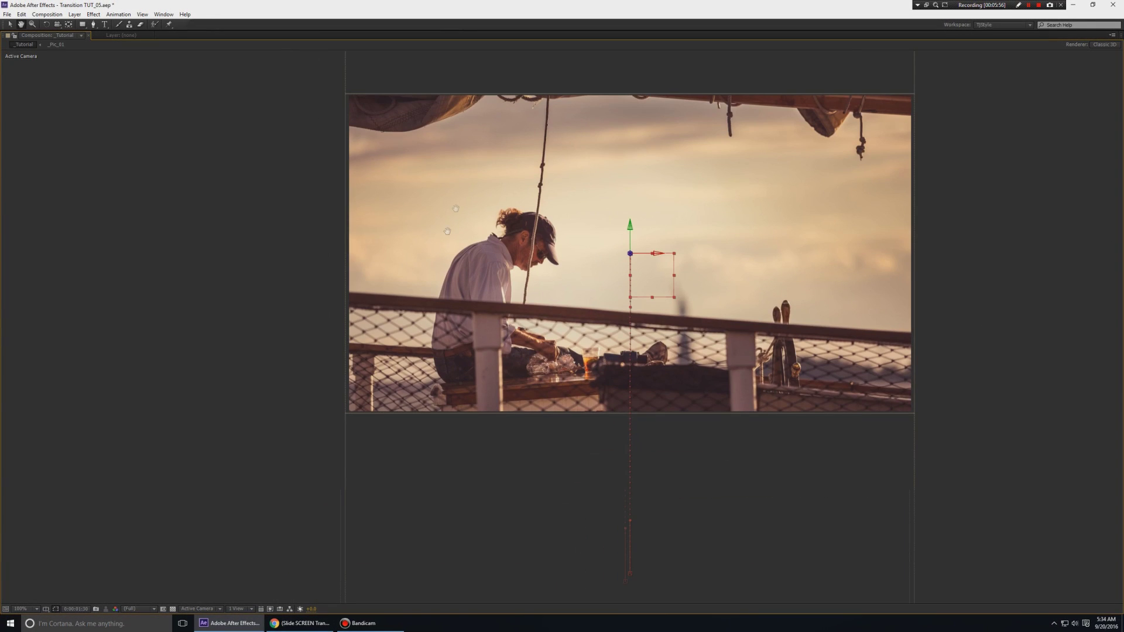
scroll(953, 287, up, 2)
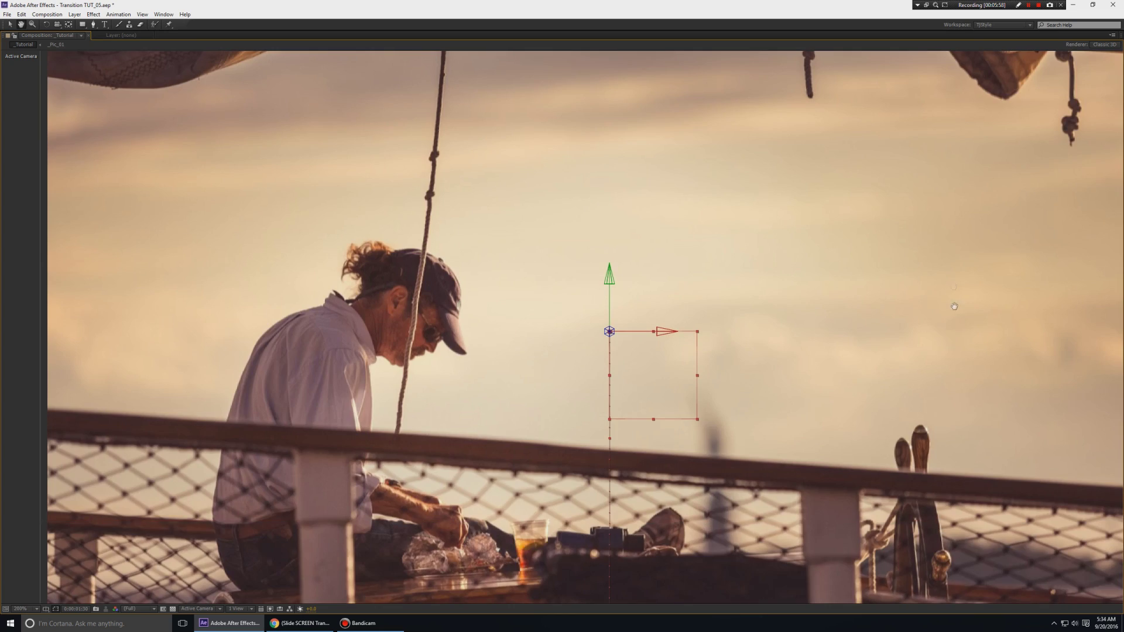
drag(954, 287, 756, 373)
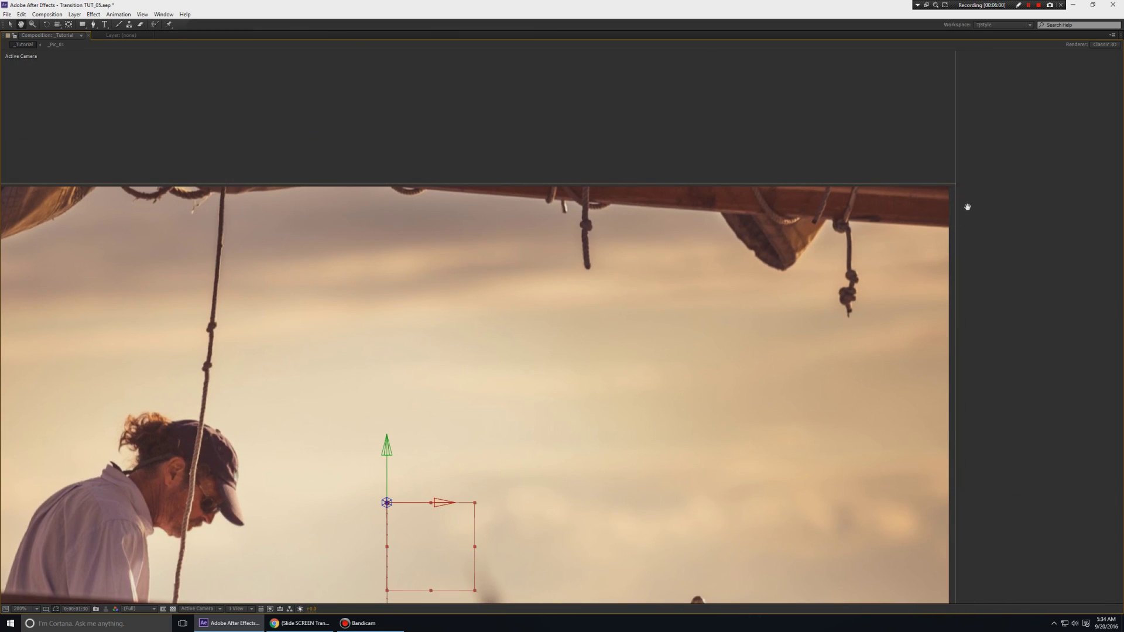
drag(851, 517, 926, 253)
drag(813, 377, 847, 266)
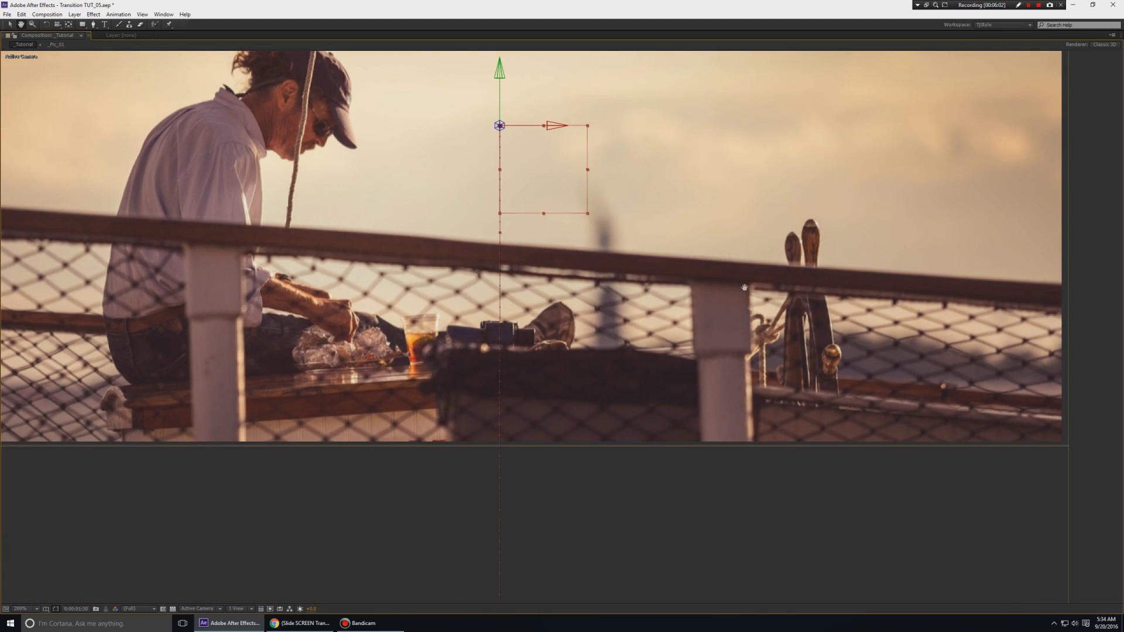
scroll(749, 306, down, 1)
key(grave)
scroll(587, 387, down, 2)
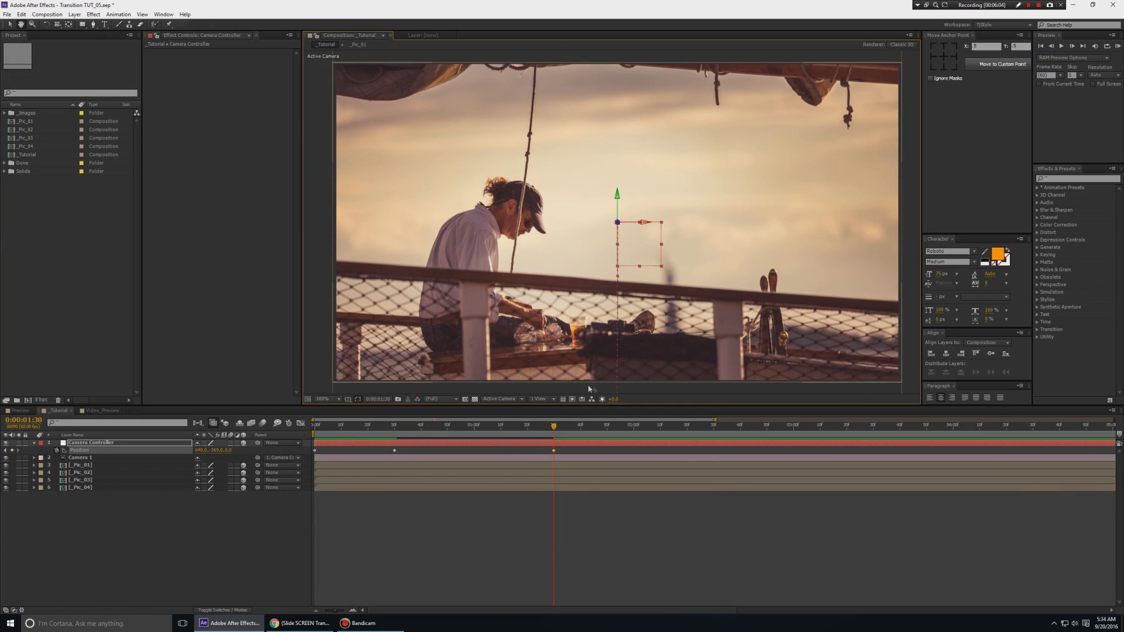
key(v)
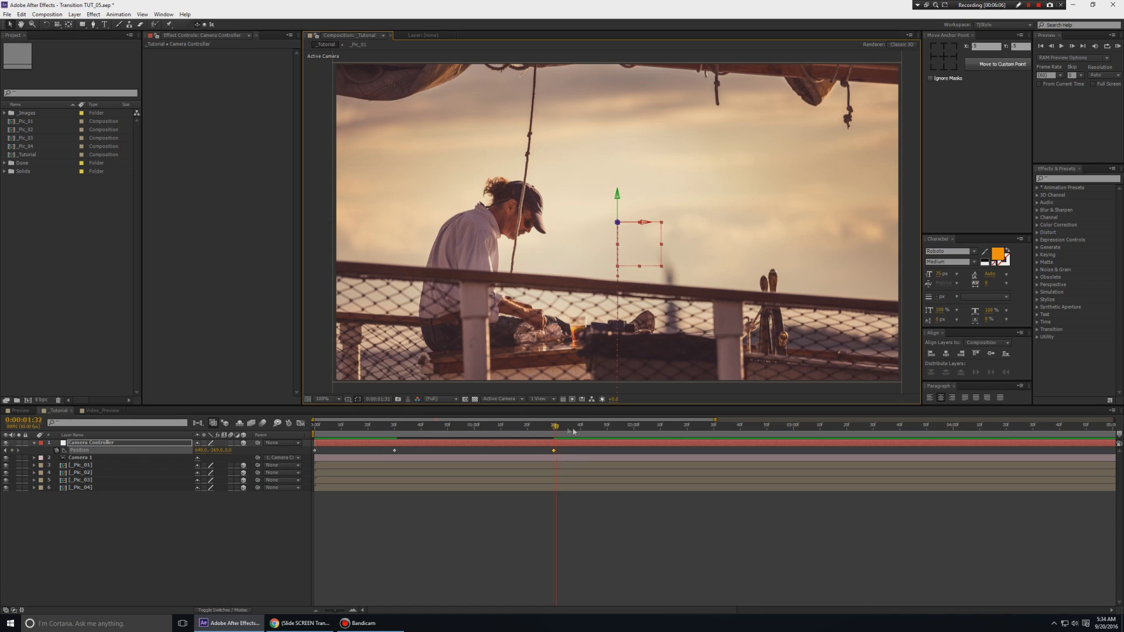
Add a holding Position keyframe at 0:00:02:00 and raise the camera toward the mountain picture
drag(555, 428, 633, 434)
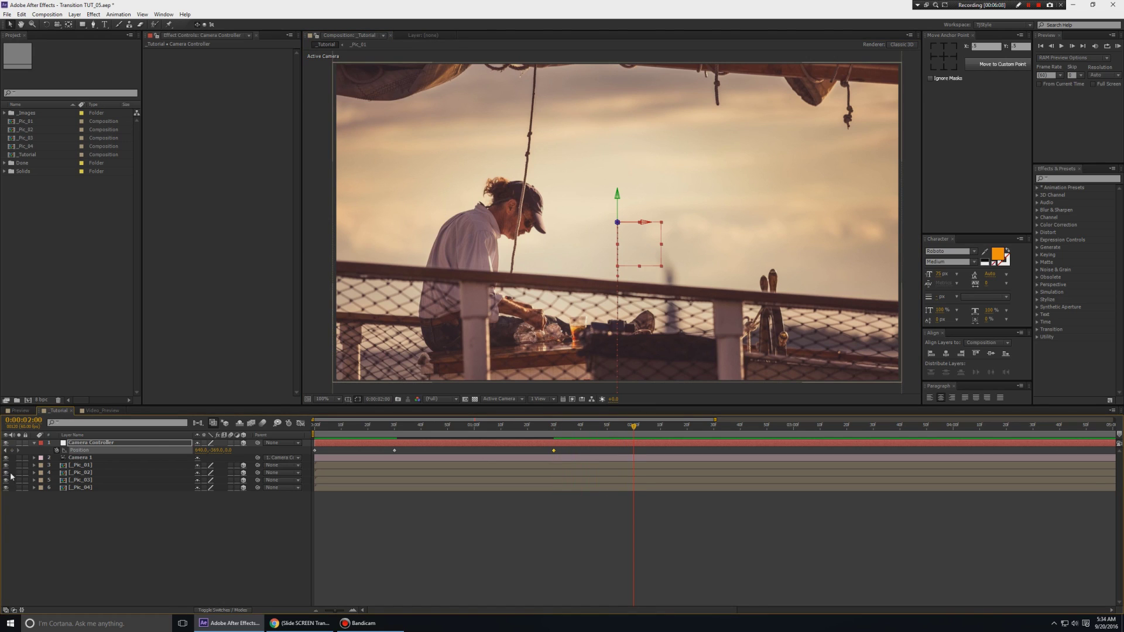
key(alt+shift+p)
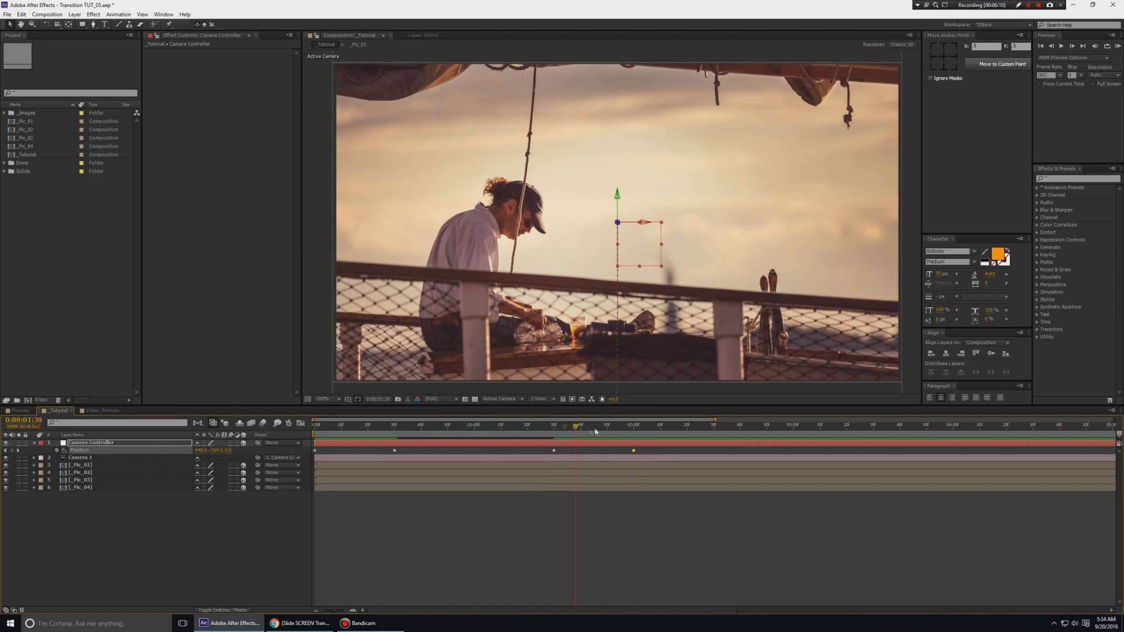
mouse_move(579, 426)
mouse_down()
mouse_move(402, 424)
mouse_move(793, 442)
mouse_up()
drag(216, 453, 224, 451)
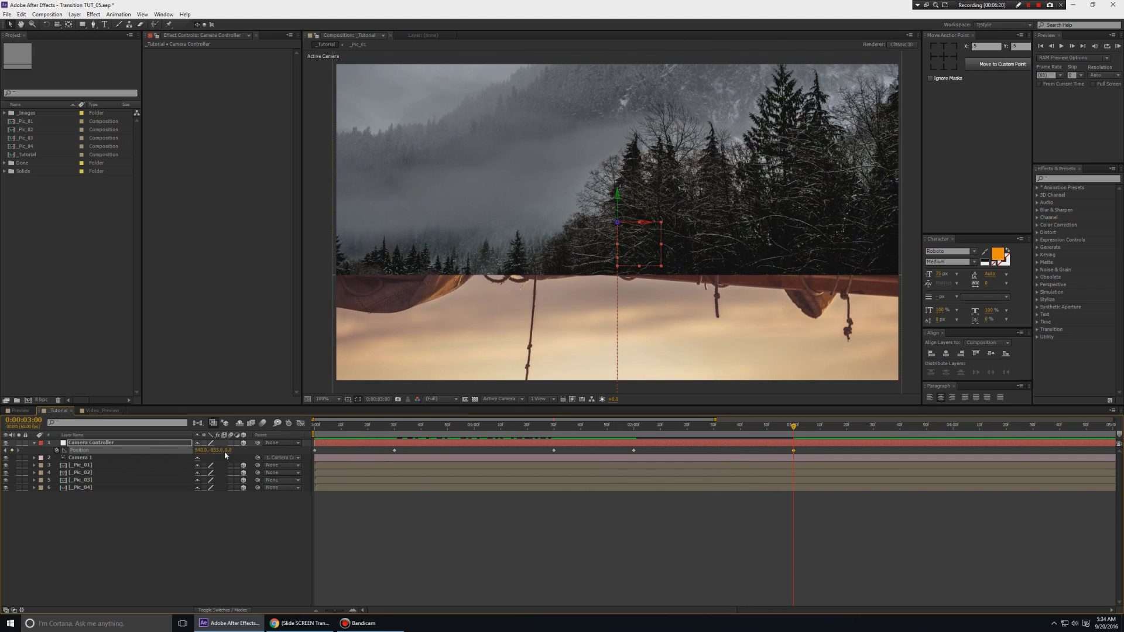
drag(224, 452, 116, 447)
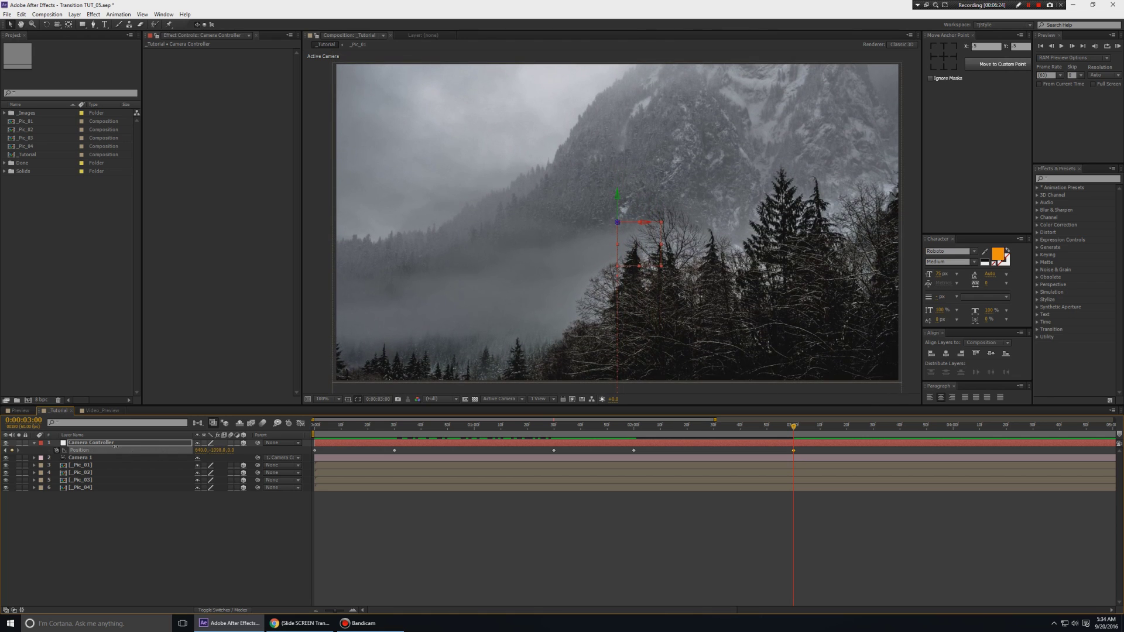
Fine-tune Position Y near -1096 so the snowy mountain forest picture's edges align
key(grave)
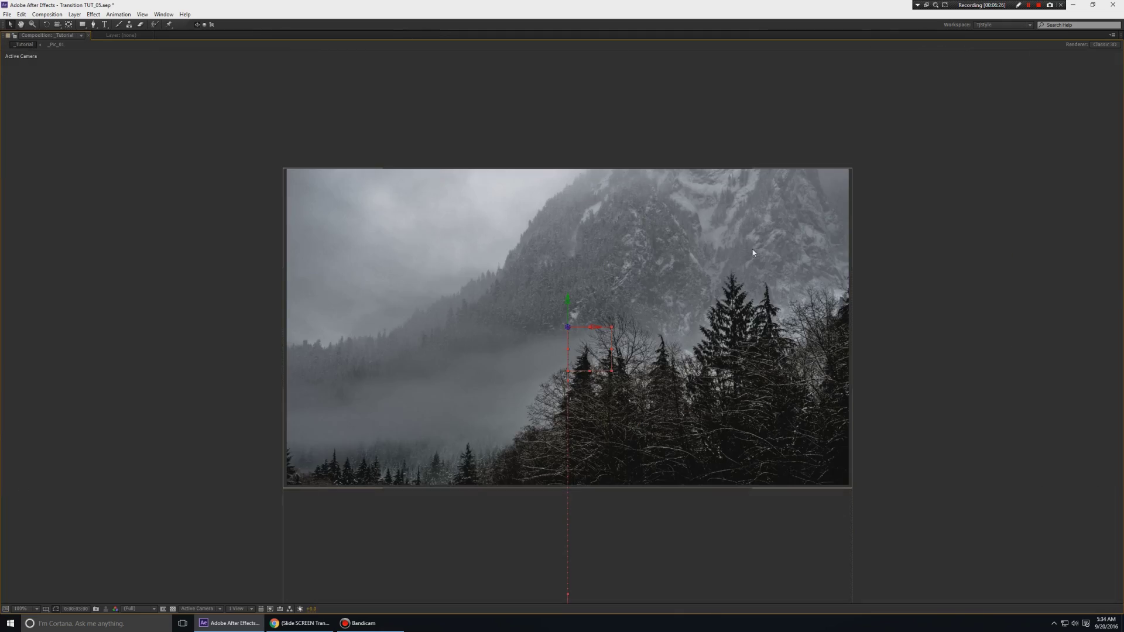
key(period)
scroll(579, 210, up, 3)
scroll(495, 237, down, 2)
scroll(495, 238, left, 3)
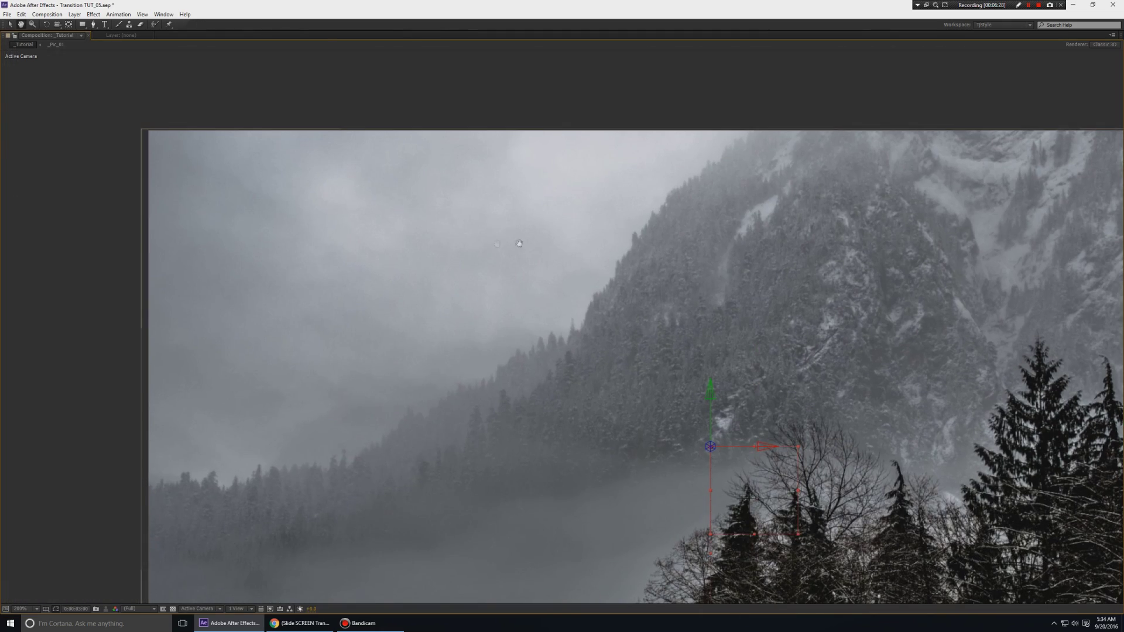
scroll(514, 281, down, 3)
scroll(515, 282, left, 3)
key(comma)
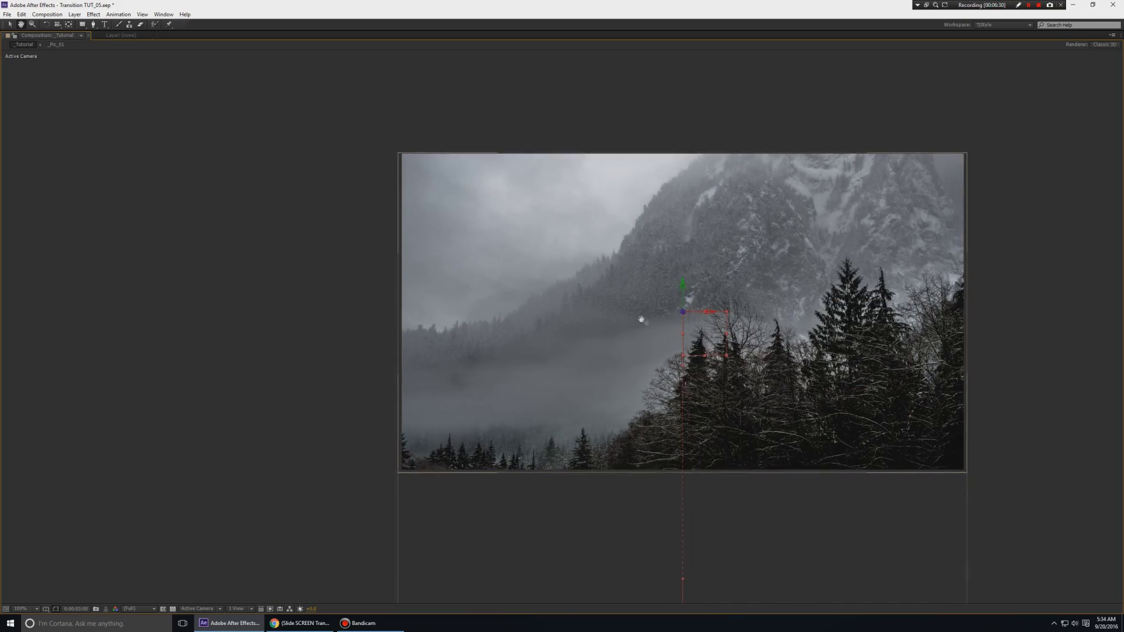
key(period)
drag(515, 454, 498, 233)
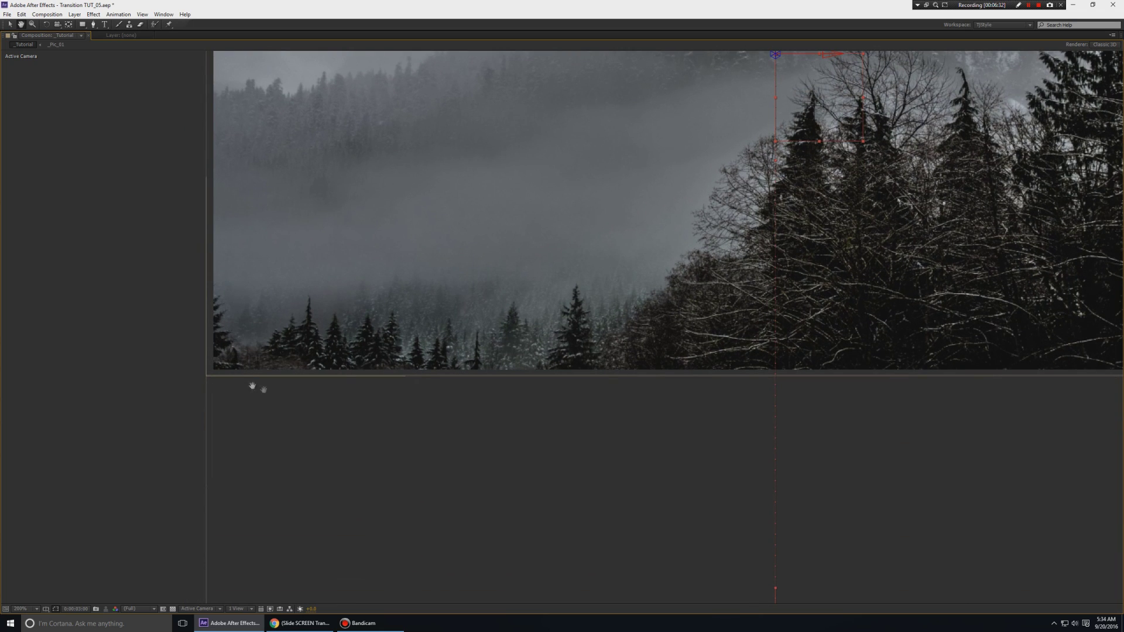
key(period)
scroll(598, 369, up, 5)
scroll(626, 377, up, 5)
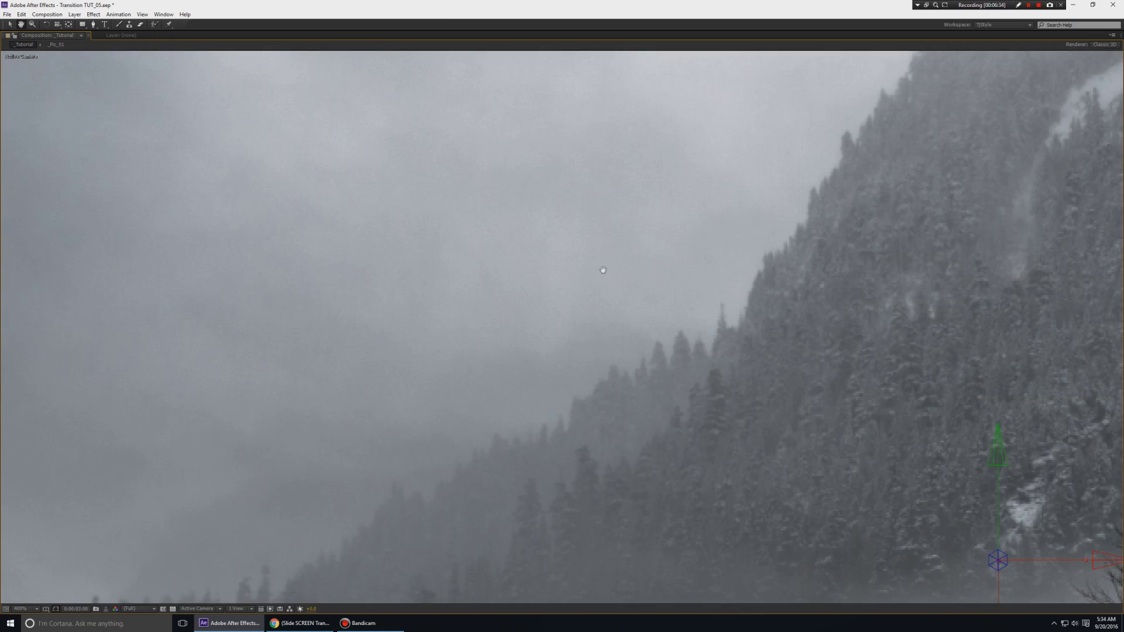
scroll(606, 334, up, 5)
key(grave)
scroll(603, 262, down, 3)
key(comma)
drag(641, 255, 607, 170)
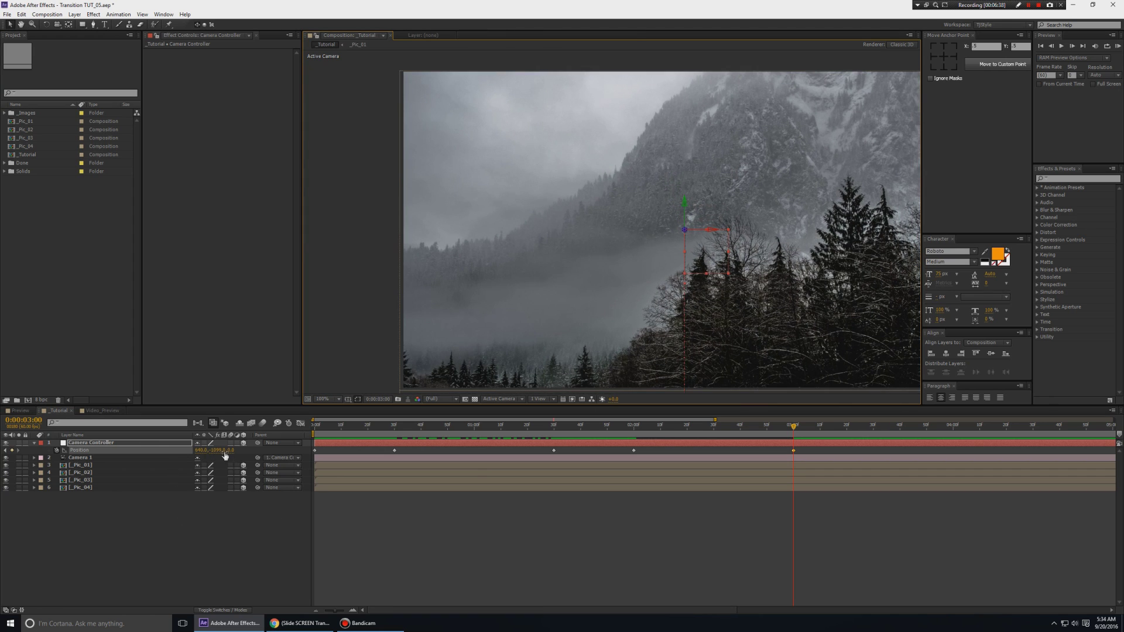
drag(224, 451, 224, 456)
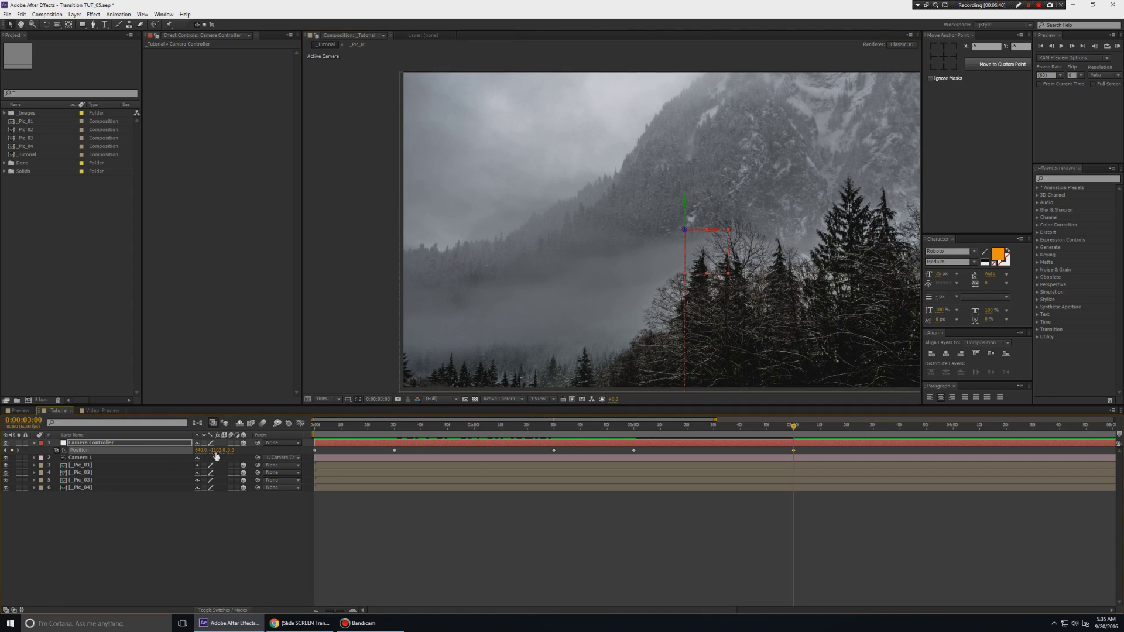
key(Up)
key(Up)
key(Up)
key(Up)
key(Up)
key(Up)
click(216, 526)
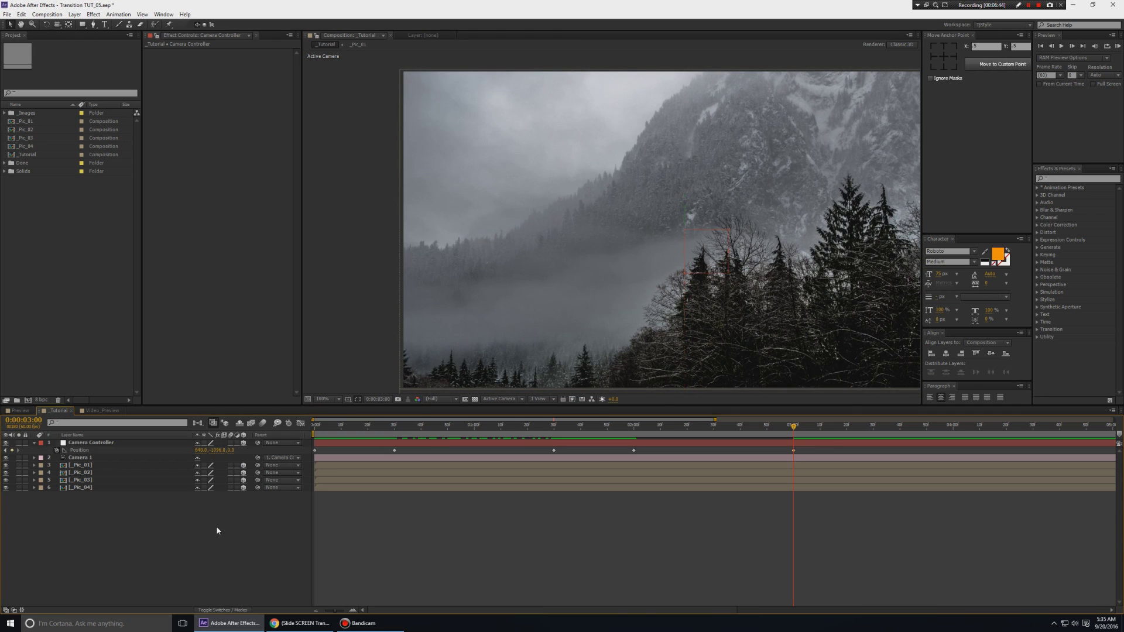
Add a holding Position keyframe at 0:00:03:30
drag(659, 266, 559, 241)
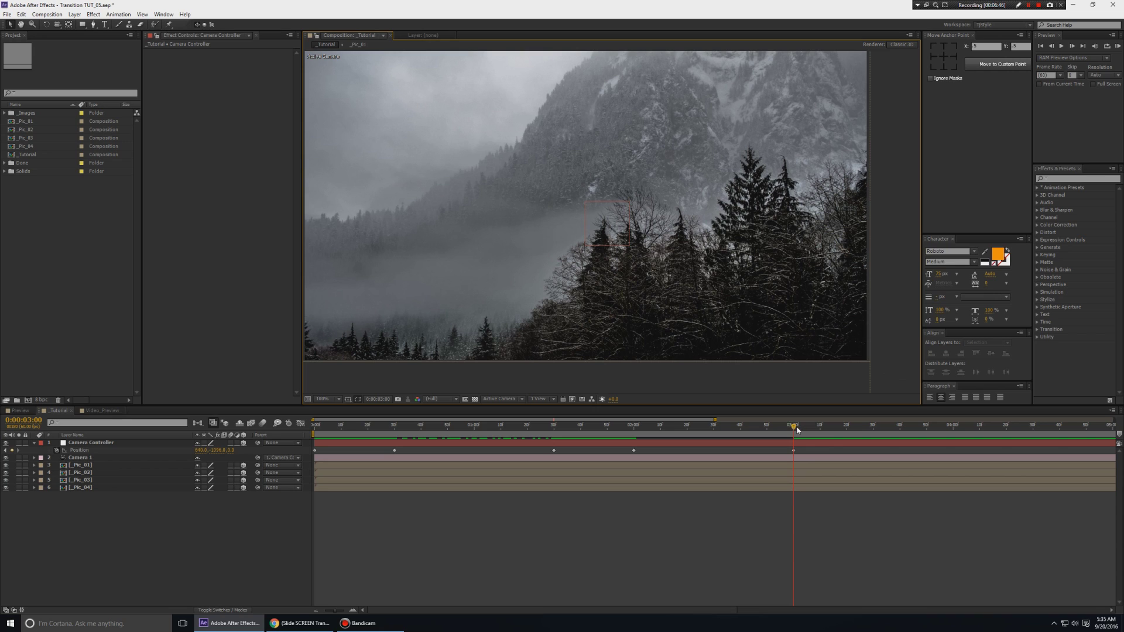
drag(795, 427, 905, 428)
click(875, 442)
click(13, 450)
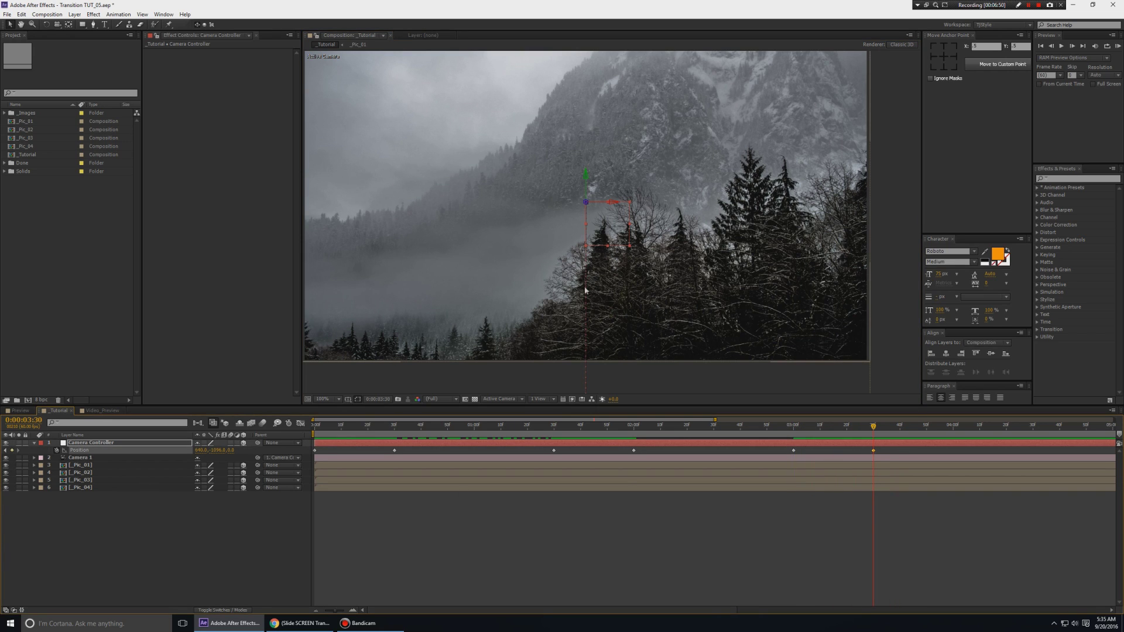
drag(608, 247, 644, 276)
Frame the misty forest picture at 0:00:04:30, end the work area at 0:00:05:00, and preview
drag(878, 428, 1031, 436)
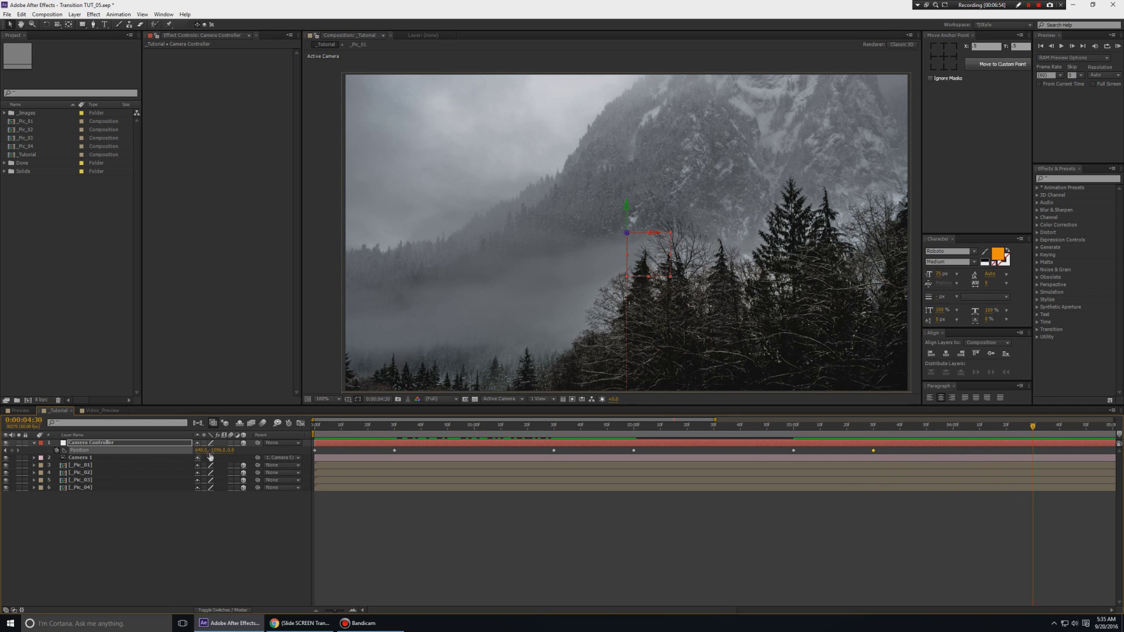
drag(220, 450, 428, 454)
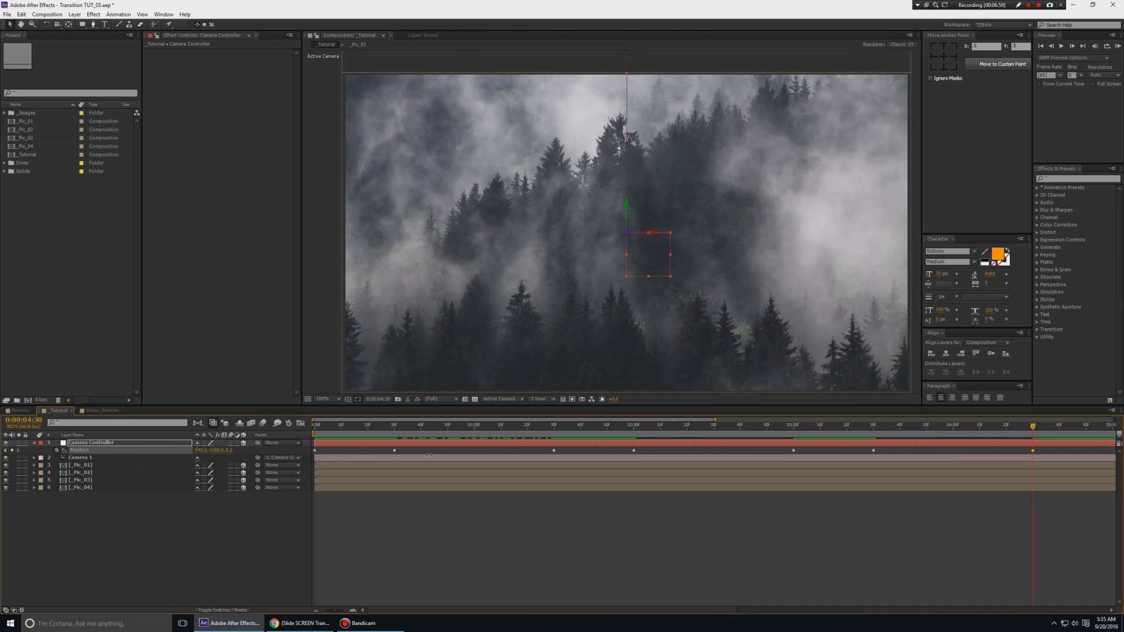
mouse_move(1034, 426)
mouse_down()
mouse_move(974, 435)
mouse_move(982, 427)
mouse_up()
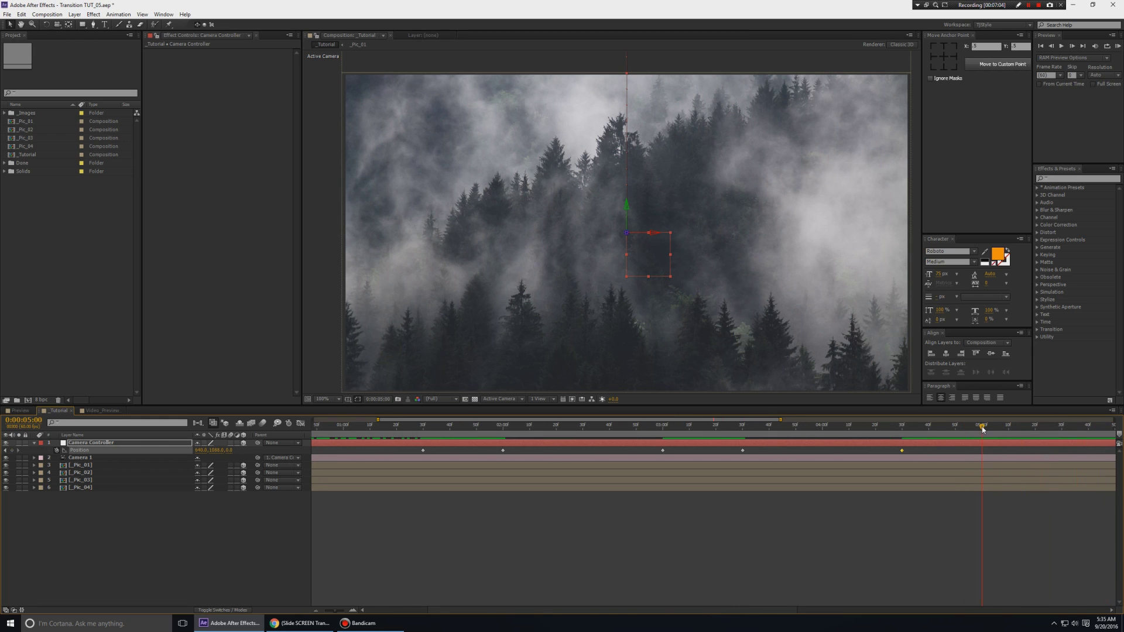
key(n)
key(space)
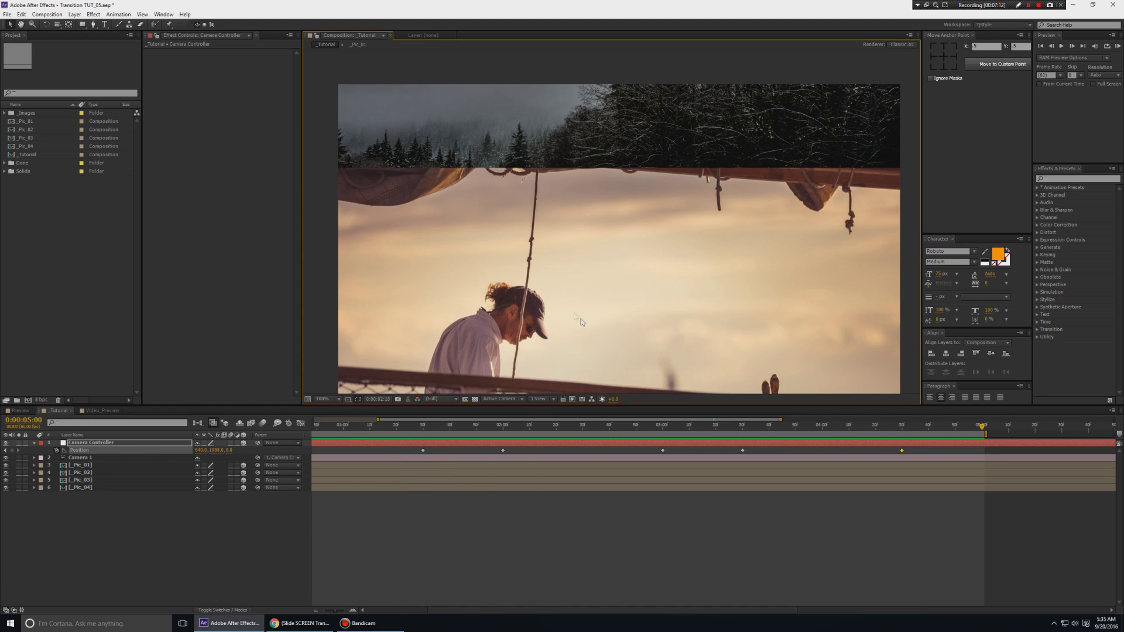
Easy-ease every Camera Controller Position keyframe and show their speed graph
key(space)
click(117, 450)
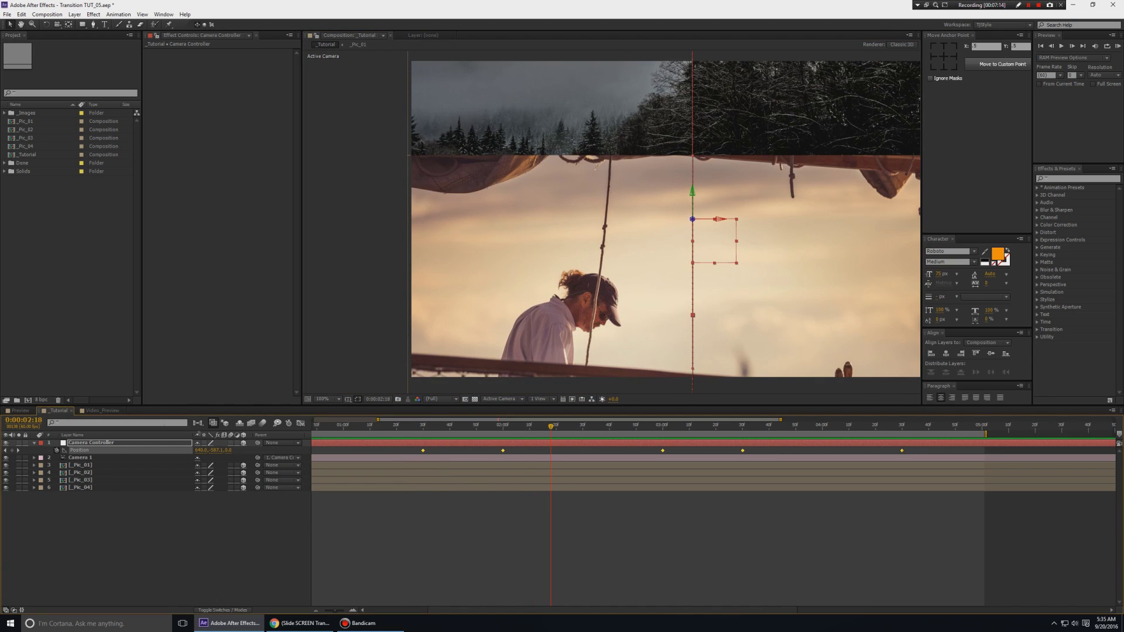
key(F9)
key(shift+F3)
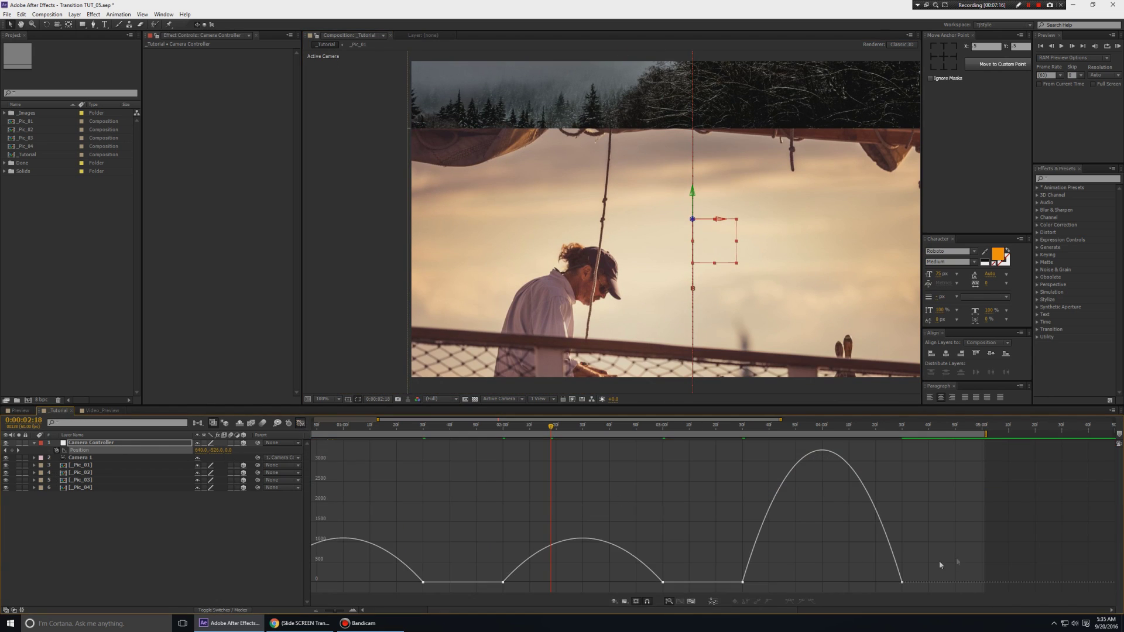
scroll(523, 550, down, 2)
scroll(452, 519, up, 2)
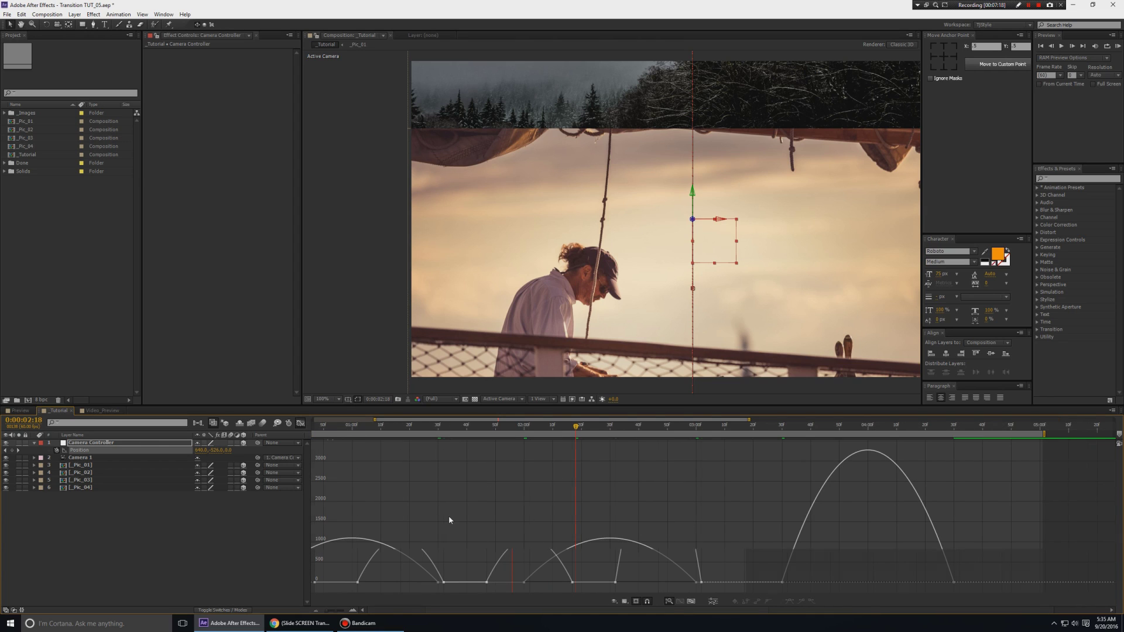
Adjust the first transition's influence handles into a sharp speed peak
drag(452, 519, 663, 492)
key(ctrl+a)
drag(544, 583, 500, 584)
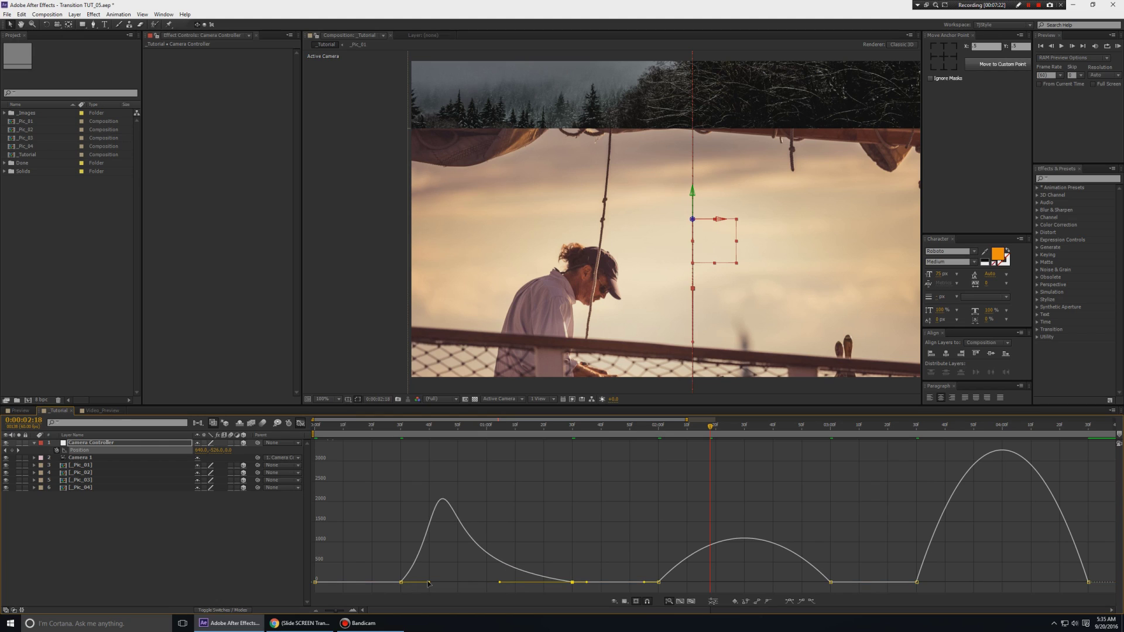
drag(428, 583, 430, 586)
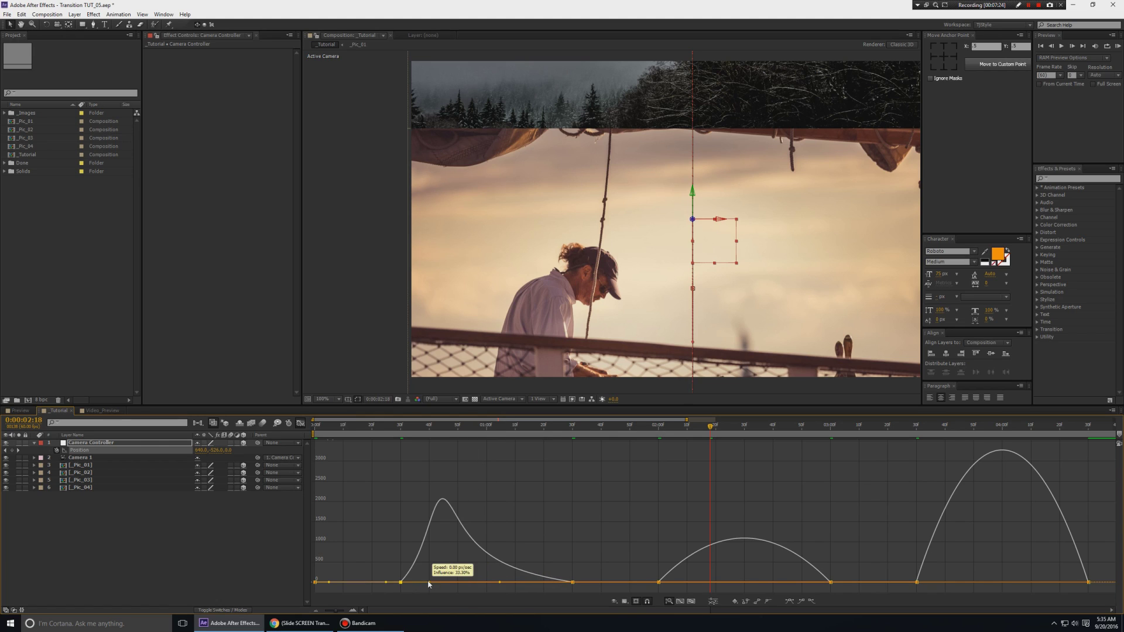
drag(501, 584, 453, 585)
key(ctrl+z)
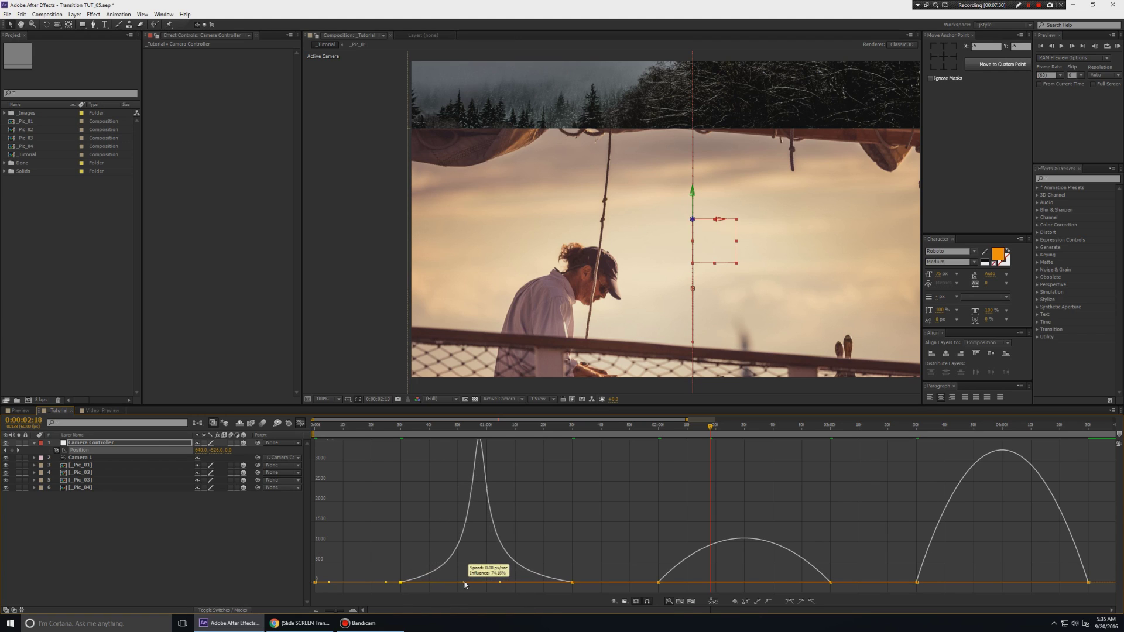
drag(428, 585, 503, 583)
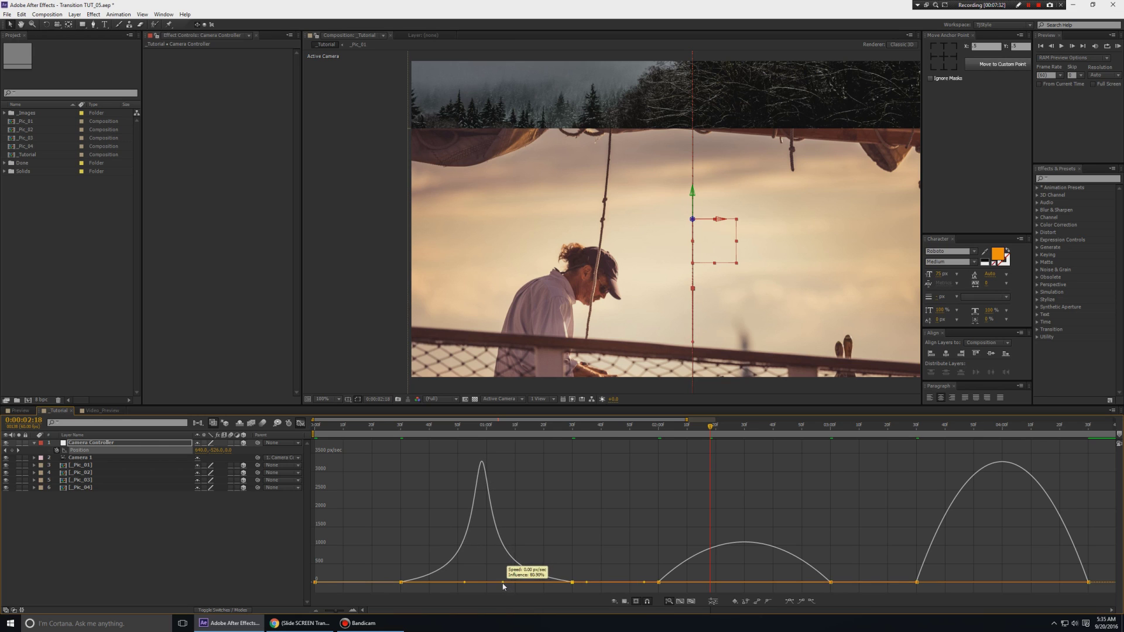
Sharpen the middle and last transition speed peaks, then hide the Graph Editor
click(658, 582)
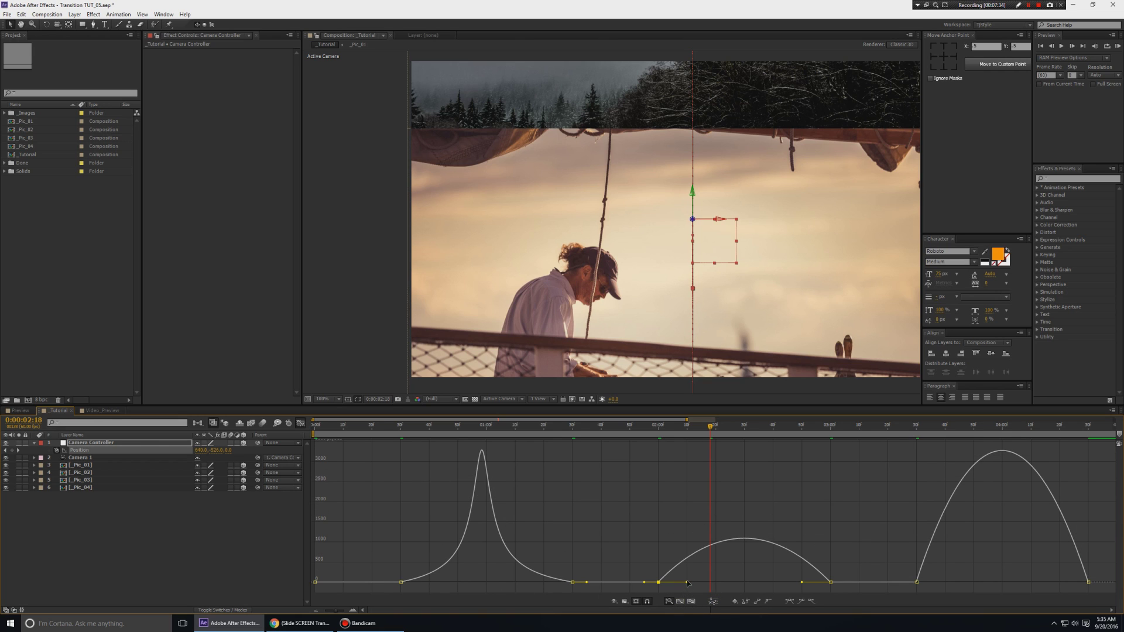
mouse_move(687, 582)
mouse_down()
mouse_move(799, 585)
mouse_move(741, 583)
mouse_move(777, 589)
mouse_up()
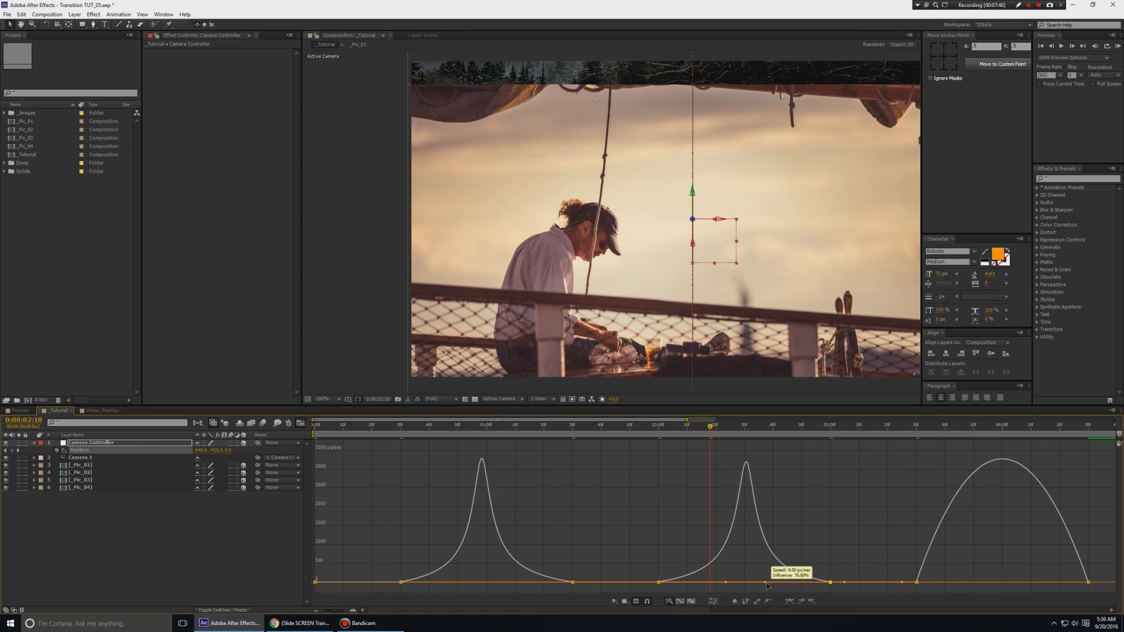
drag(769, 586, 777, 583)
click(916, 583)
drag(946, 584, 990, 581)
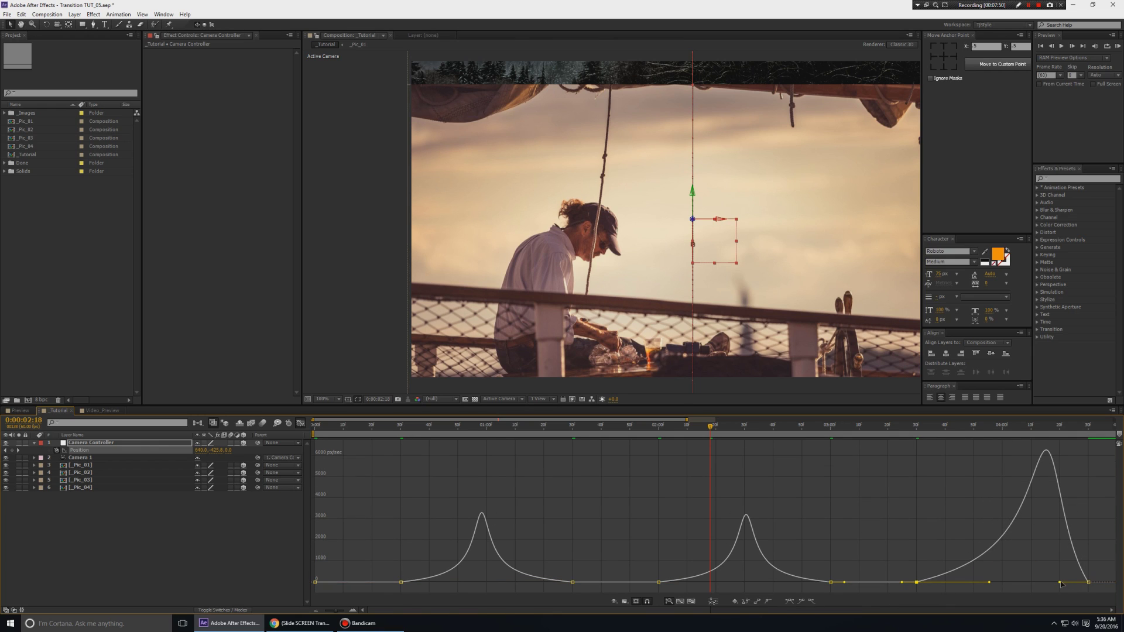
drag(1060, 583, 1011, 587)
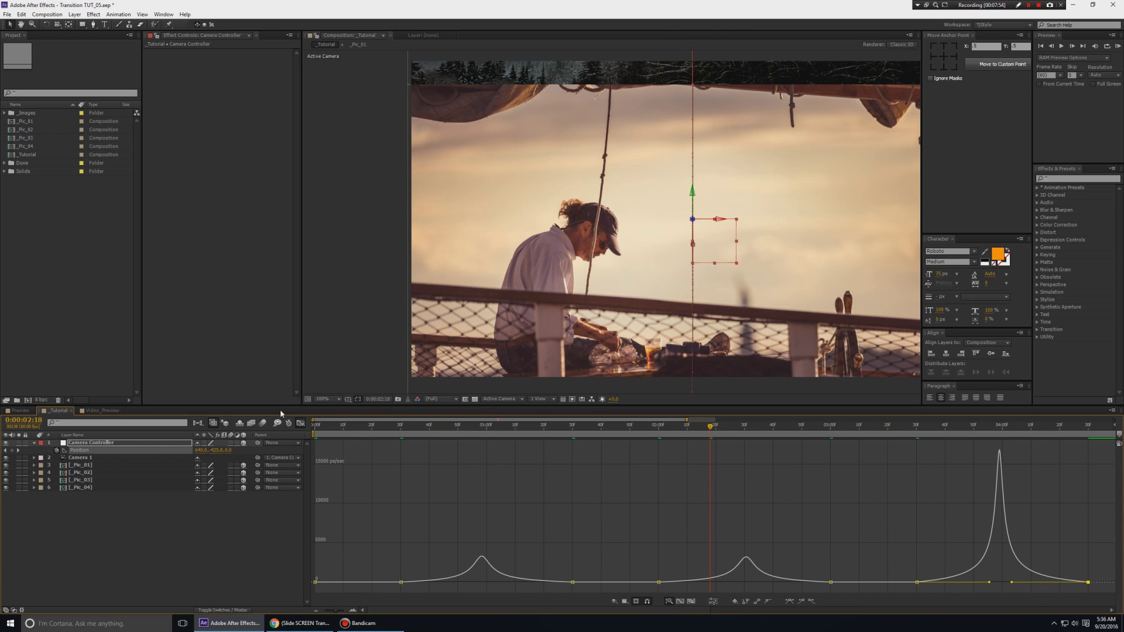
click(300, 422)
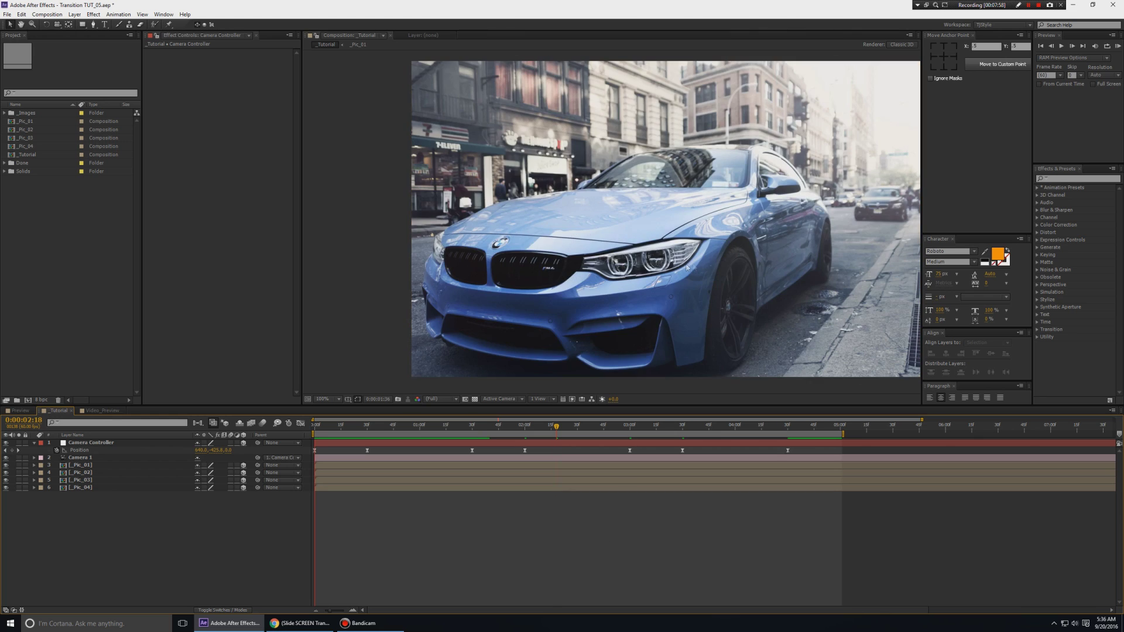
key(space)
click(715, 252)
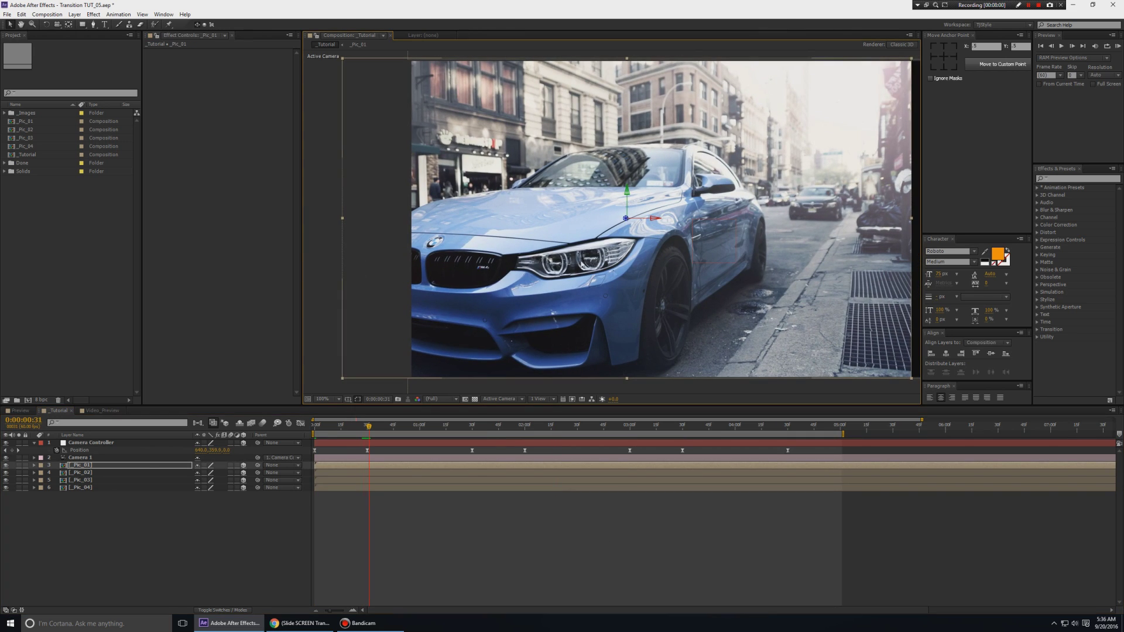
key(space)
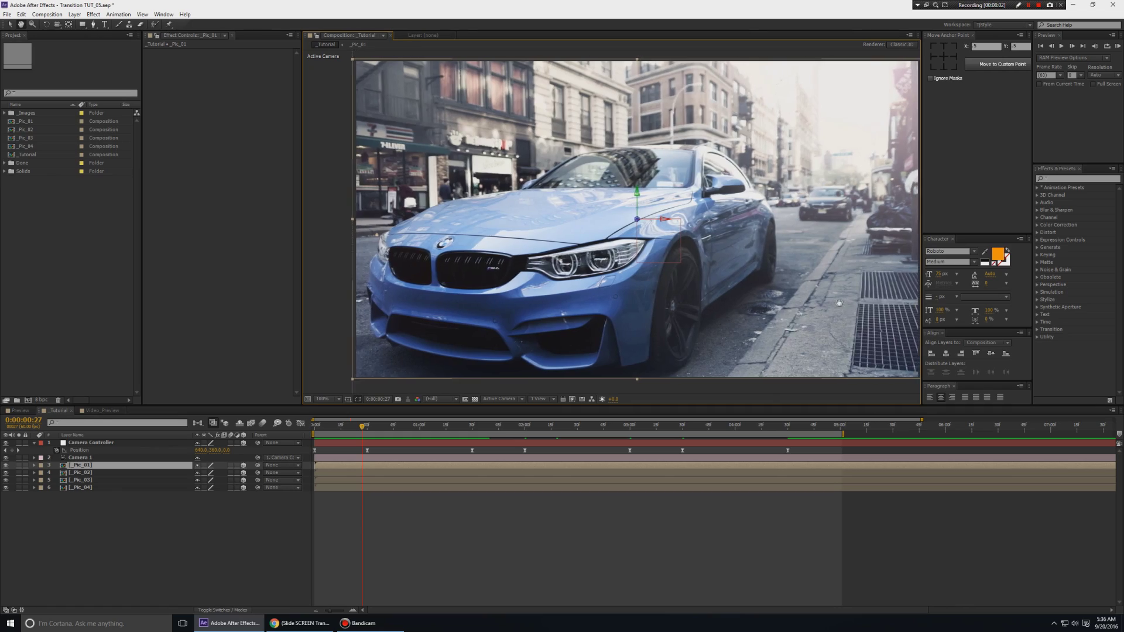
key(space)
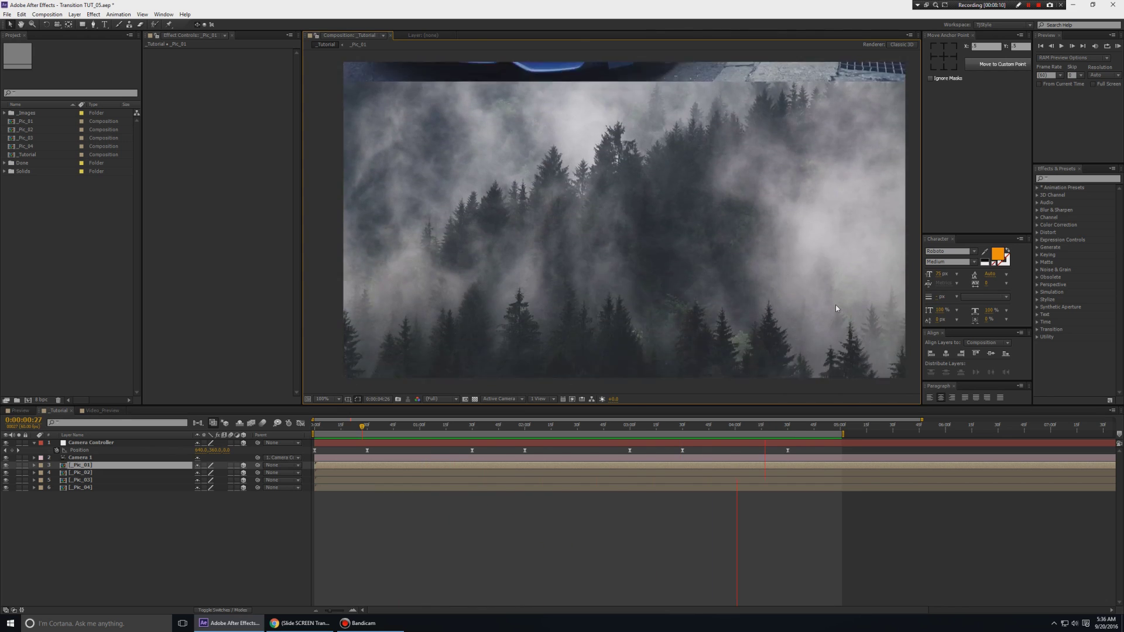
key(space)
key(space)
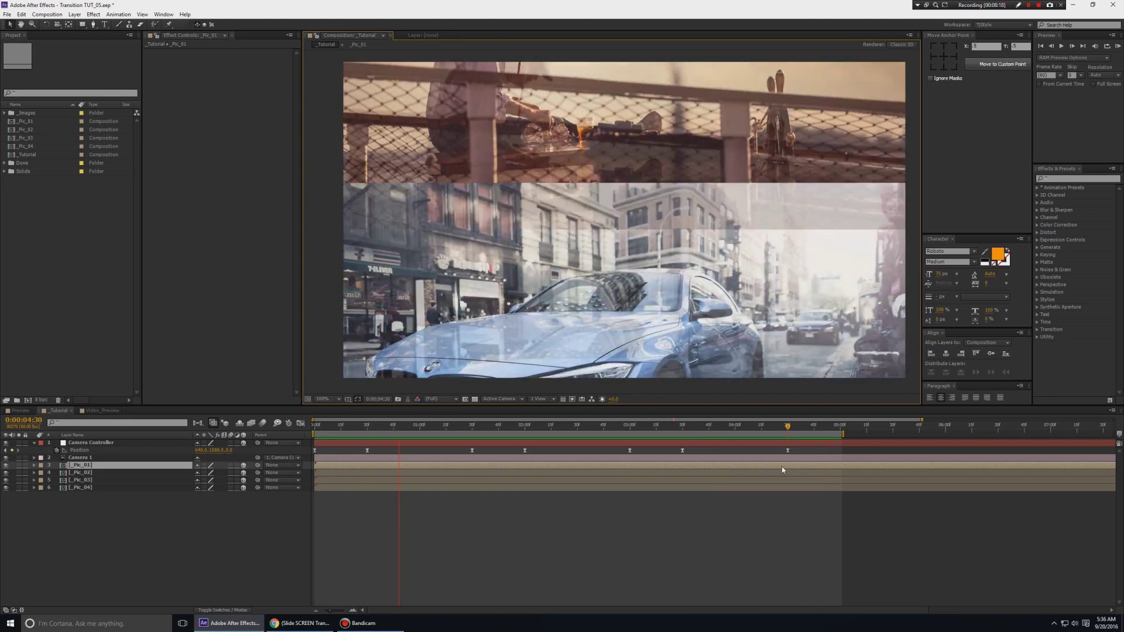
key(space)
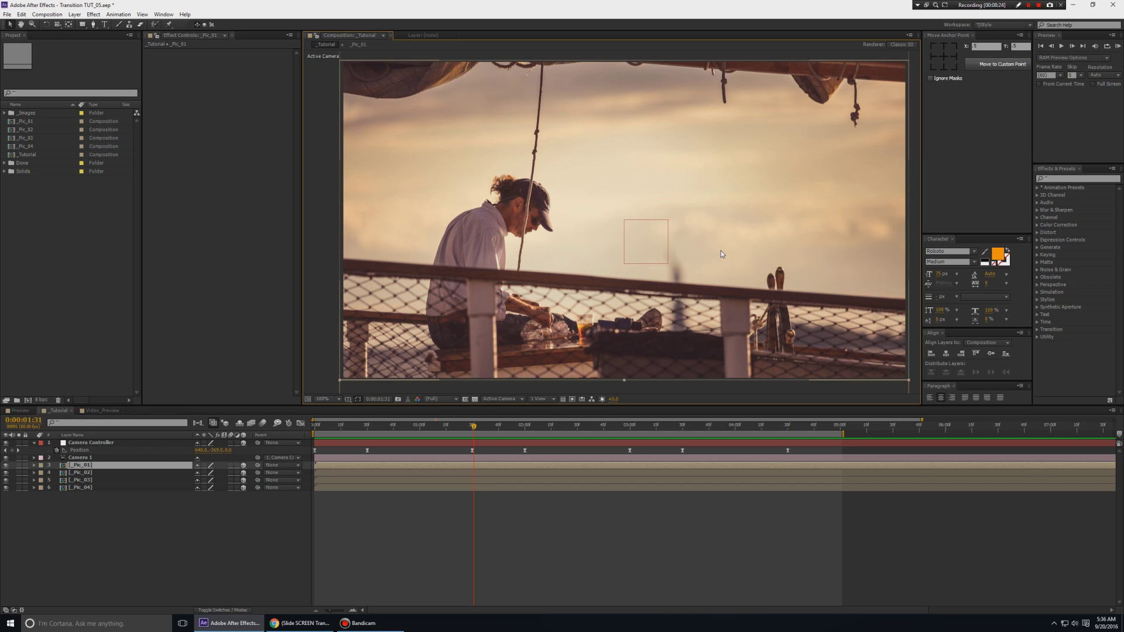
key(space)
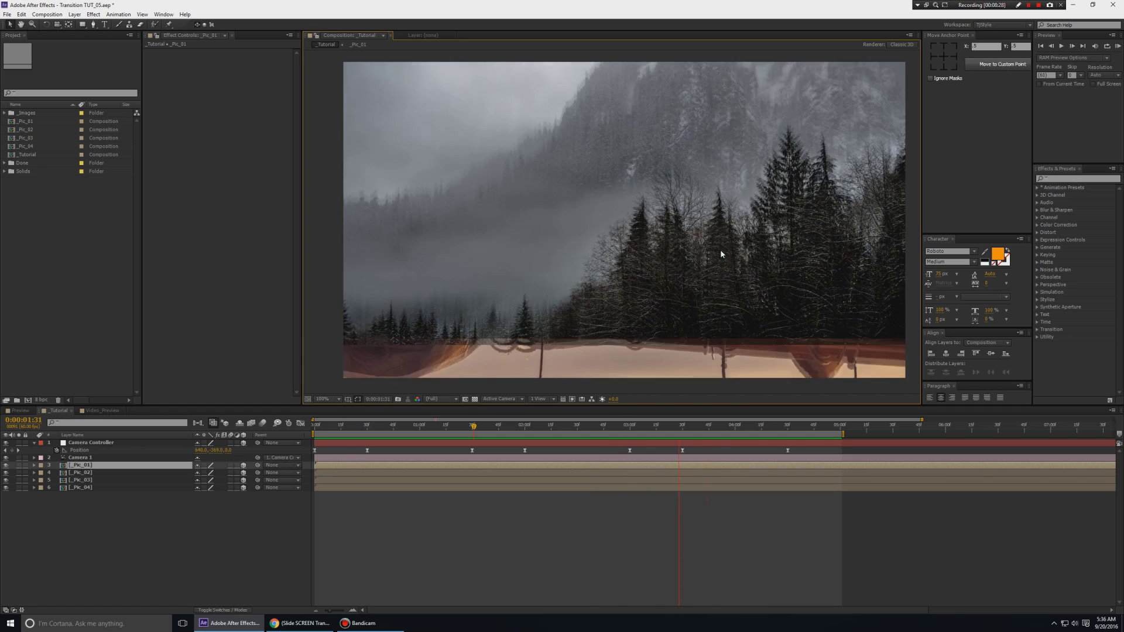
key(space)
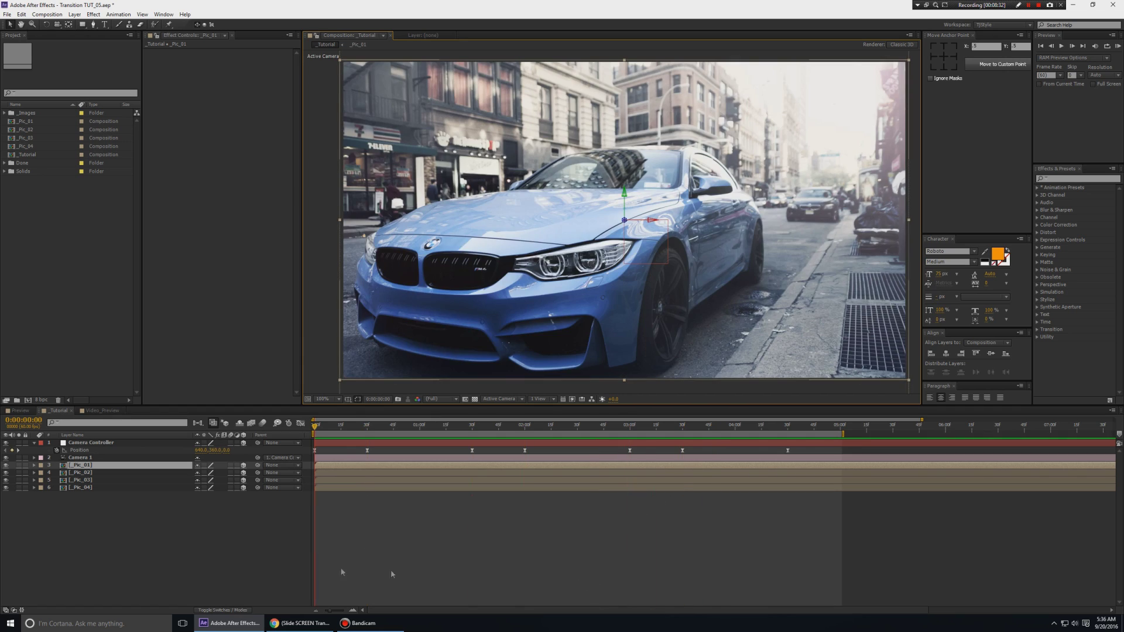
Add a new null object layer and rename it Extra Move
click(45, 546)
right_click(77, 544)
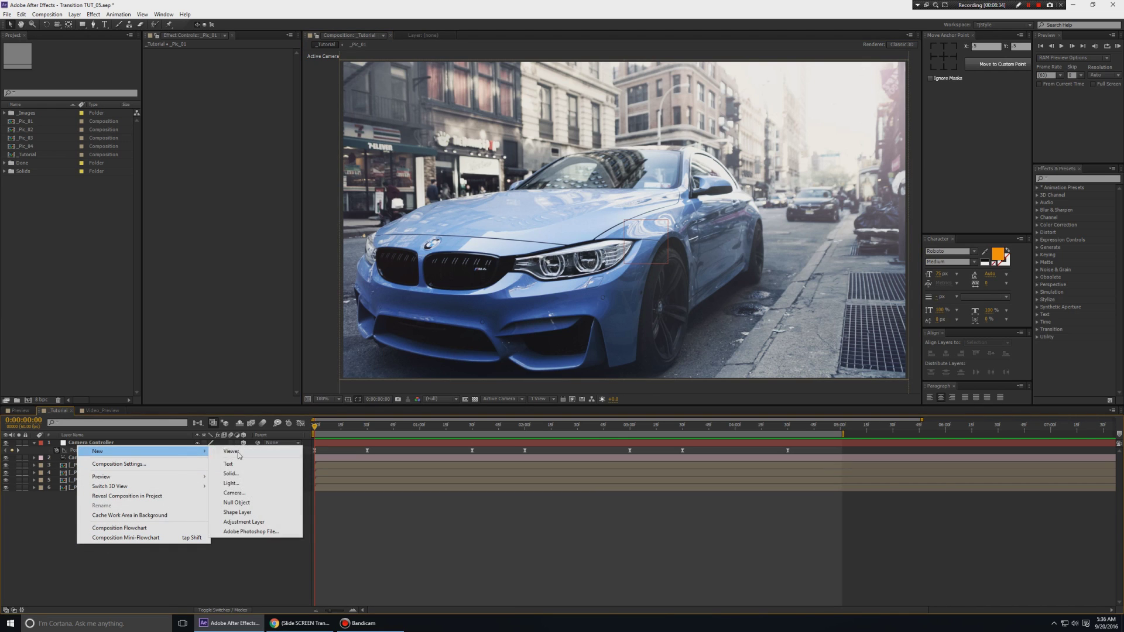
click(240, 503)
right_click(124, 447)
click(149, 443)
text(Extra Move)
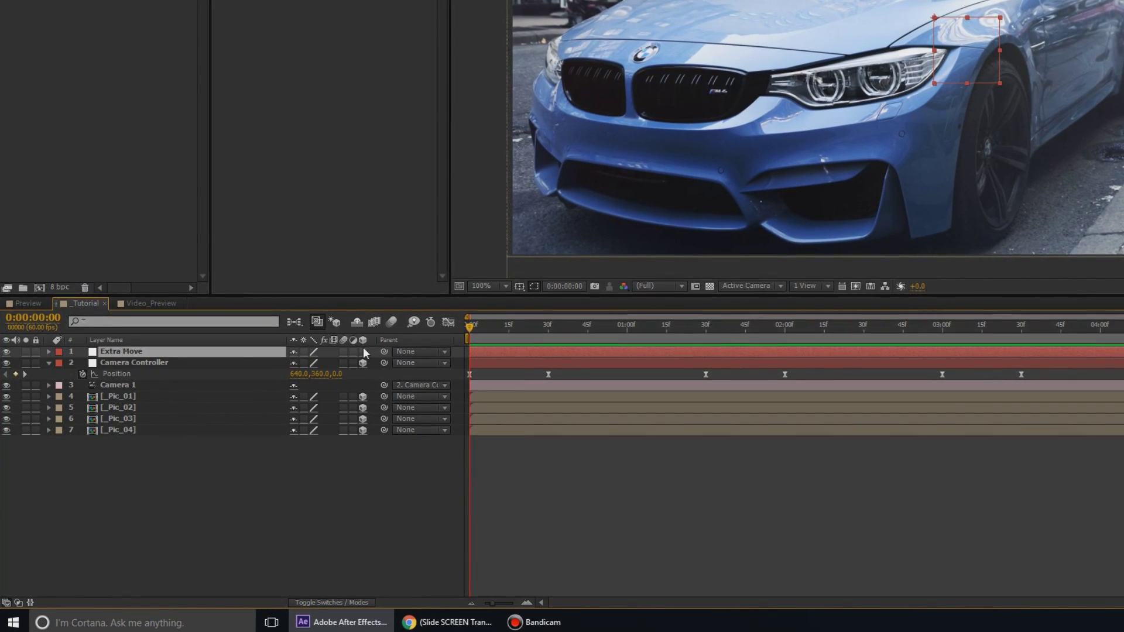
Make Extra Move a 3D layer and parent Camera Controller to it
click(363, 351)
click(132, 368)
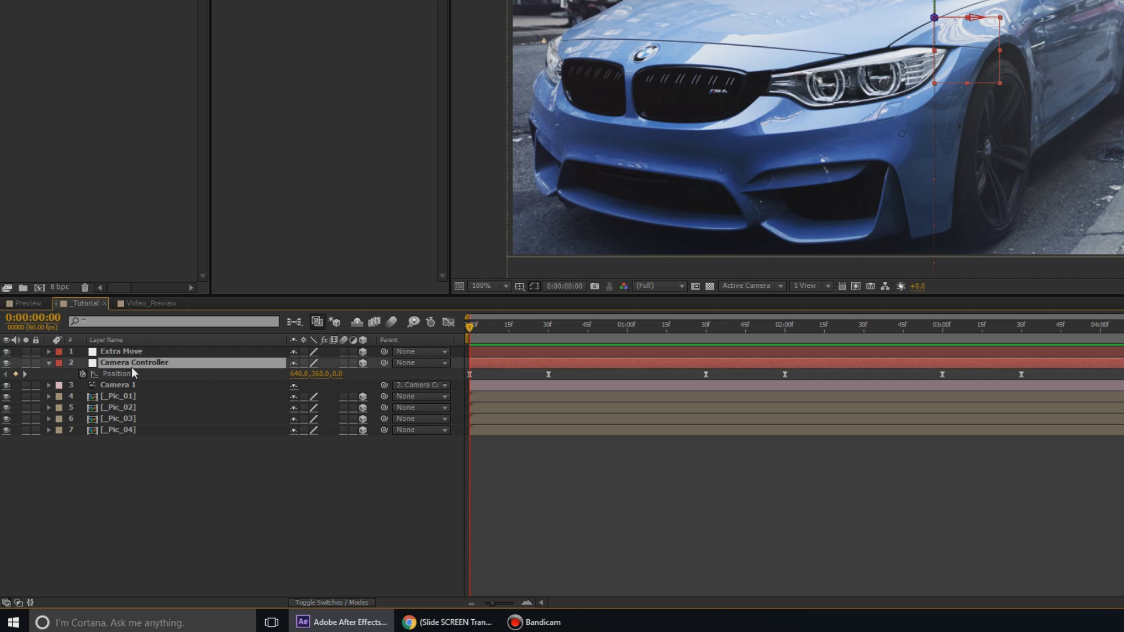
drag(384, 363, 110, 355)
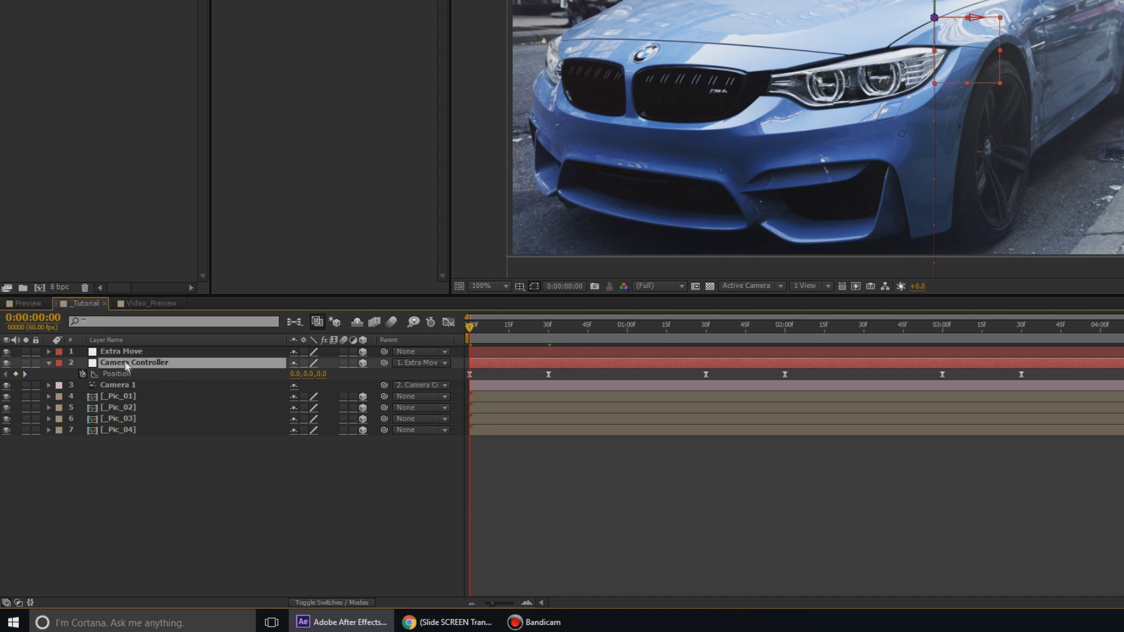
mouse_move(472, 332)
mouse_down()
mouse_move(538, 332)
mouse_move(451, 343)
mouse_up()
Reveal Extra Move's Position and push its Z depth forward
key(ctrl+Up)
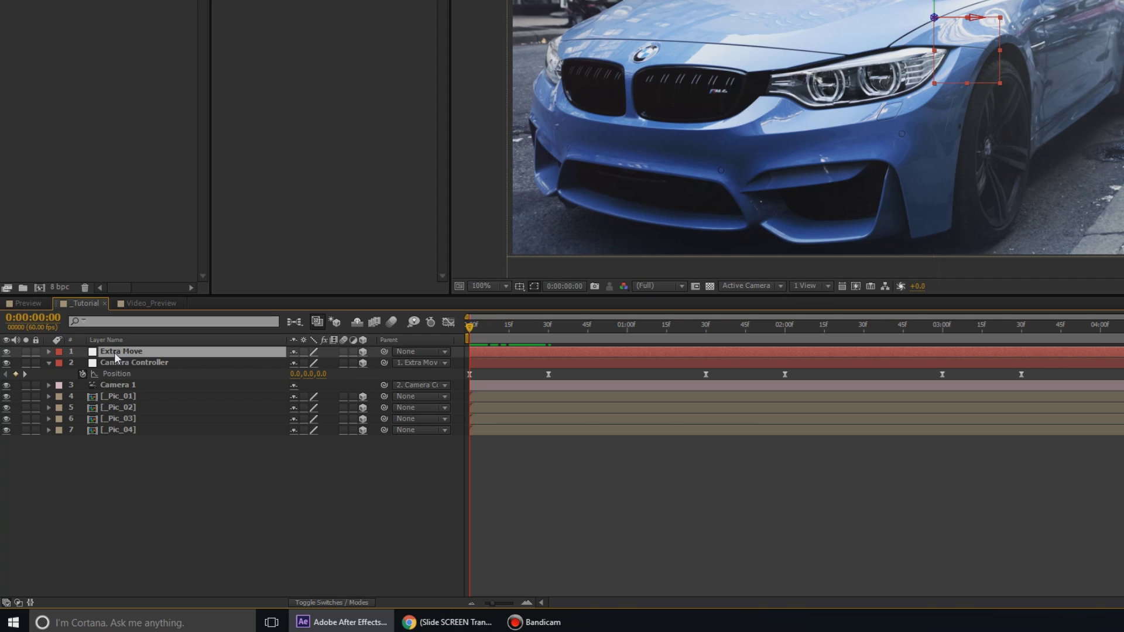
key(p)
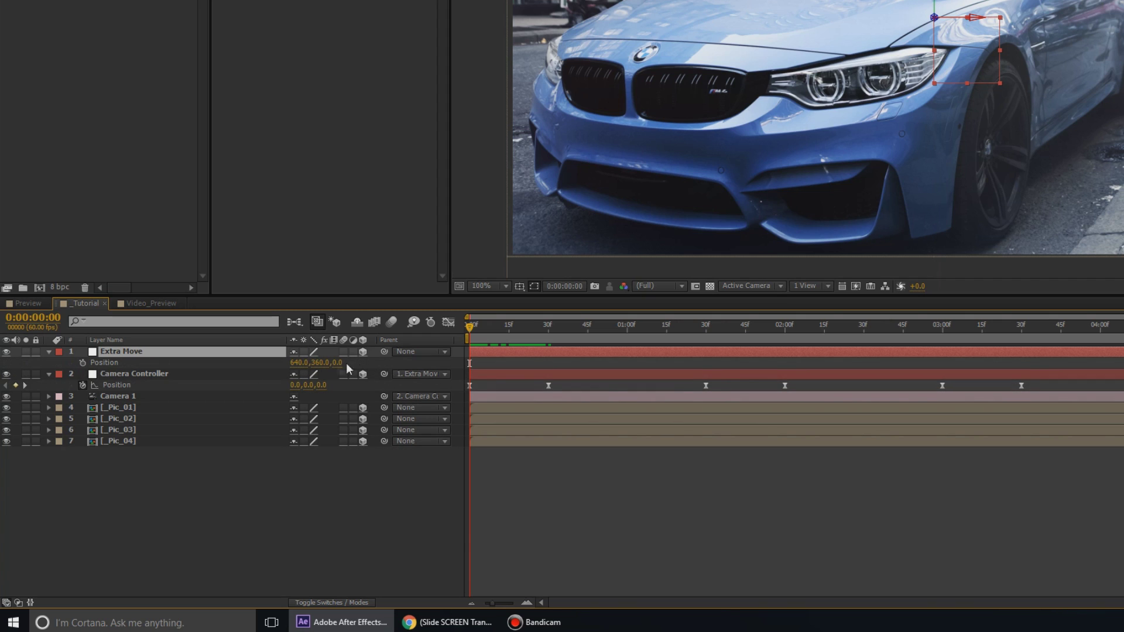
drag(337, 363, 380, 362)
click(339, 363)
key(Return)
key(s)
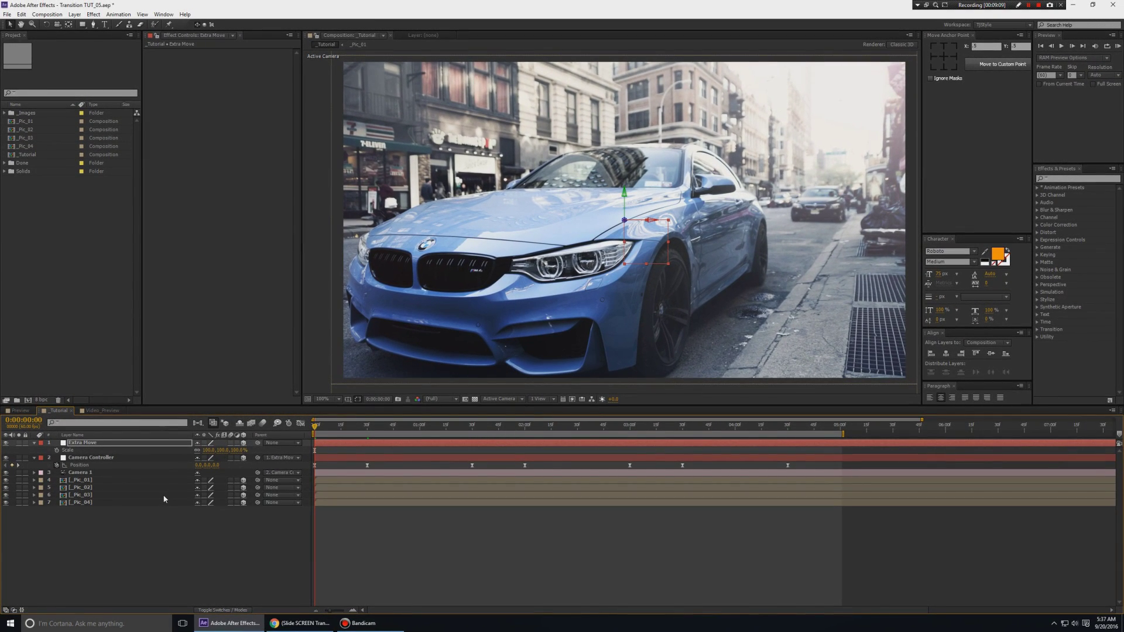
key(p)
drag(227, 451, 255, 457)
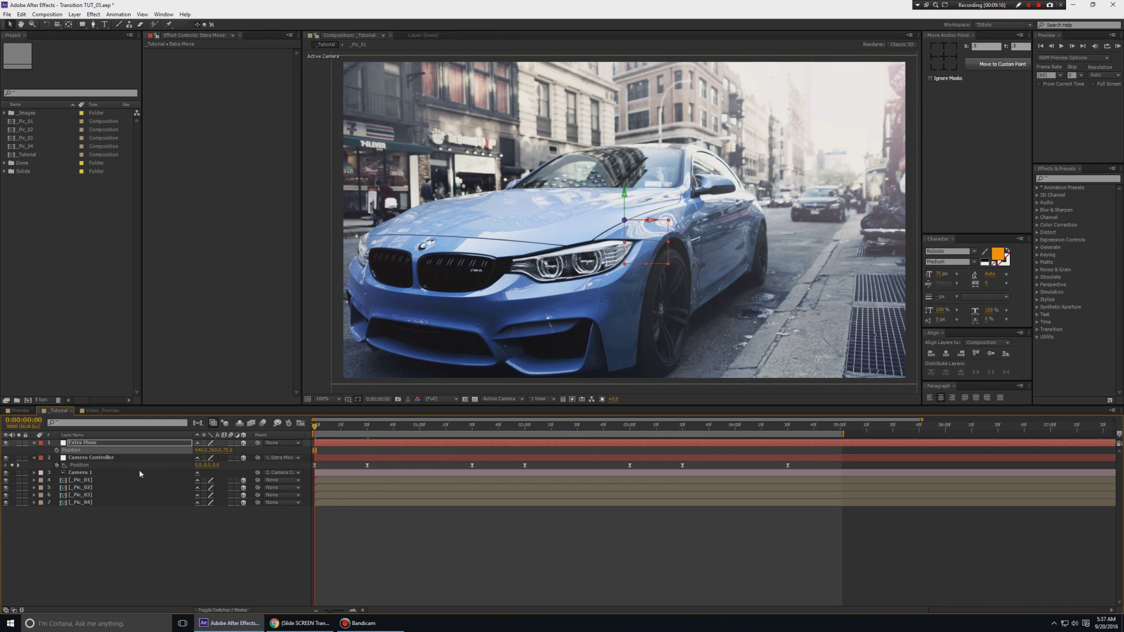
Keyframe Extra Move's Position at 0:00, shift it at one second, and preview
click(58, 451)
drag(323, 428, 421, 433)
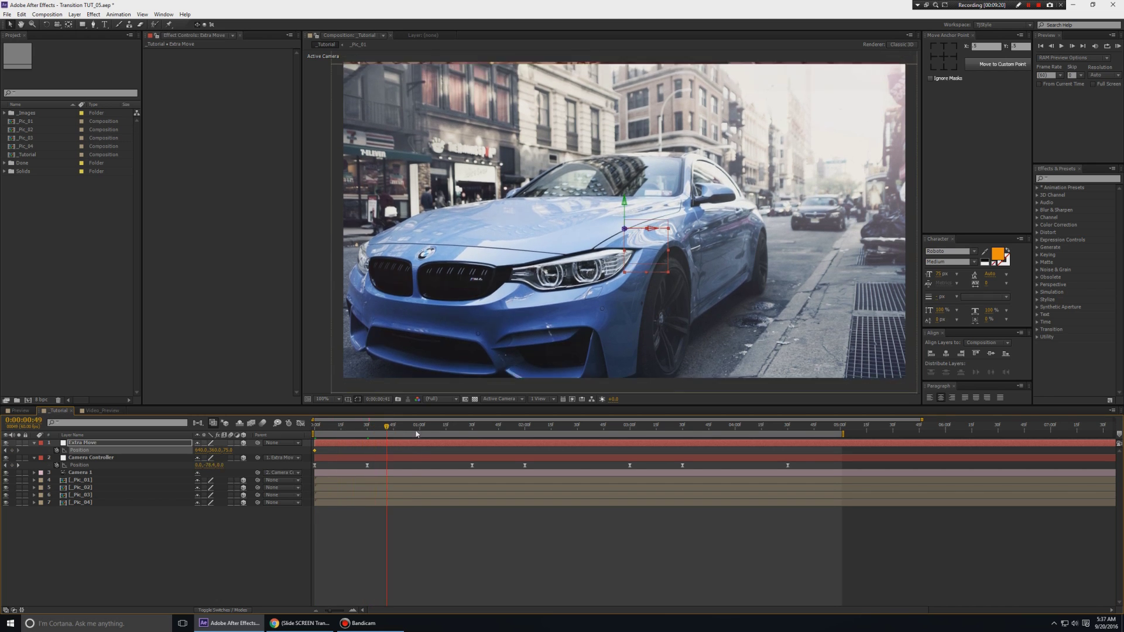
mouse_move(422, 433)
mouse_down()
mouse_move(330, 438)
mouse_move(420, 432)
mouse_up()
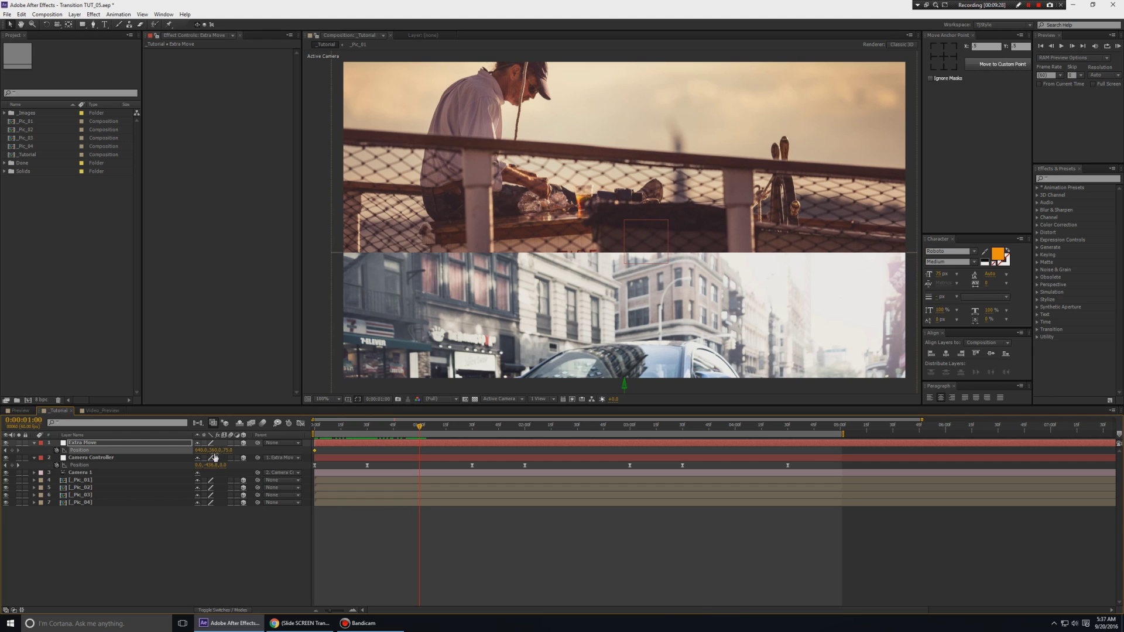
drag(224, 450, 227, 451)
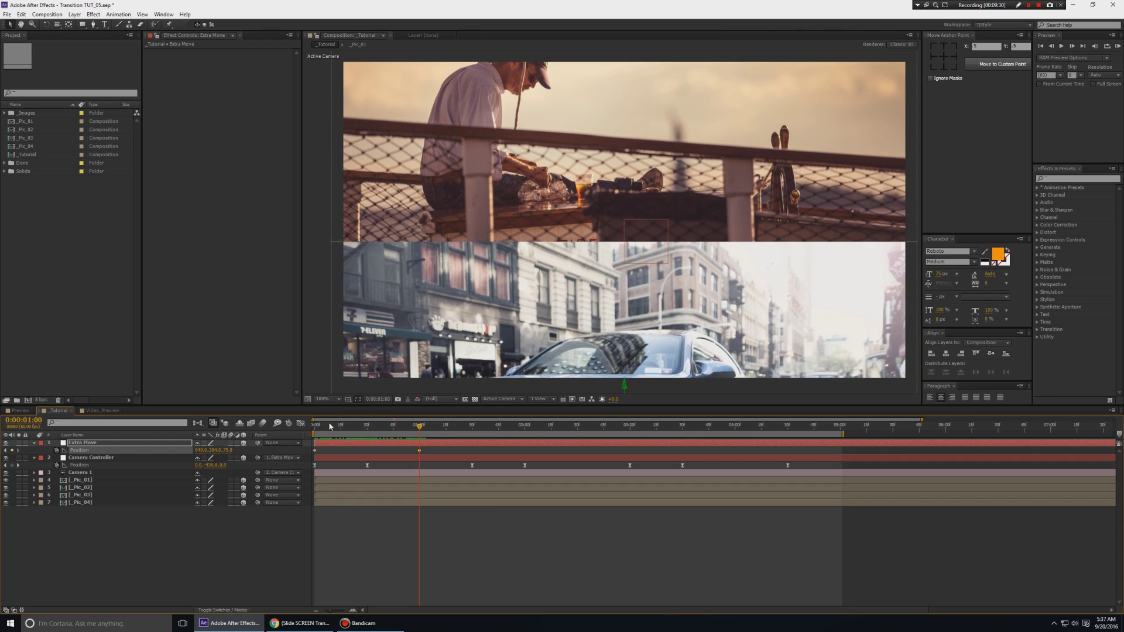
click(330, 426)
key(space)
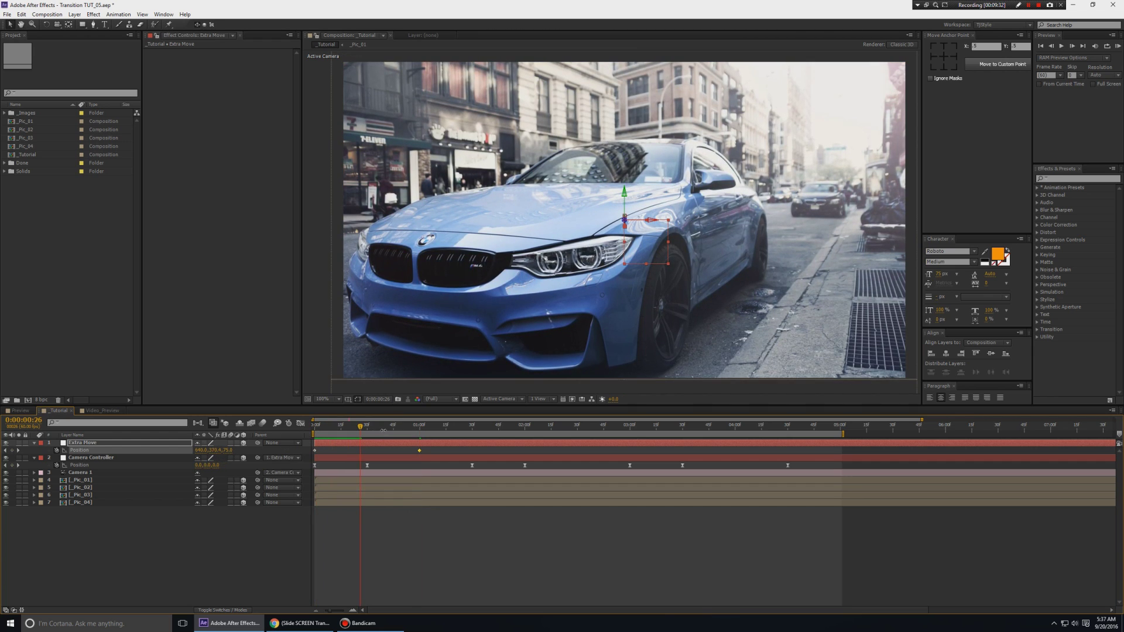
key(space)
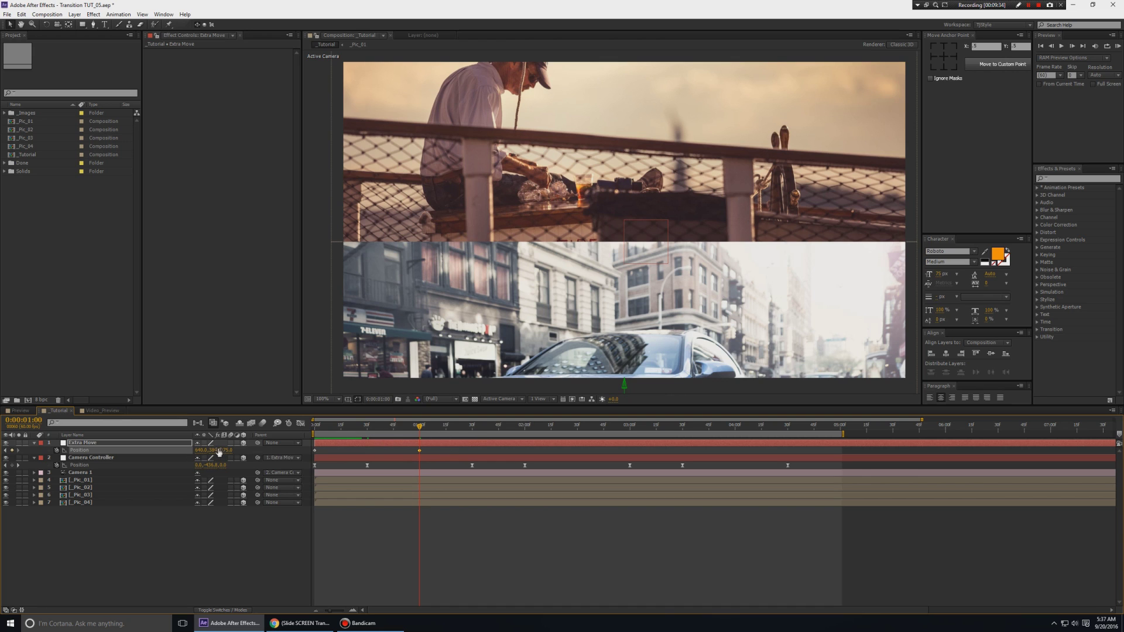
Tweak Extra Move's position, pan the viewer, and preview from frame 0
drag(218, 452, 176, 452)
scroll(489, 287, down, 2)
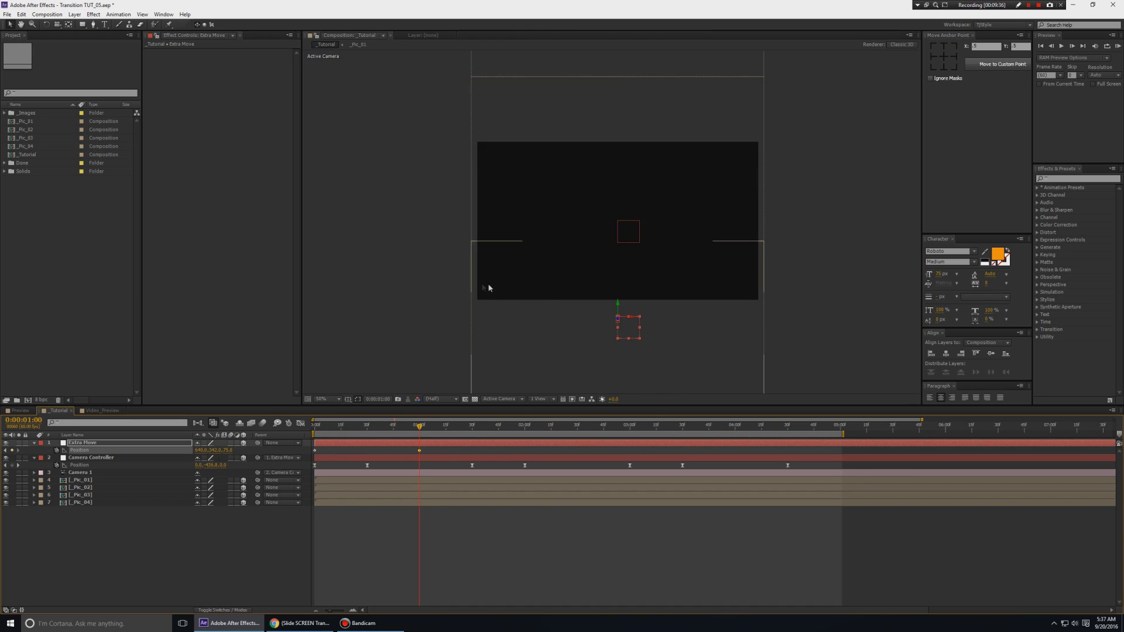
scroll(602, 219, up, 2)
scroll(653, 208, up, 2)
drag(660, 179, 681, 203)
scroll(768, 183, up, 2)
scroll(736, 233, up, 4)
drag(798, 256, 671, 184)
scroll(684, 248, down, 3)
scroll(677, 234, down, 2)
scroll(527, 237, down, 2)
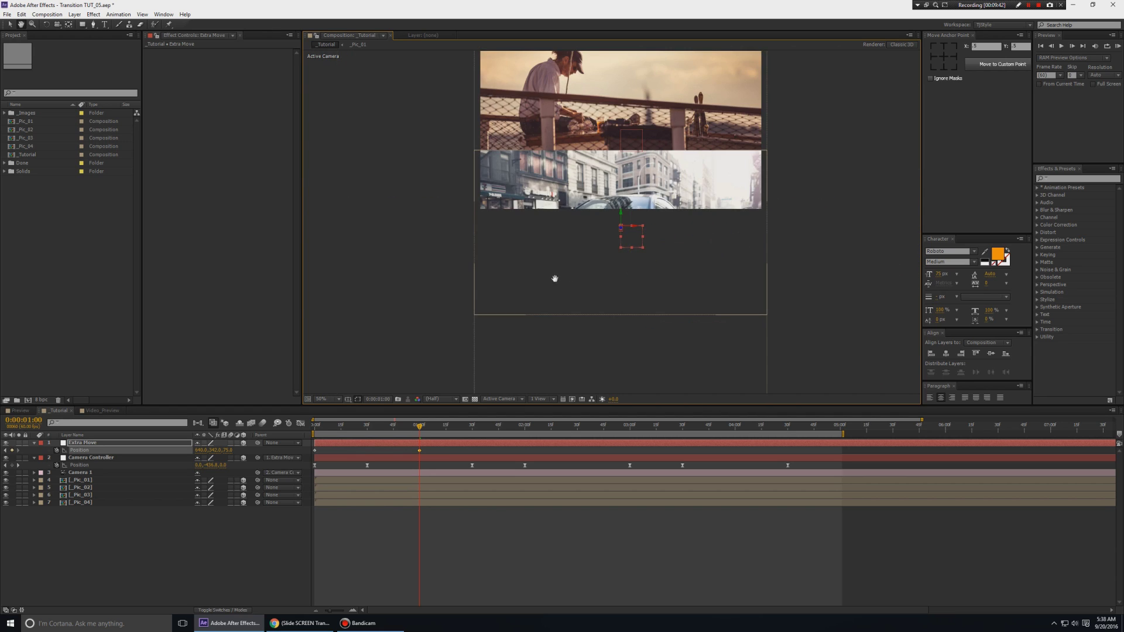
scroll(555, 275, down, 1)
scroll(527, 245, up, 2)
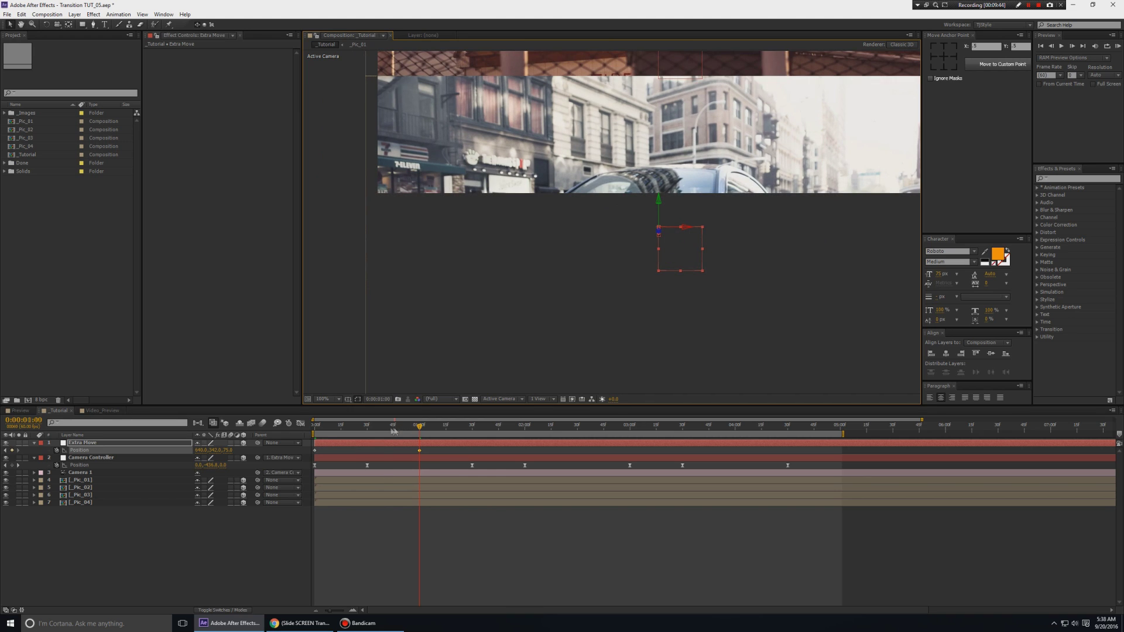
key(Home)
key(space)
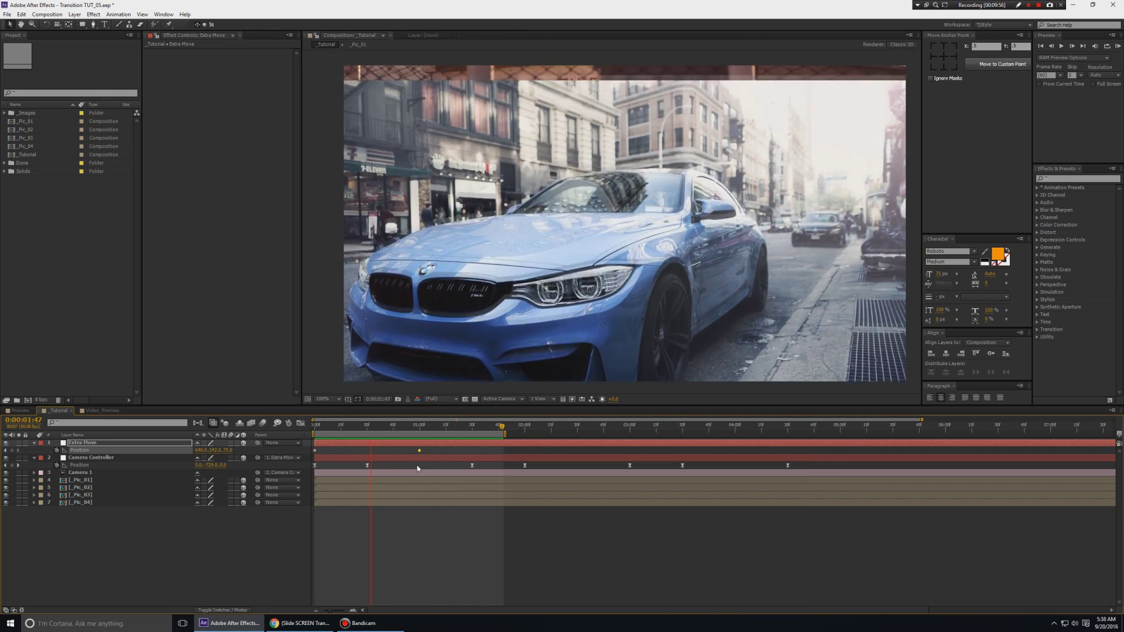
Stop playback and nudge Extra Move's Position at its one-second keyframe
key(space)
key(j)
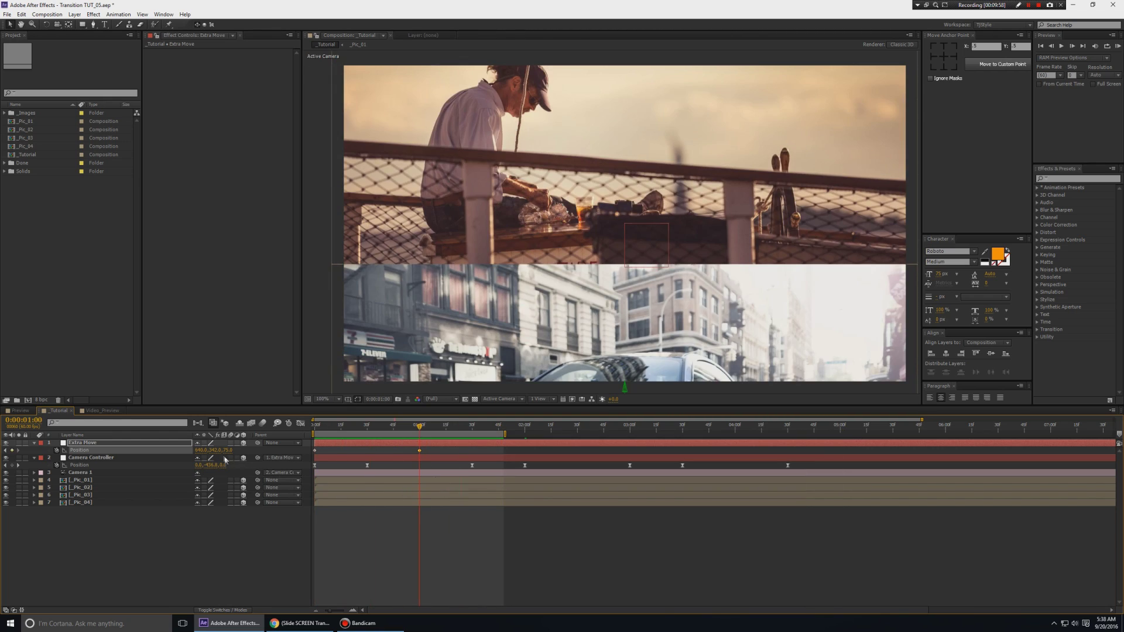
drag(215, 456, 208, 457)
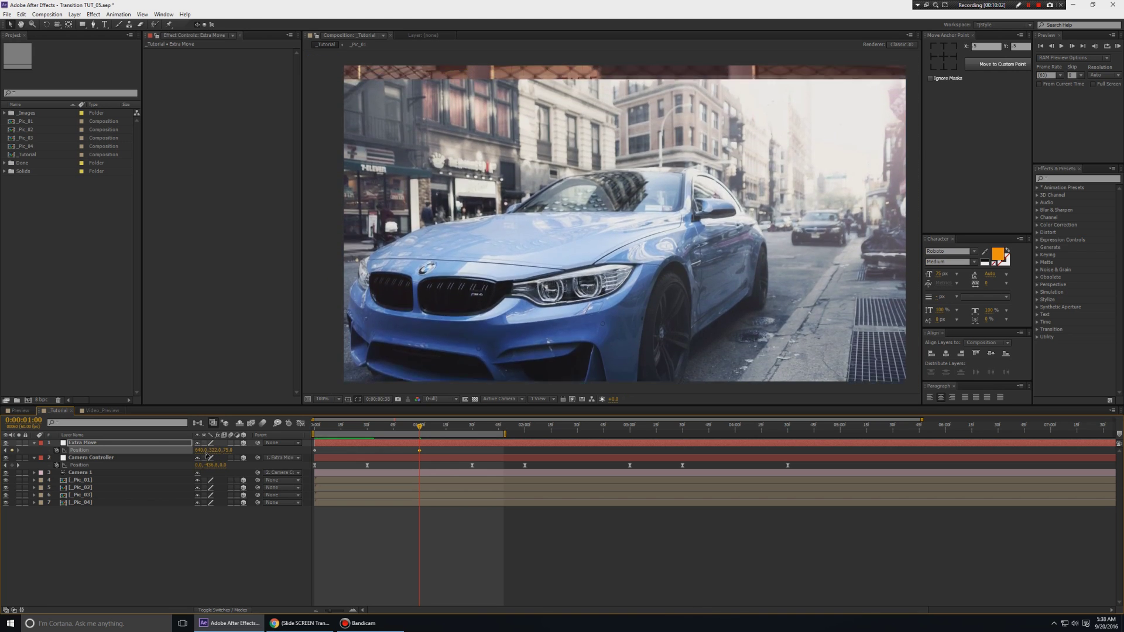
drag(418, 431, 365, 431)
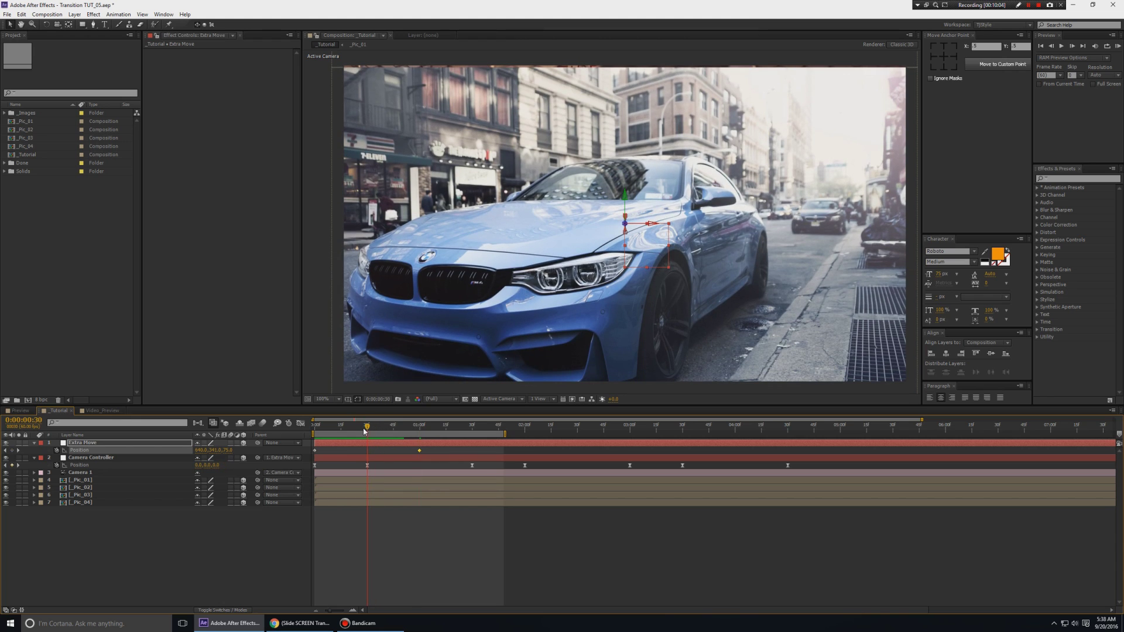
key(grave)
scroll(515, 346, up, 1)
scroll(516, 347, up, 1)
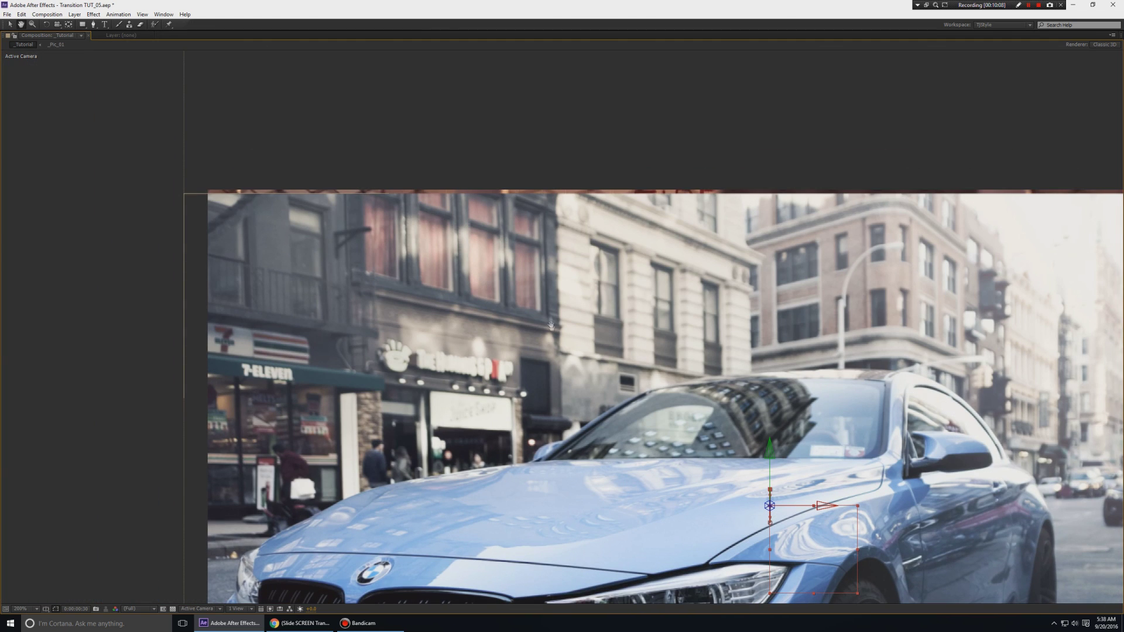
Move the Extra Move keyframe earlier to 0:00:00:30 and return to frame 0
key(v)
key(grave)
scroll(363, 203, down, 1)
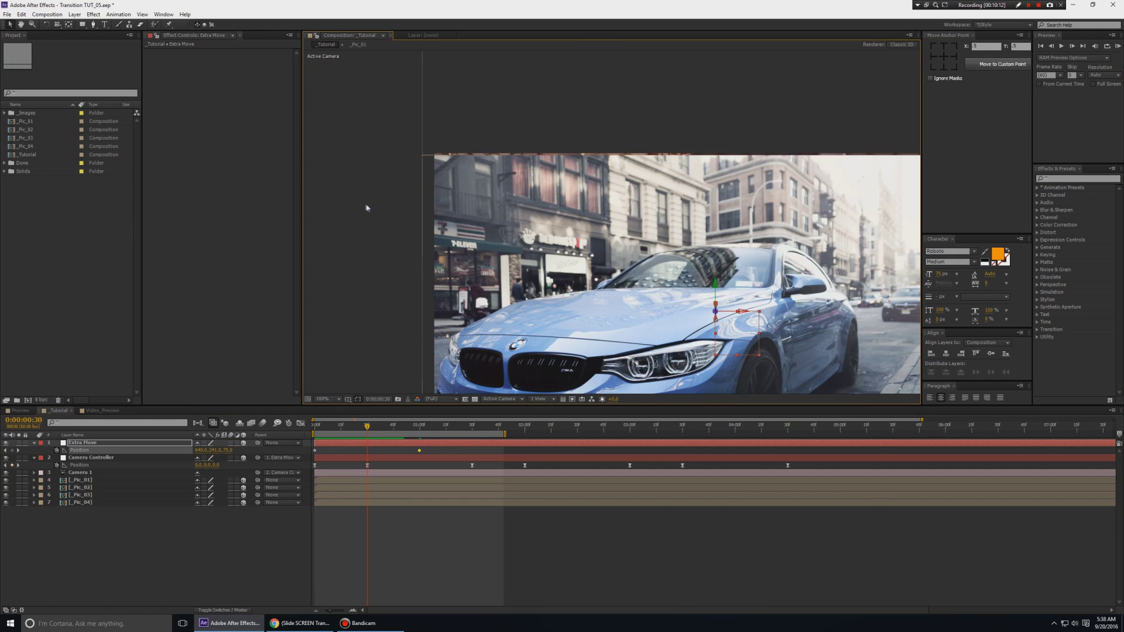
scroll(367, 204, down, 1)
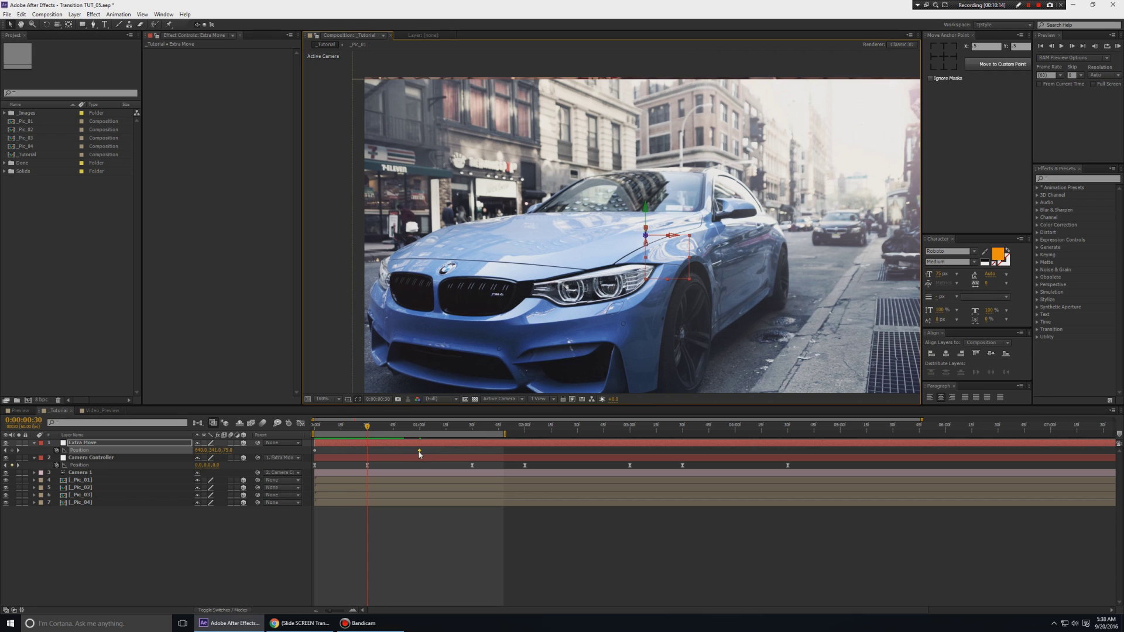
drag(419, 454, 364, 451)
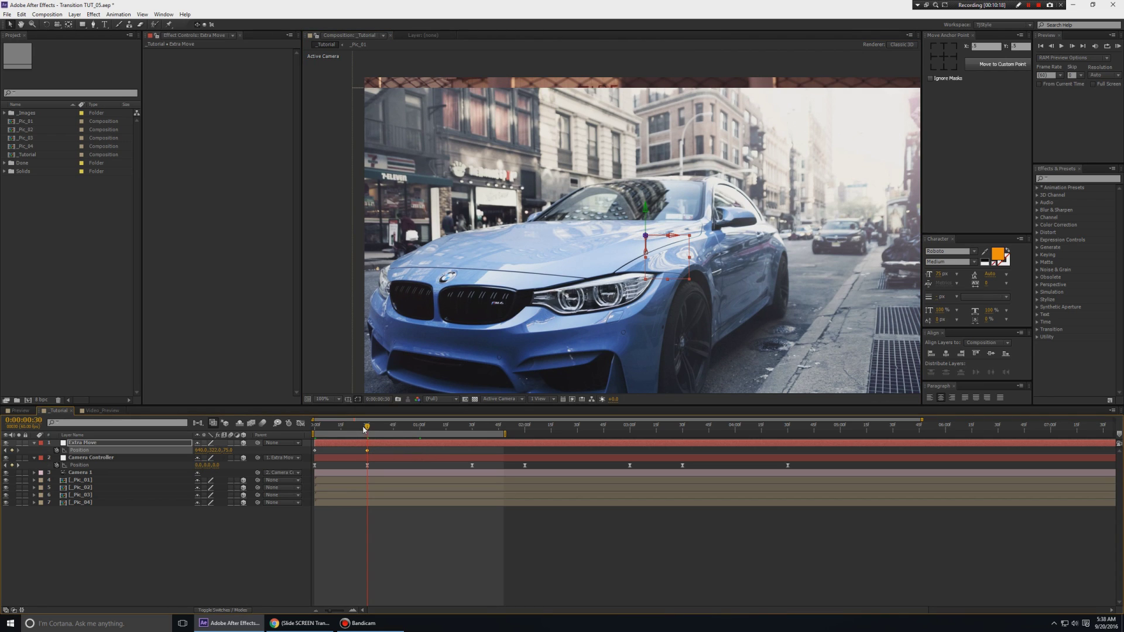
drag(363, 429, 303, 433)
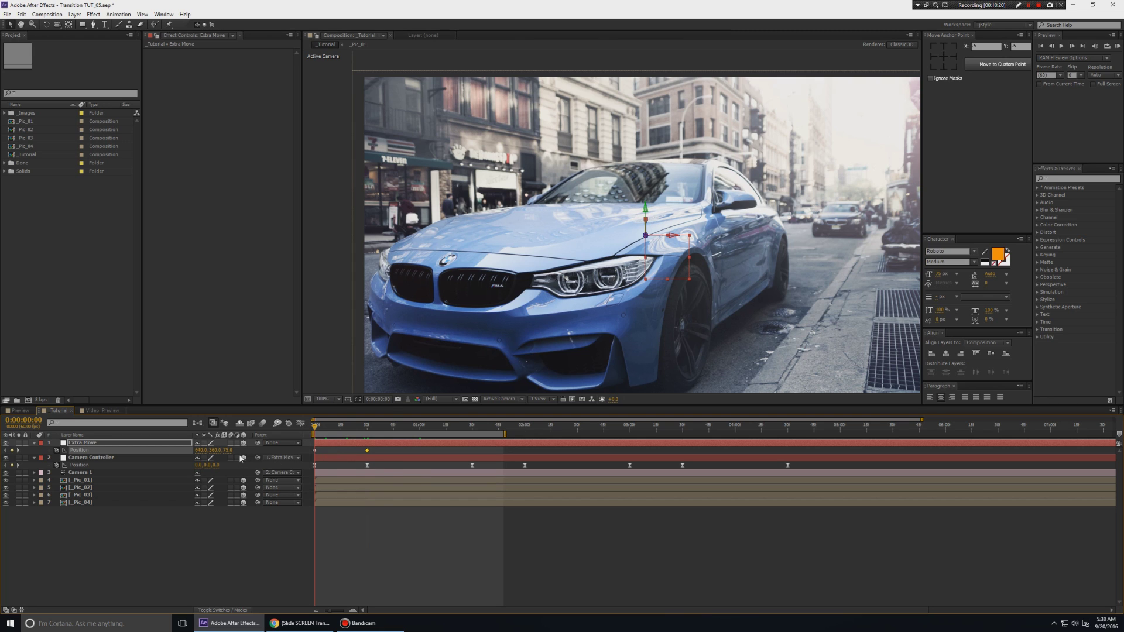
Adjust Extra Move's vertical position at 30 frames
key(shift+slash)
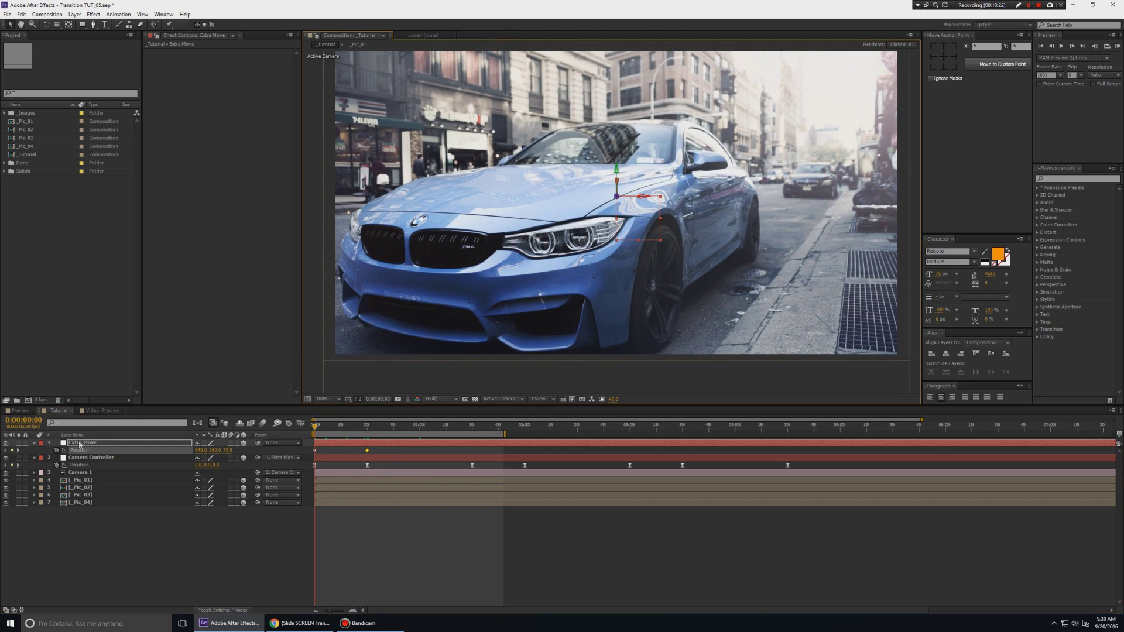
click(58, 452)
mouse_move(317, 434)
mouse_down()
mouse_move(371, 435)
mouse_move(367, 451)
mouse_up()
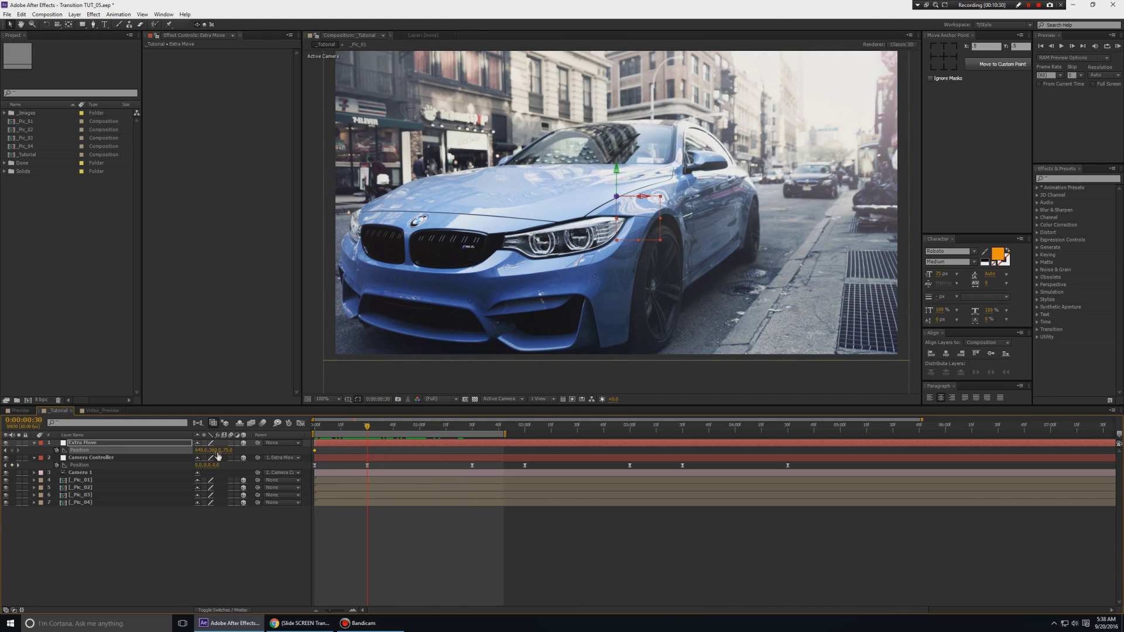
drag(216, 451, 232, 449)
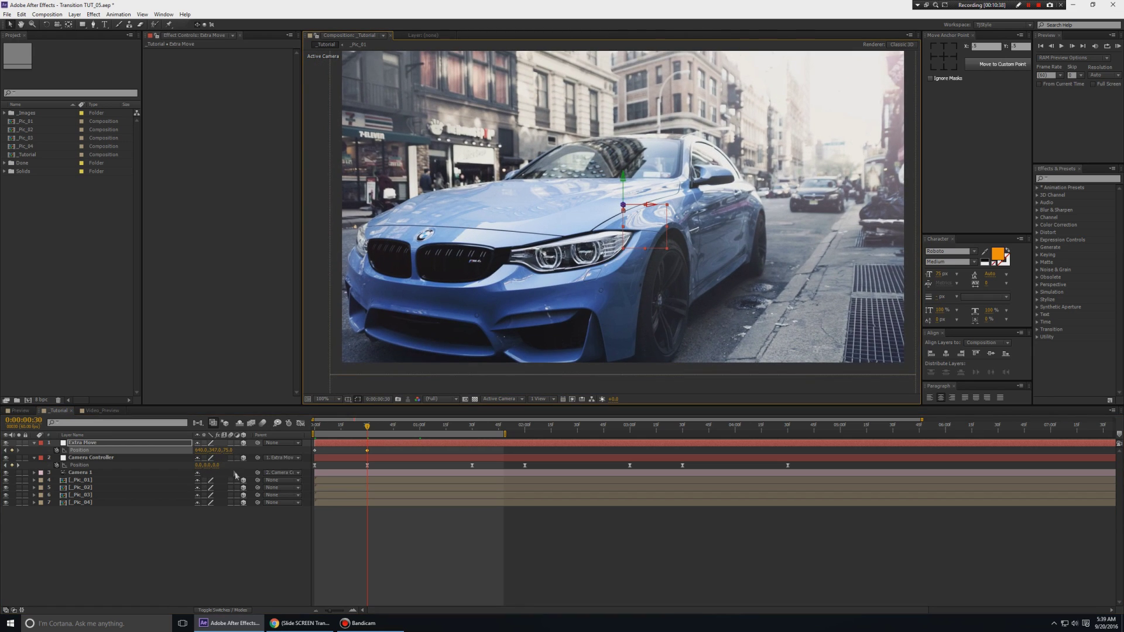
Clear Extra Move's Position animation, reset its depth, and re-key a push from frame 0 to 30
key(Home)
click(56, 450)
click(231, 452)
key(Return)
key(grave)
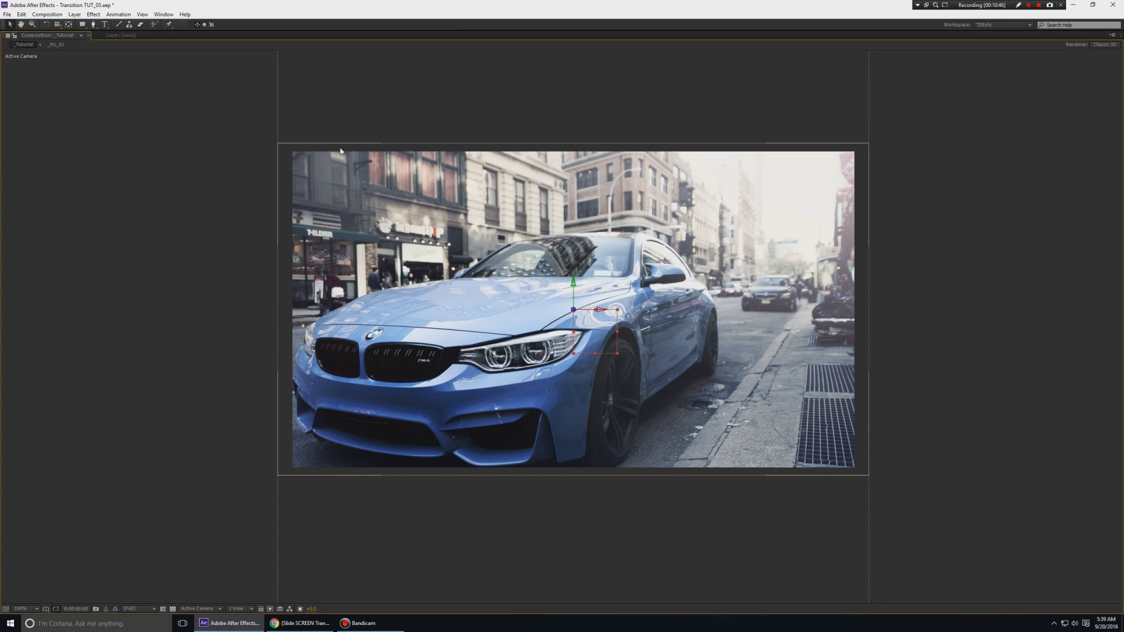
key(grave)
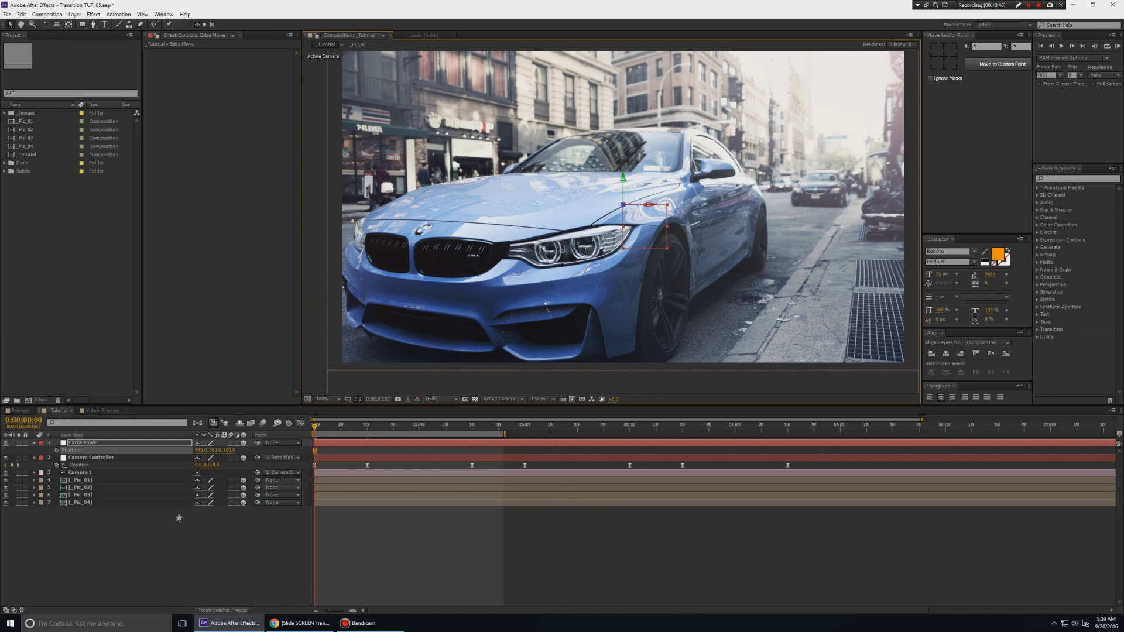
drag(211, 450, 175, 450)
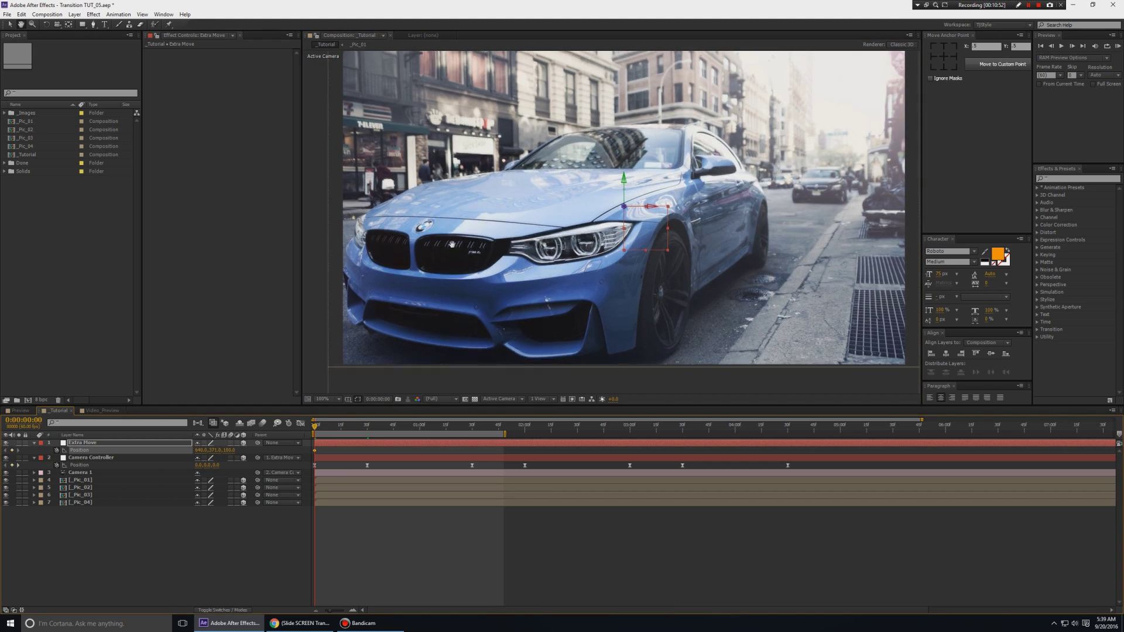
scroll(416, 190, up, 3)
key(k)
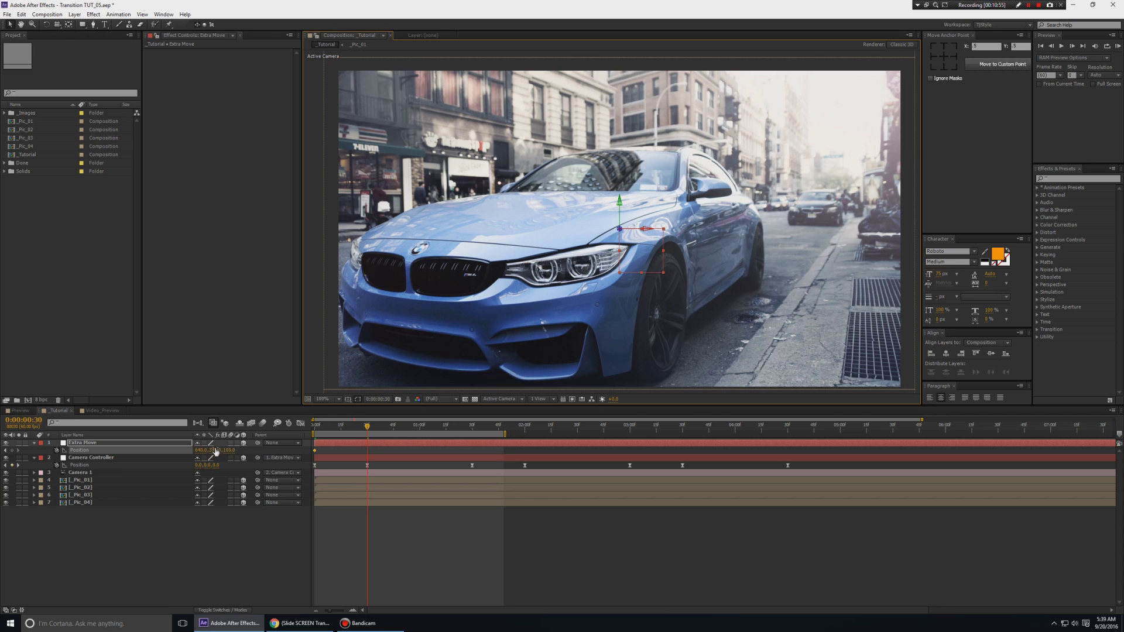
drag(215, 452, 203, 451)
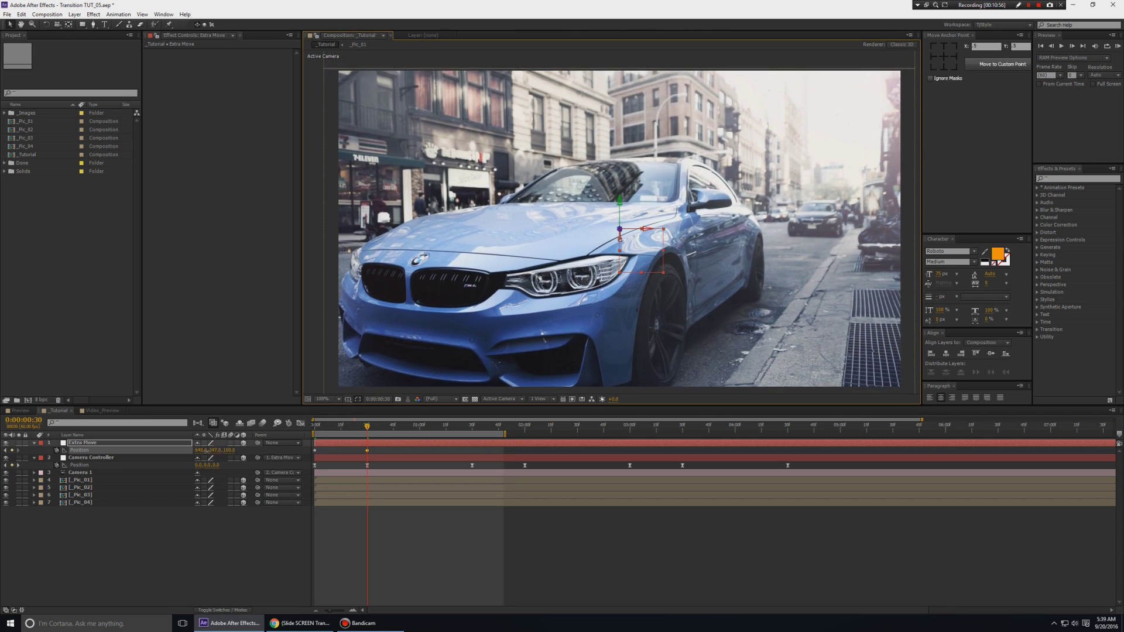
End the work area at 30 frames, preview, then extend the work area and replay
click(296, 528)
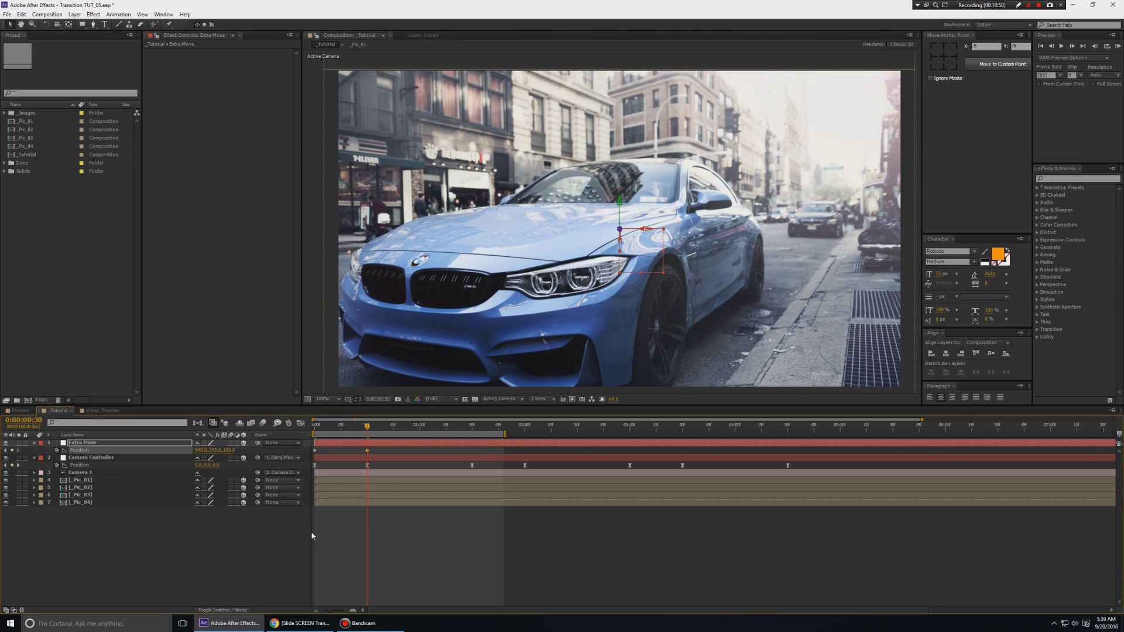
key(n)
key(space)
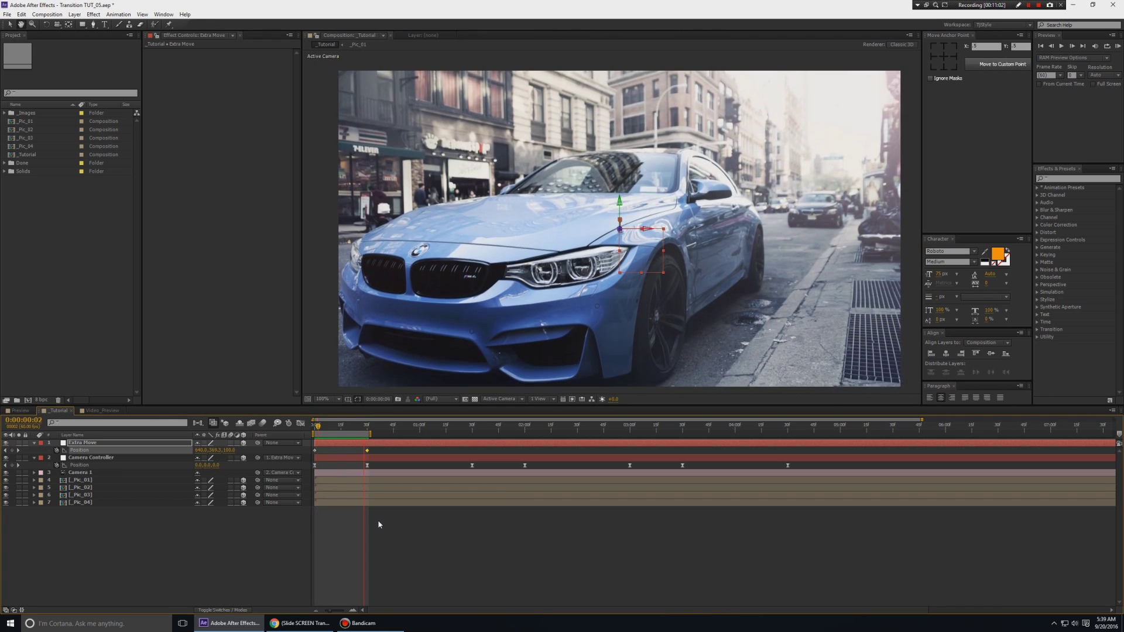
key(space)
drag(369, 434, 491, 434)
key(space)
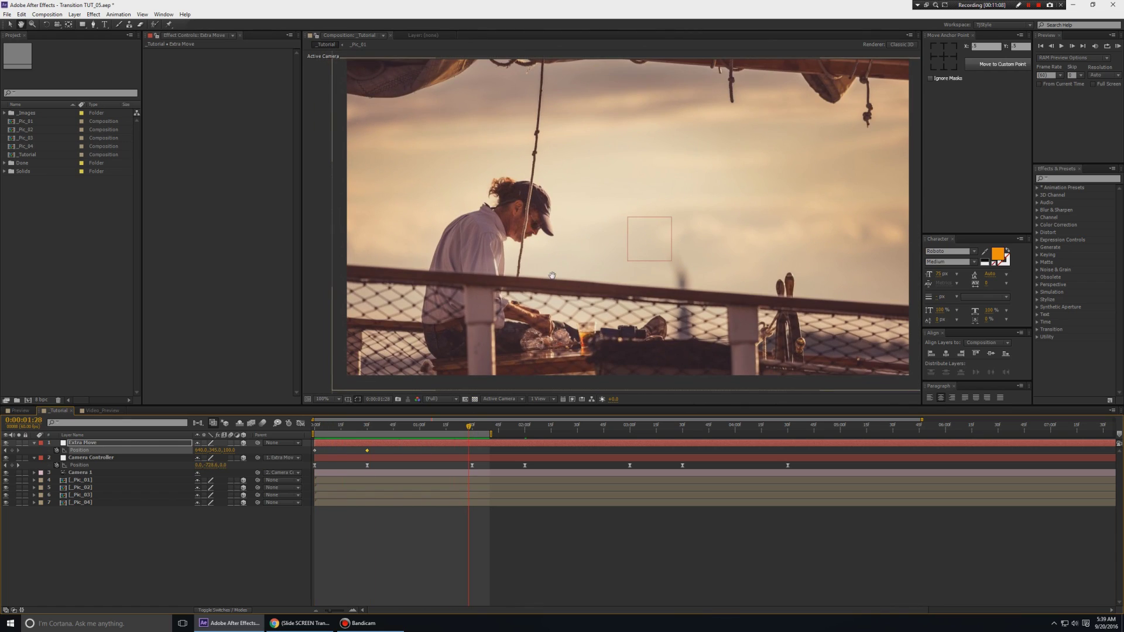
Key Extra Move's Position slightly upward at 0:00:01:30, the end of the boat hold
key(grave)
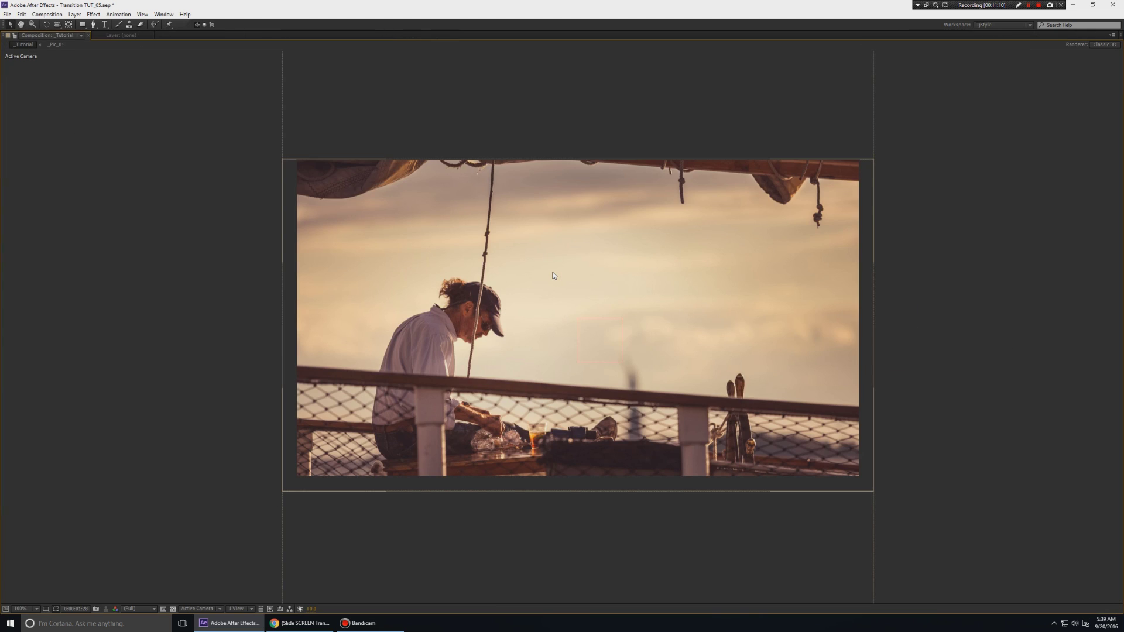
scroll(583, 274, up, 2)
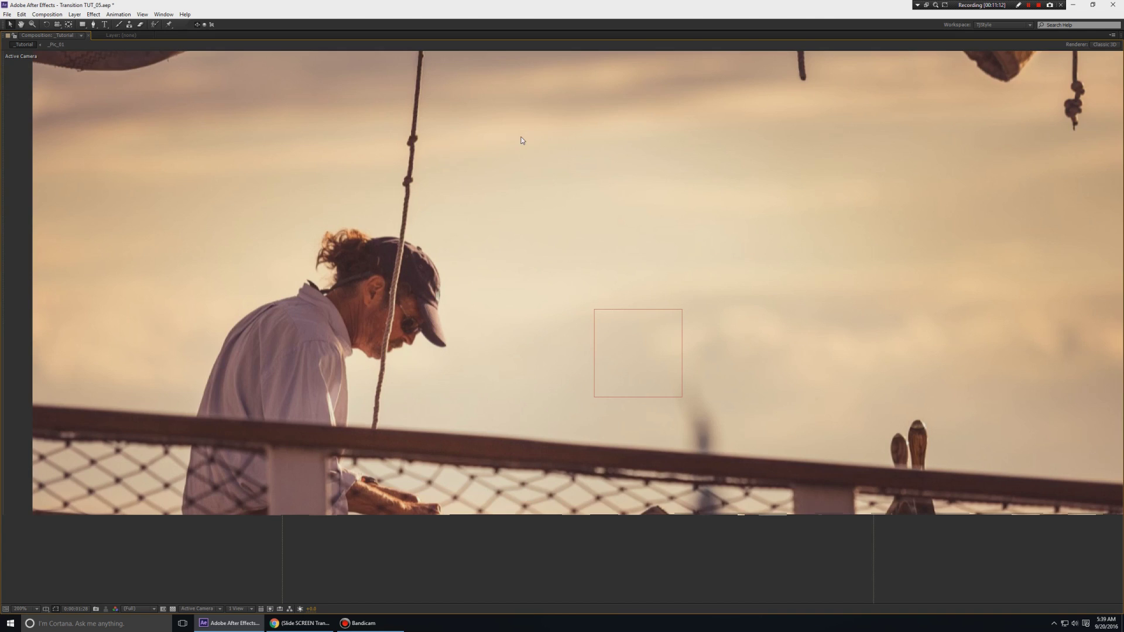
scroll(594, 290, up, 2)
scroll(606, 315, up, 2)
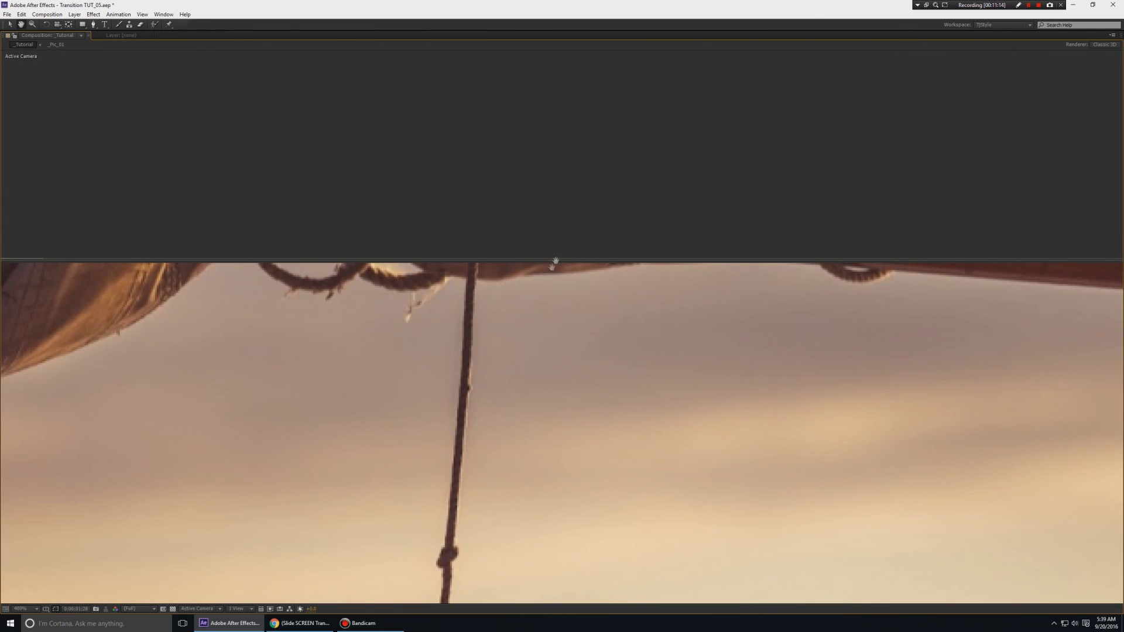
scroll(557, 263, down, 2)
scroll(543, 325, down, 2)
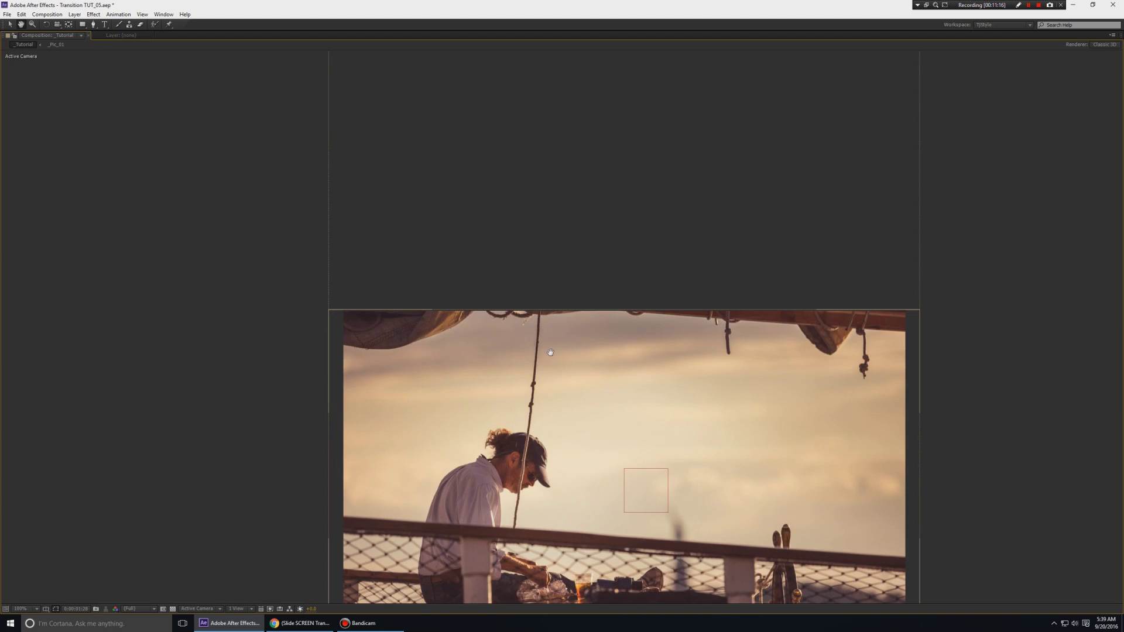
scroll(509, 153, down, 2)
key(grave)
drag(505, 148, 486, 156)
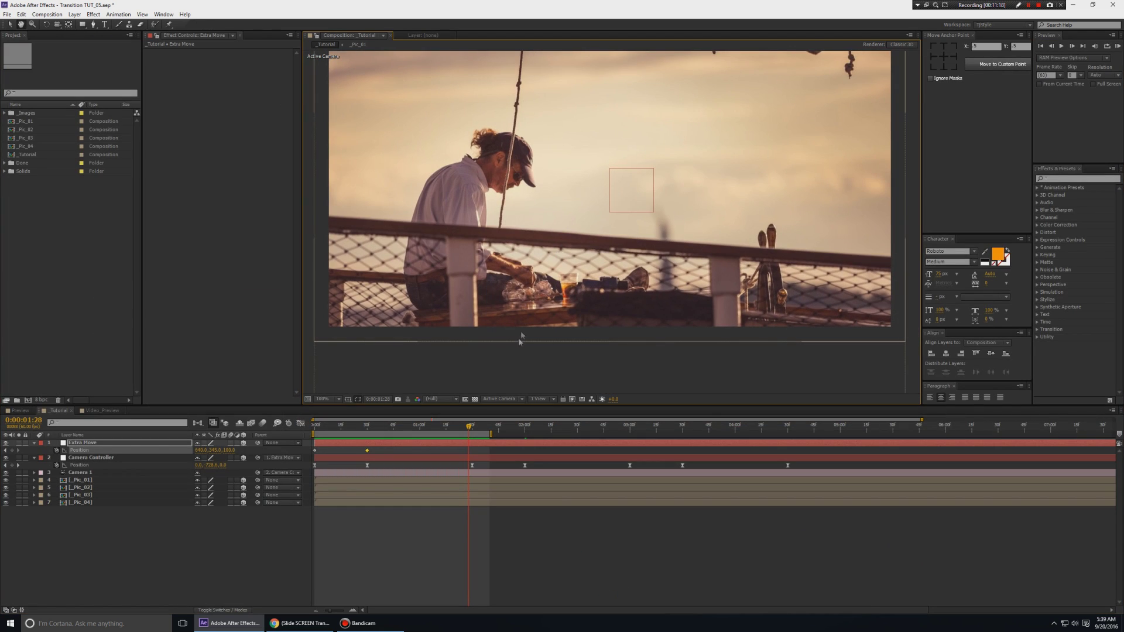
scroll(522, 333, up, 1)
scroll(540, 325, up, 1)
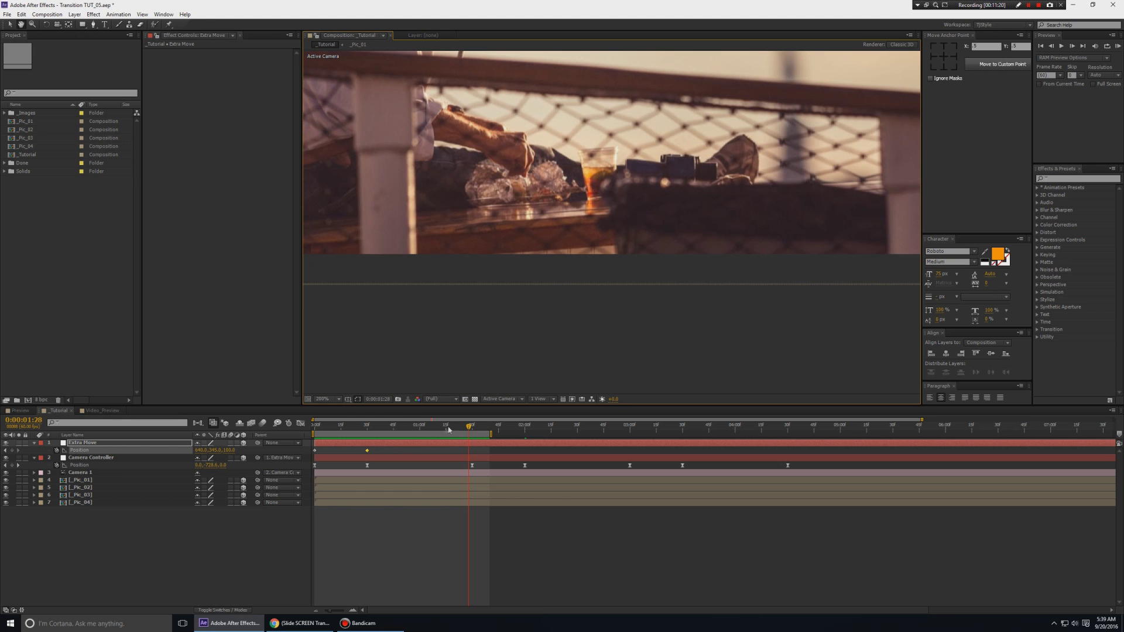
key(shift+Page_Down)
drag(220, 455, 229, 453)
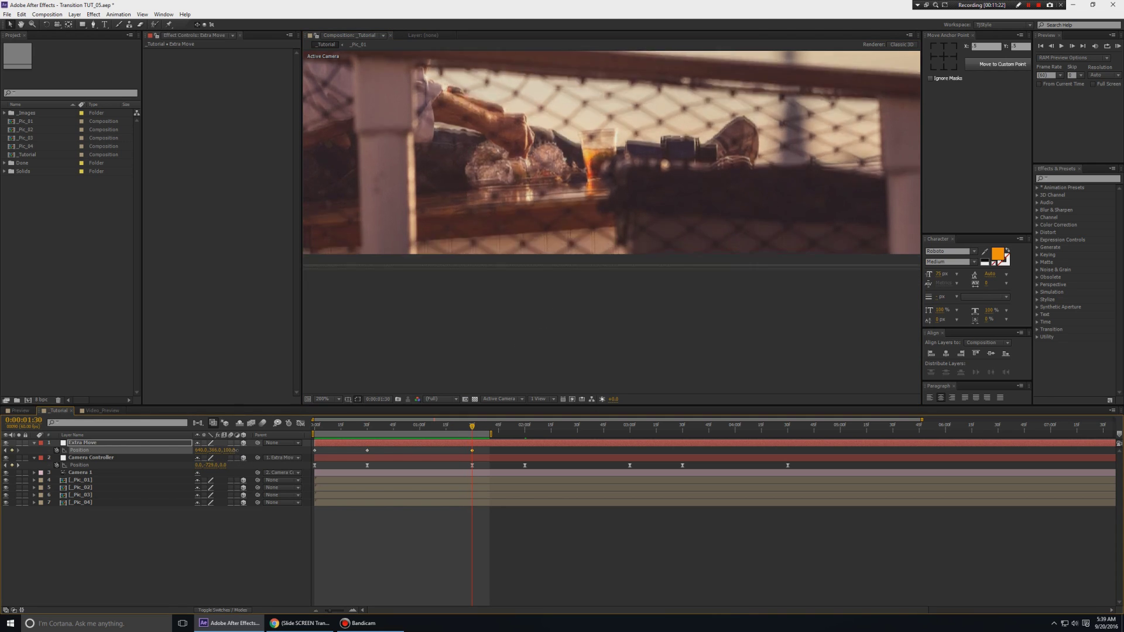
scroll(562, 307, down, 2)
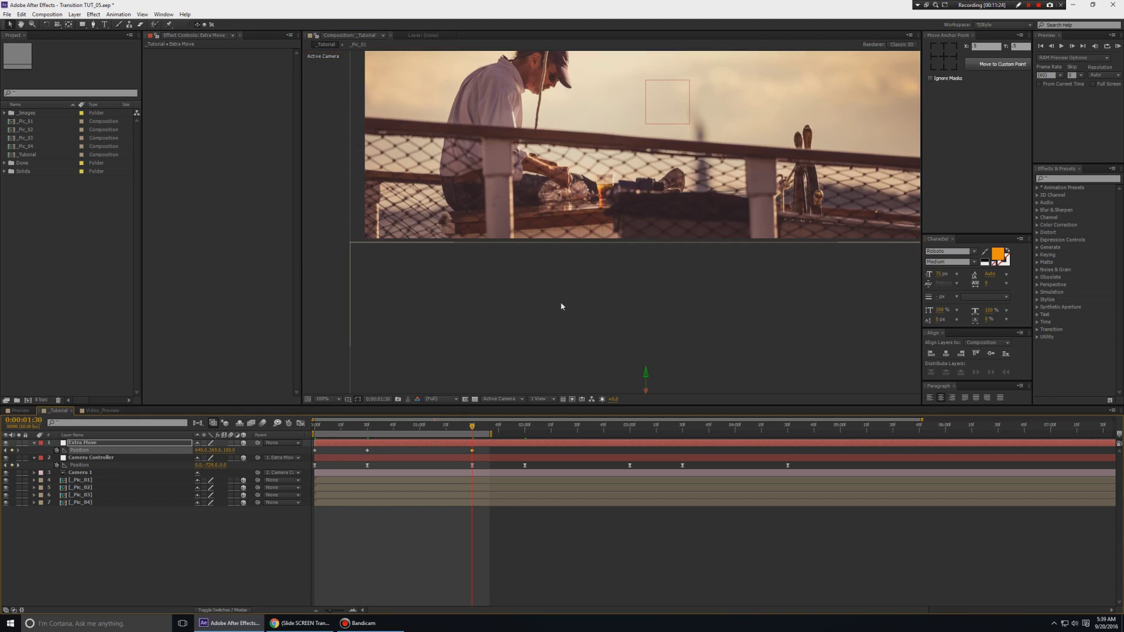
scroll(638, 336, down, 1)
scroll(638, 341, down, 1)
scroll(638, 342, down, 2)
Scrub through the transition and recentre the viewer to check the framing
drag(683, 346, 650, 348)
drag(343, 432, 483, 442)
scroll(570, 329, up, 1)
scroll(570, 323, up, 2)
scroll(617, 285, up, 1)
drag(618, 285, 646, 299)
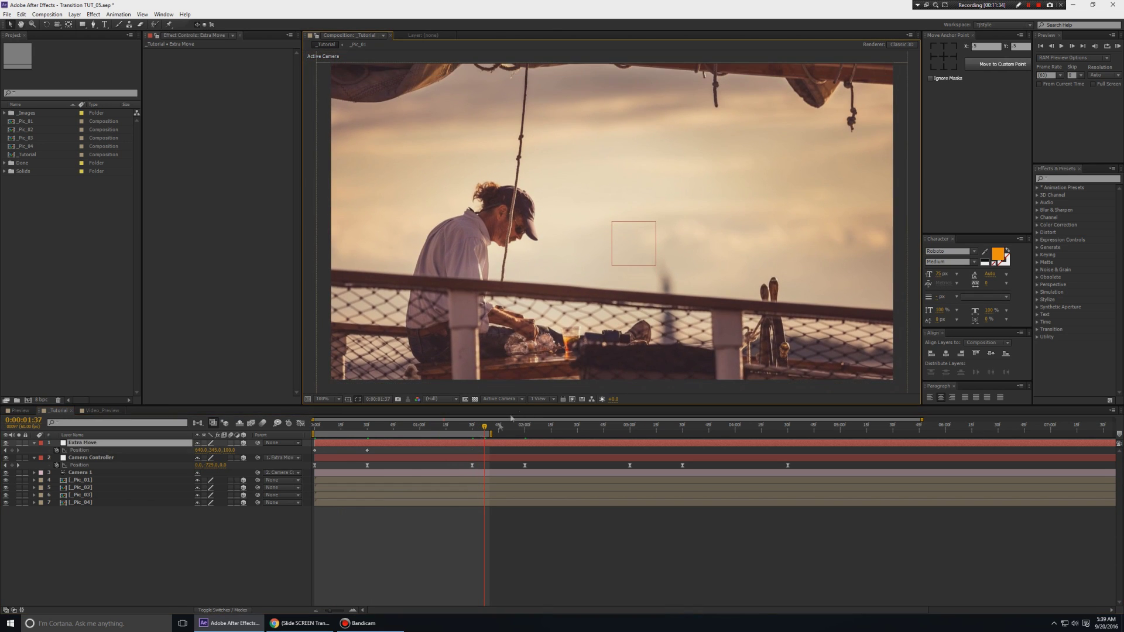
drag(557, 298, 569, 280)
key(j)
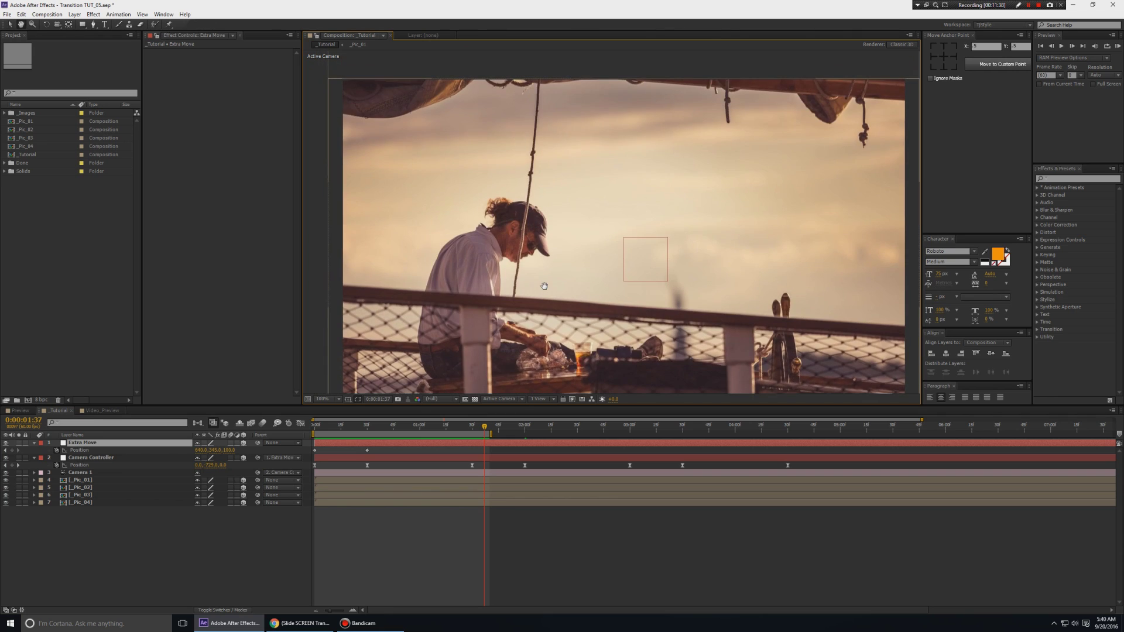
Paste the starting Position keyframe and key a push-in offset at 0:00:02:00
mouse_move(372, 428)
mouse_down()
mouse_move(364, 435)
mouse_move(422, 436)
mouse_up()
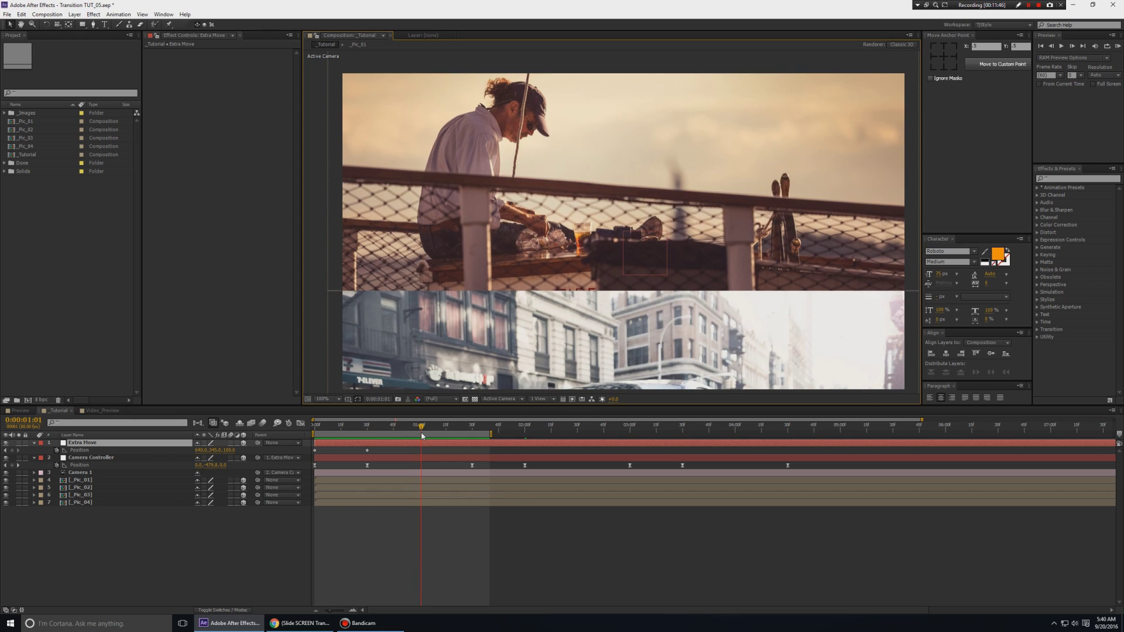
click(315, 451)
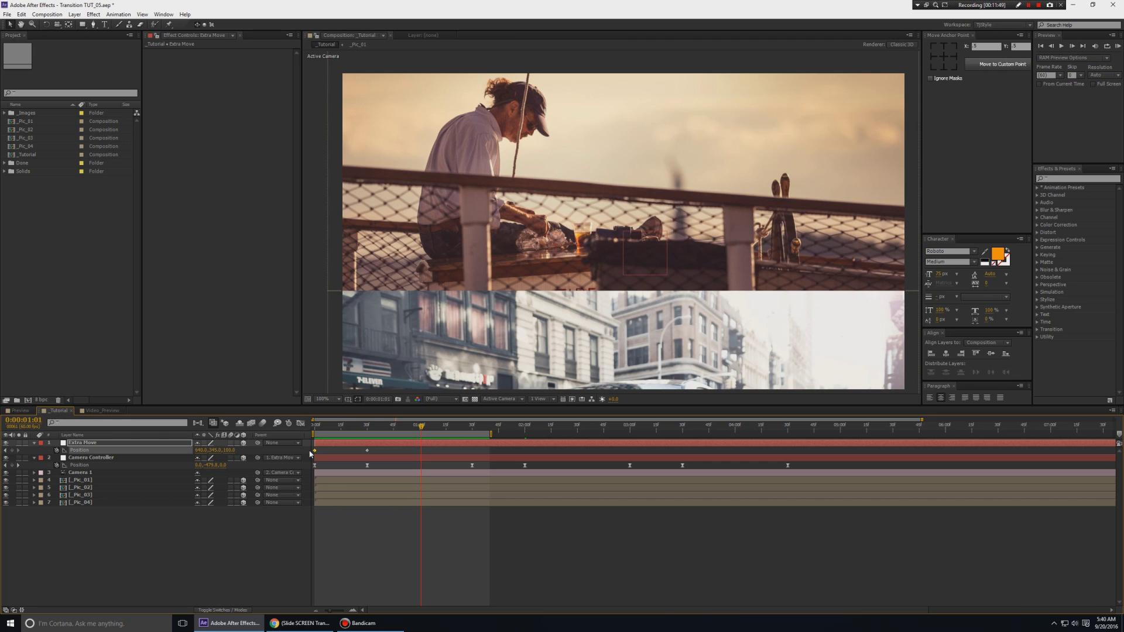
key(shift+Up)
drag(425, 426, 474, 428)
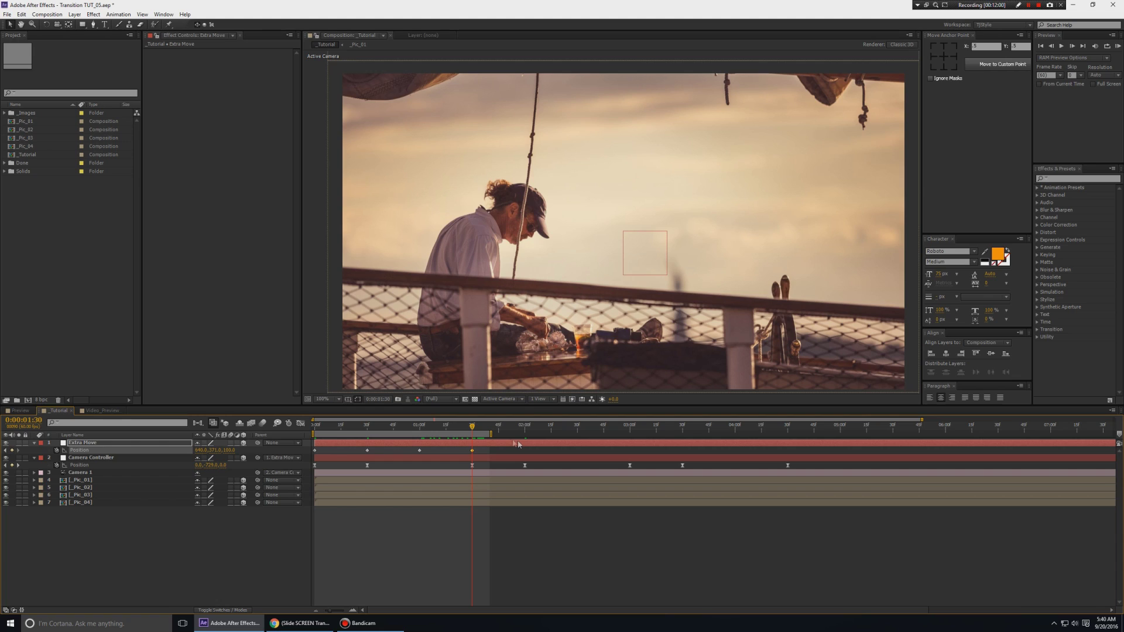
drag(495, 431, 552, 432)
click(528, 427)
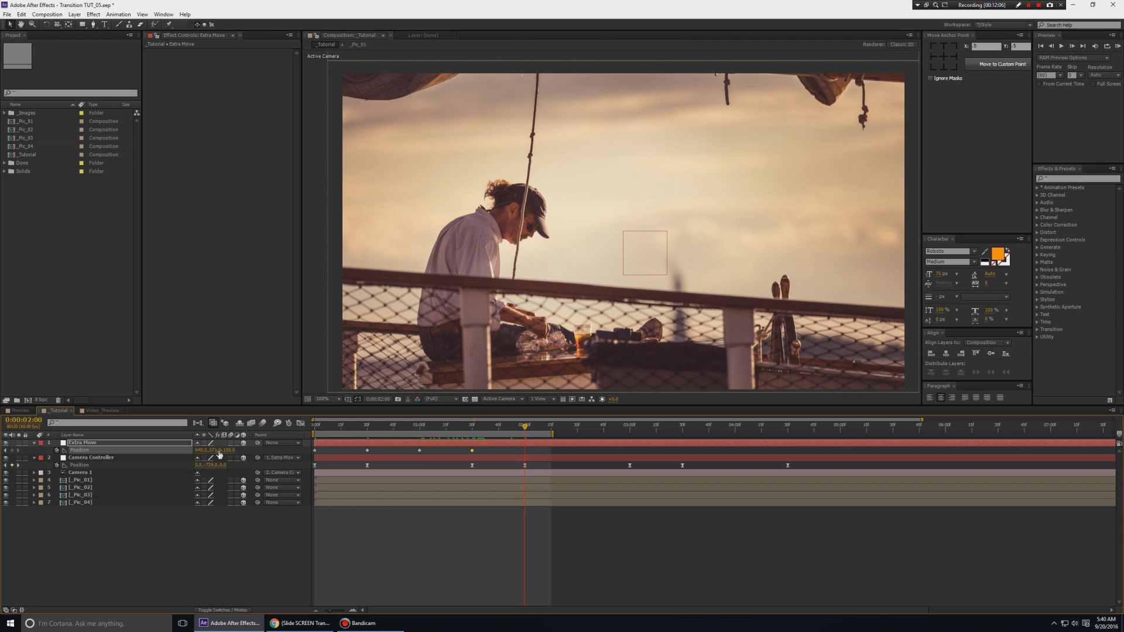
drag(219, 454, 264, 453)
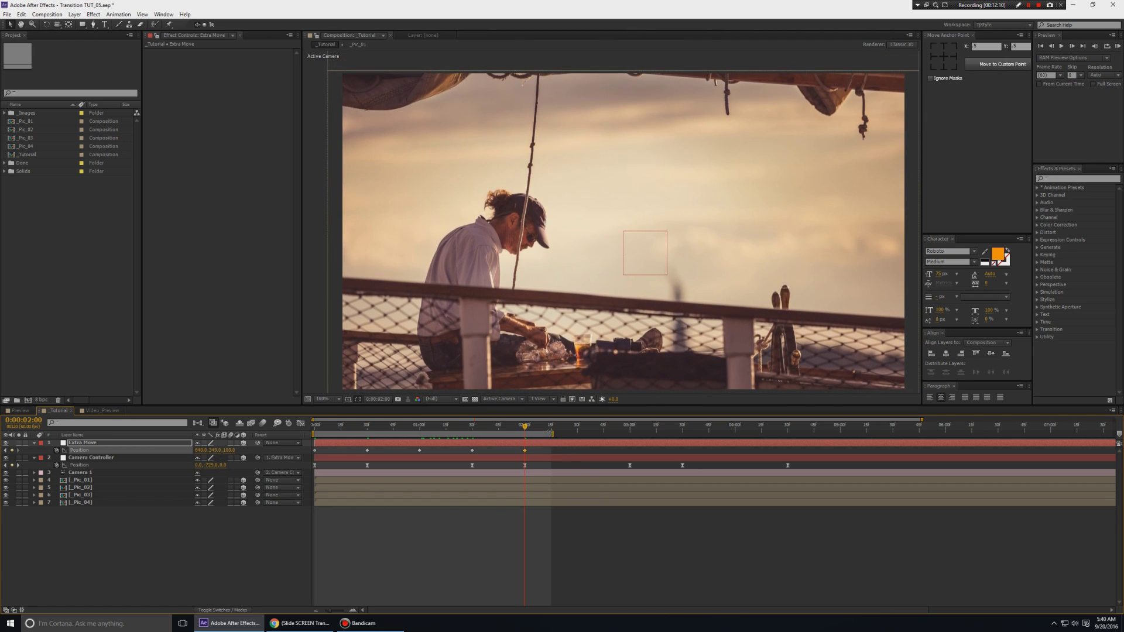
Paste the starting Position at 0:00:02:30 and key a push-in offset at 0:00:03:30
drag(552, 431, 653, 432)
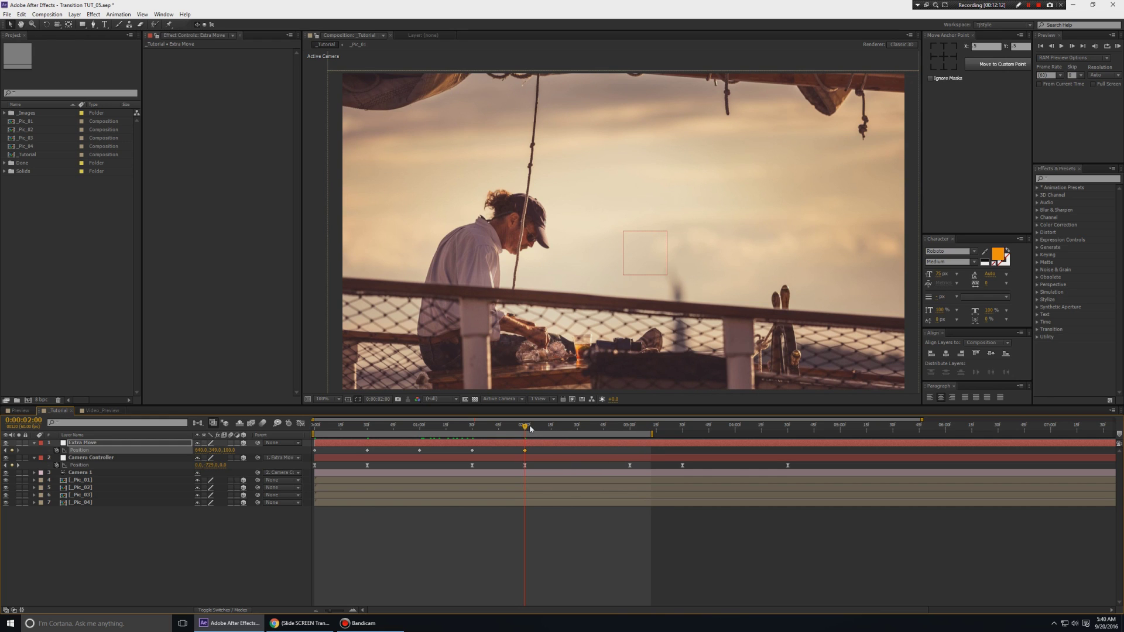
drag(530, 428, 578, 432)
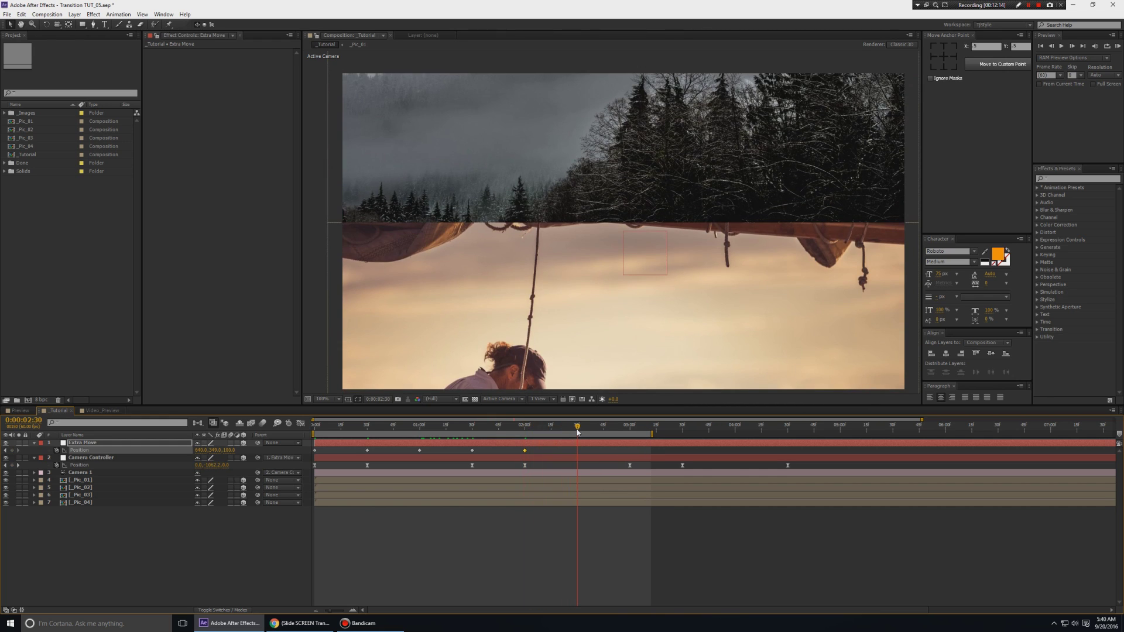
click(315, 451)
key(shift+Down)
key(shift+Down)
click(626, 429)
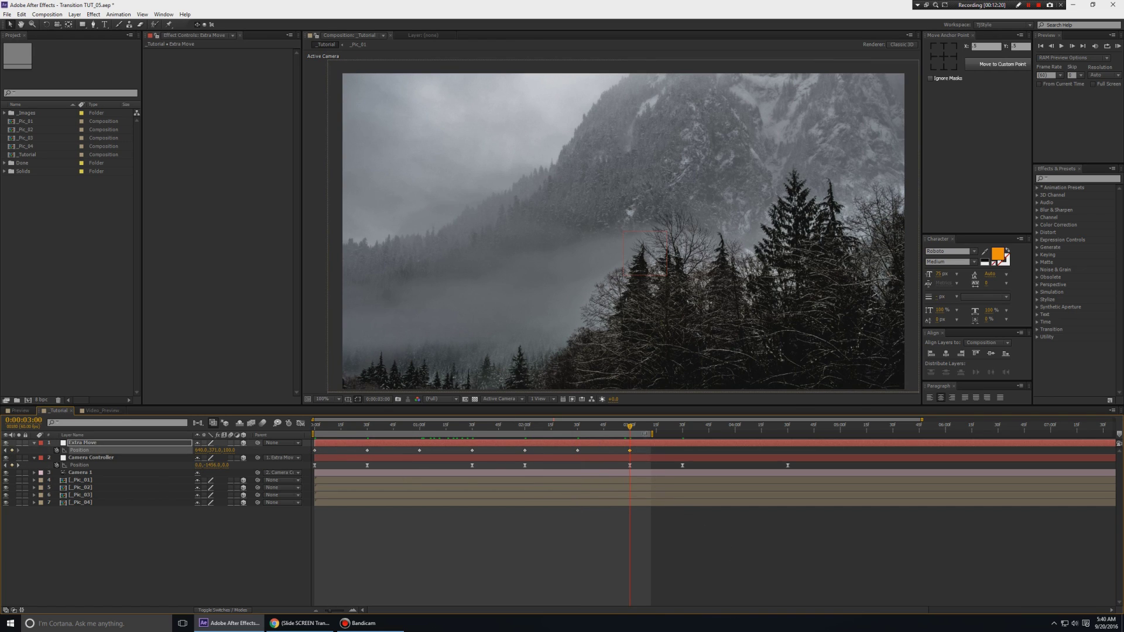
click(683, 430)
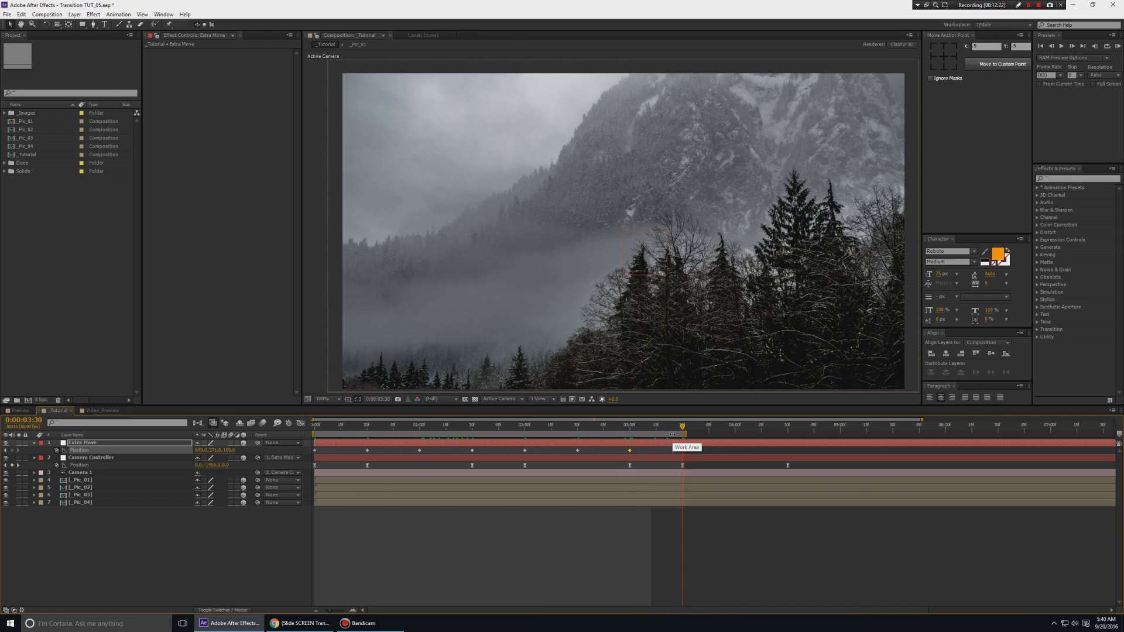
key(n)
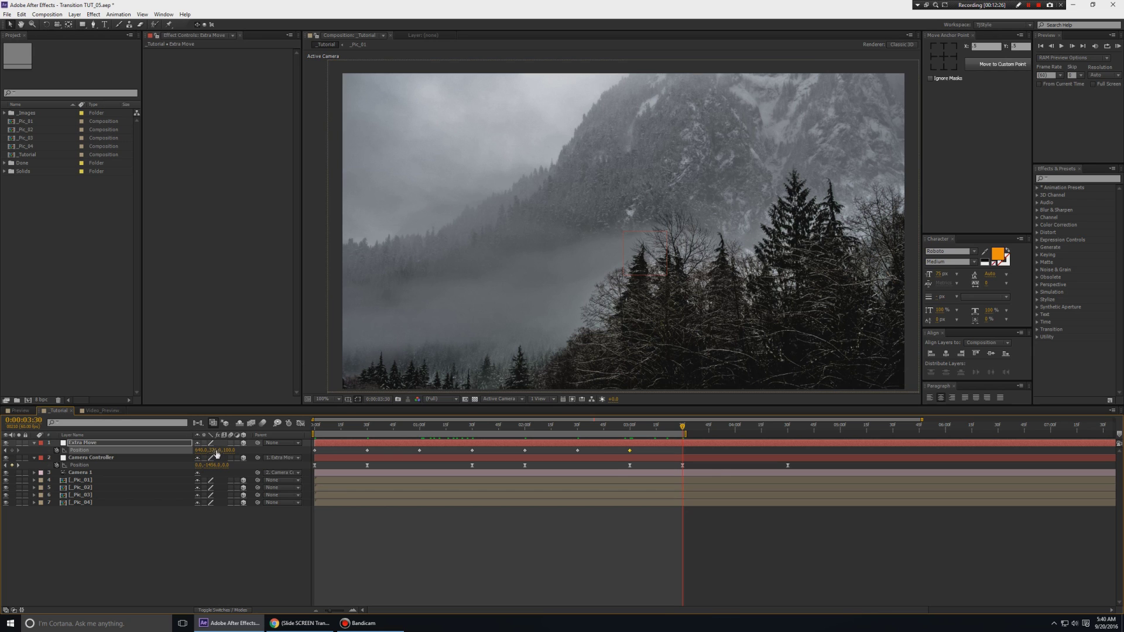
drag(216, 451, 263, 454)
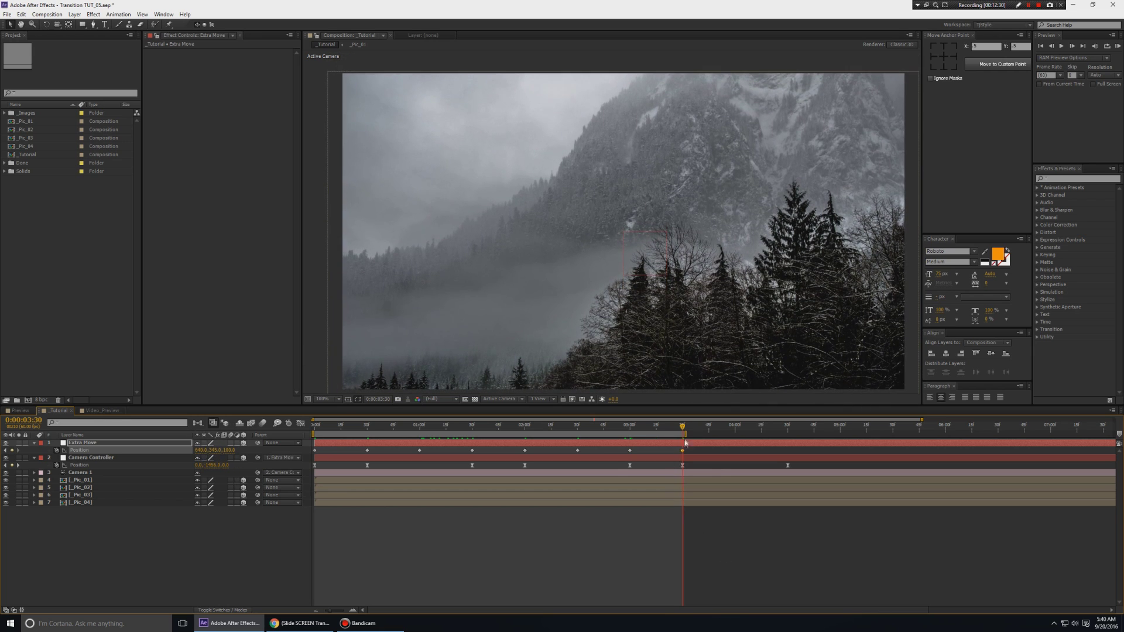
Extend the work area and key Extra Move's Position upward at 0:00:04:30
drag(704, 433, 789, 433)
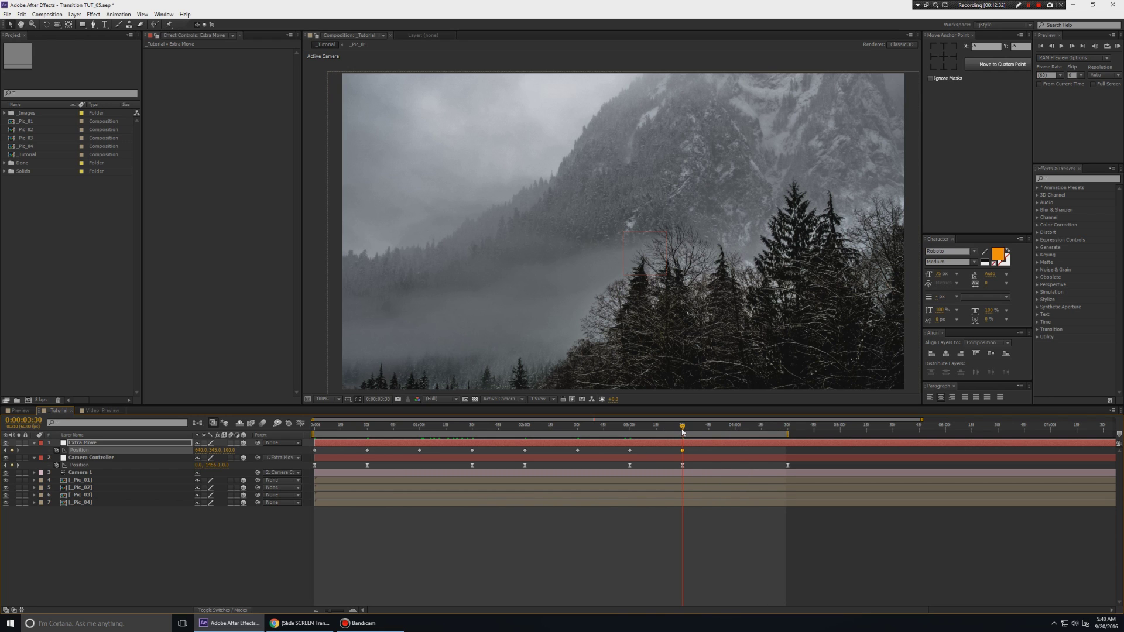
drag(682, 431, 788, 437)
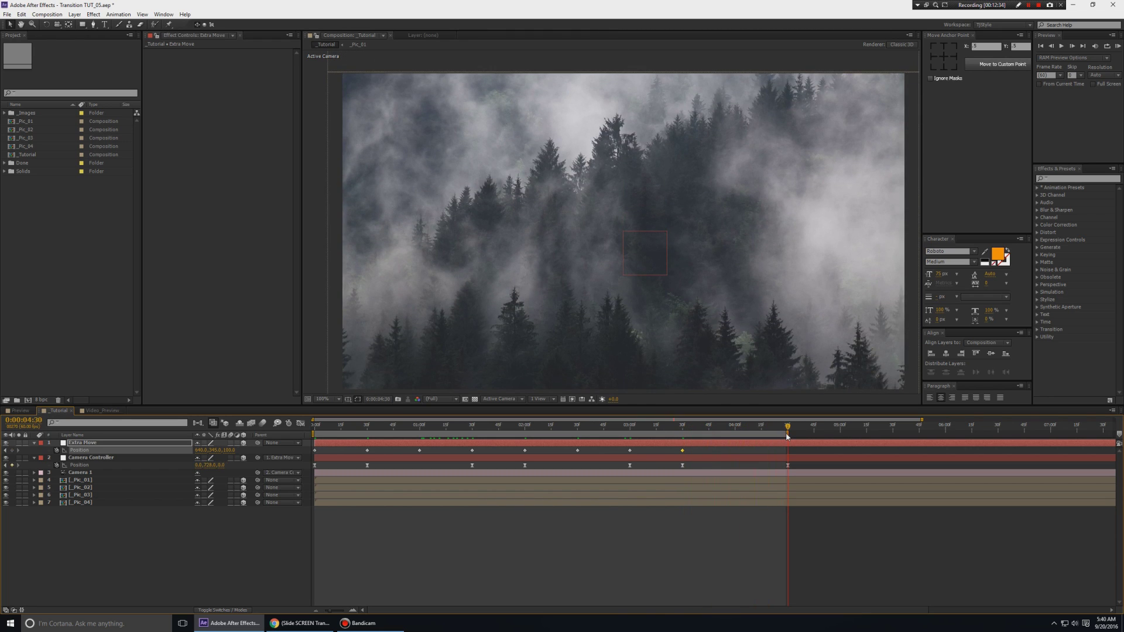
key(grave)
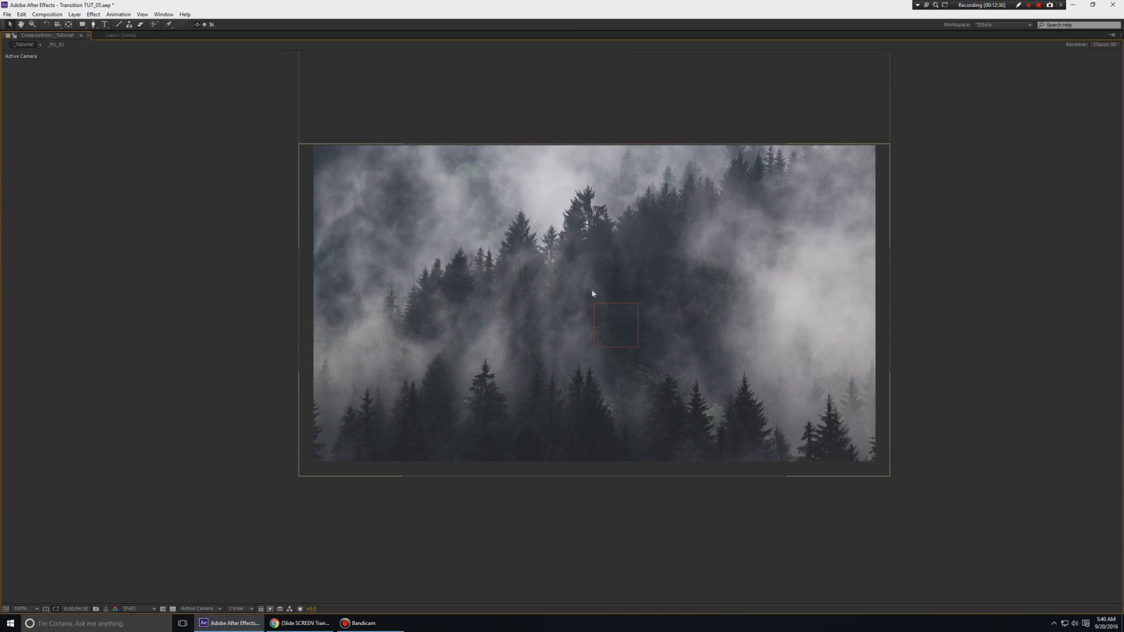
key(grave)
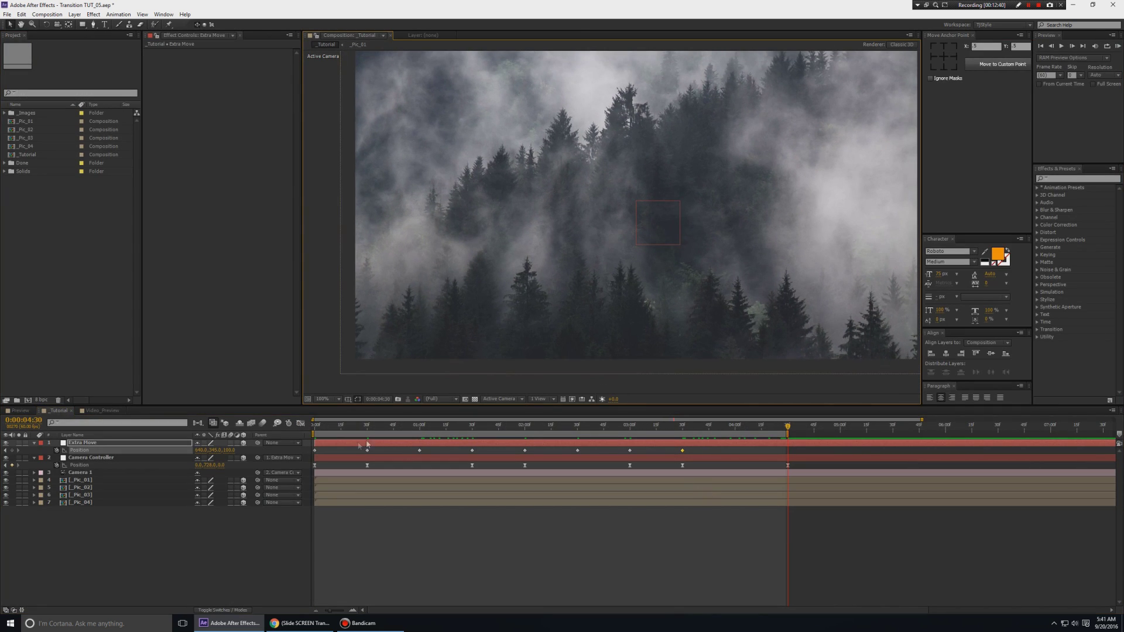
mouse_move(220, 450)
mouse_down()
mouse_move(243, 450)
mouse_move(229, 452)
mouse_up()
key(space)
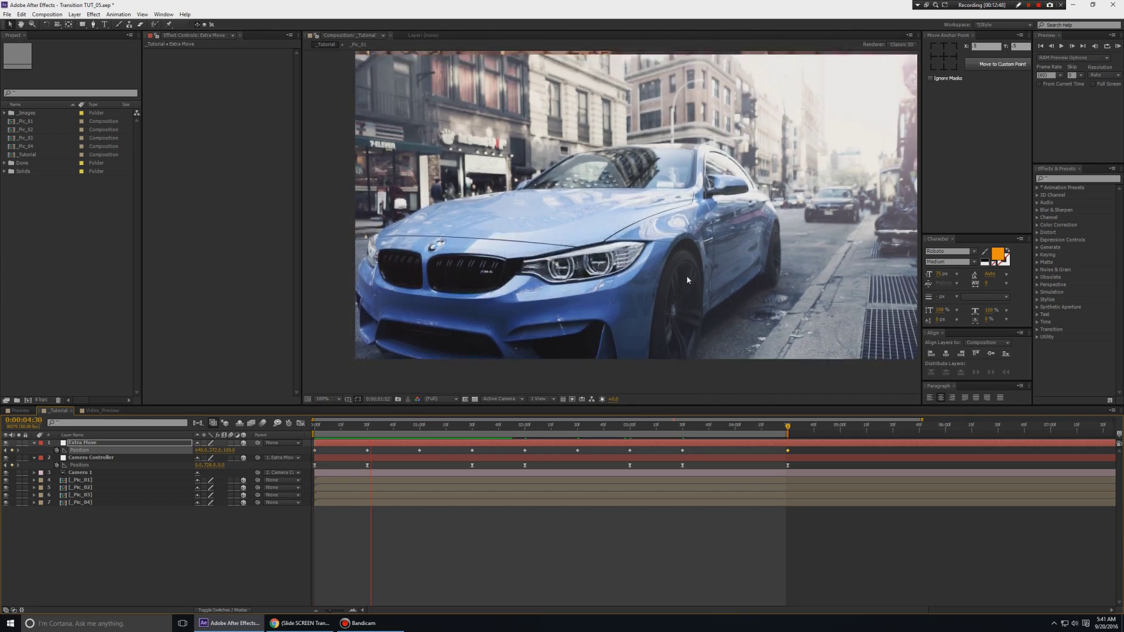
key(space)
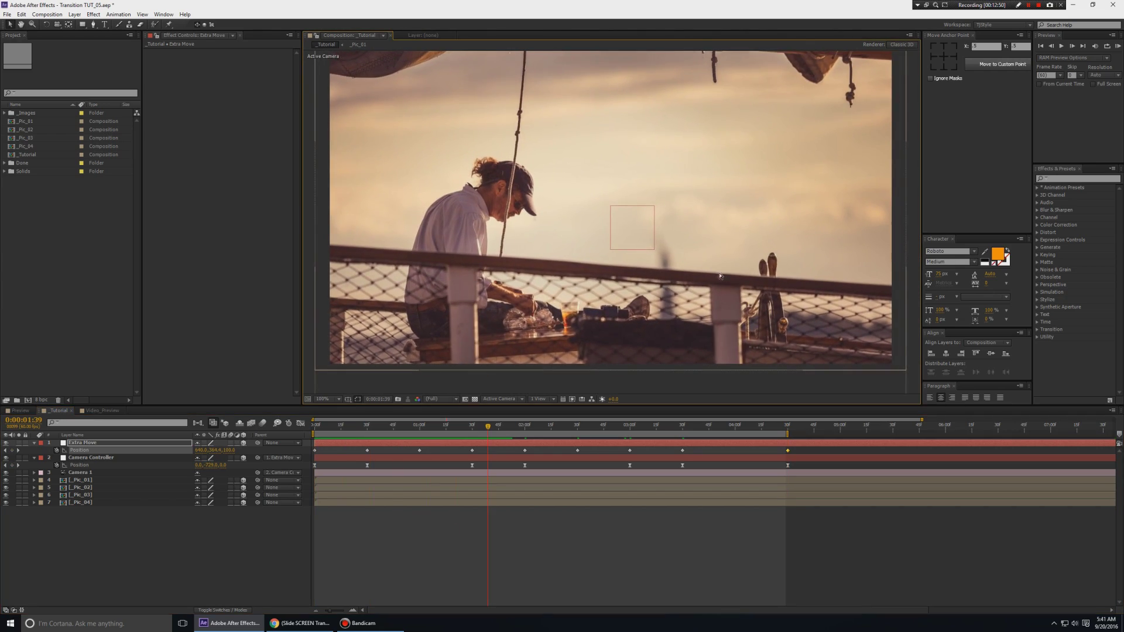
key(space)
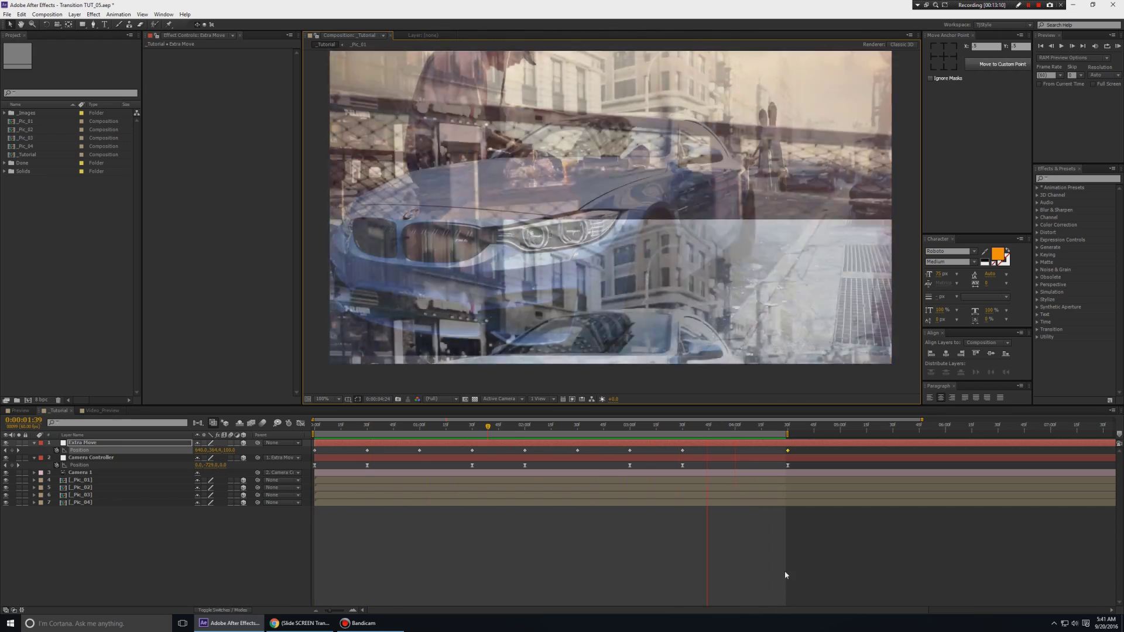
key(space)
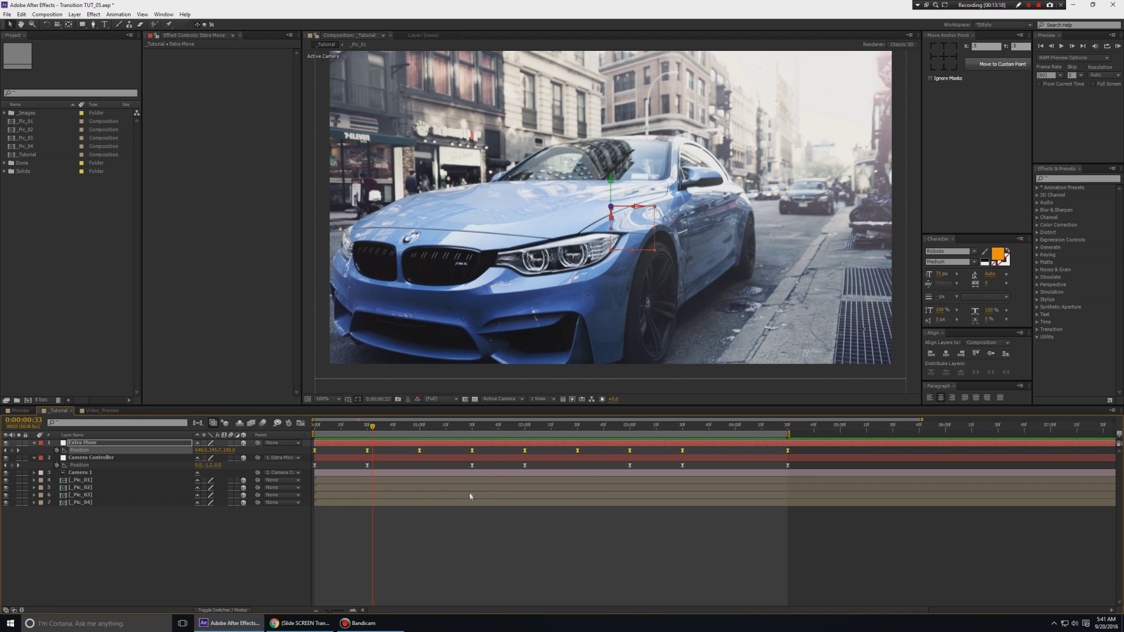
key(space)
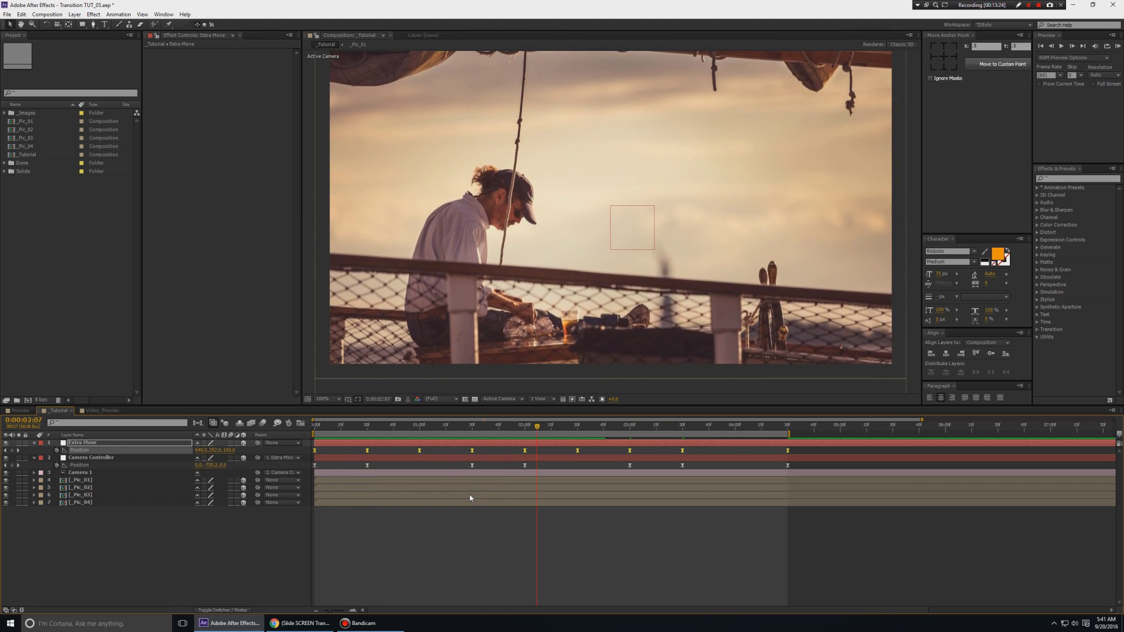
key(space)
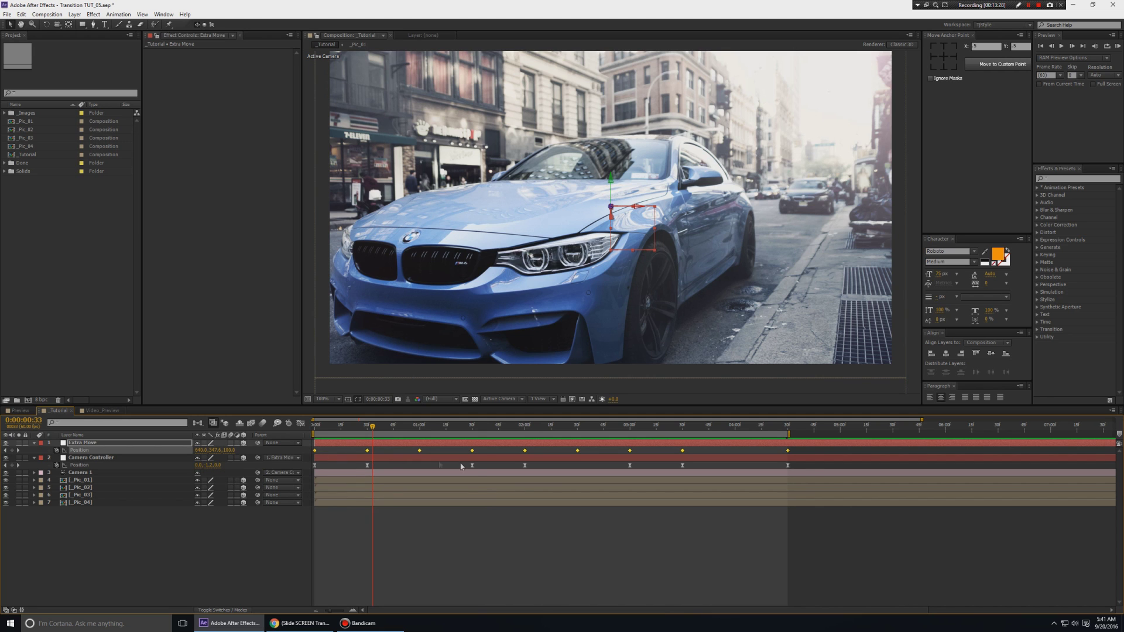
key(space)
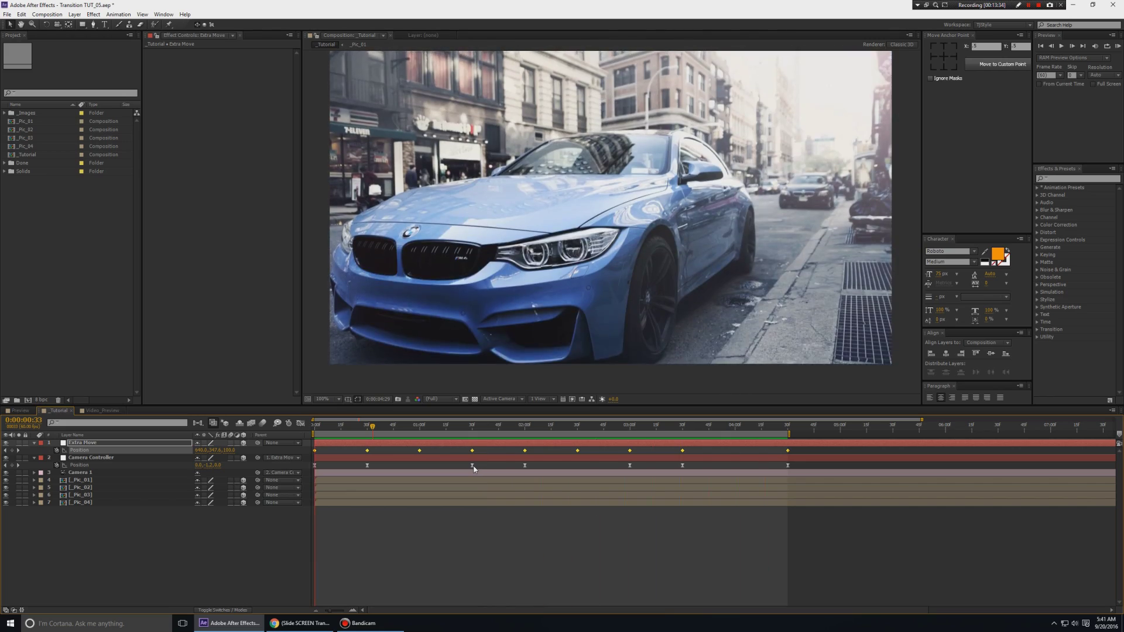
key(space)
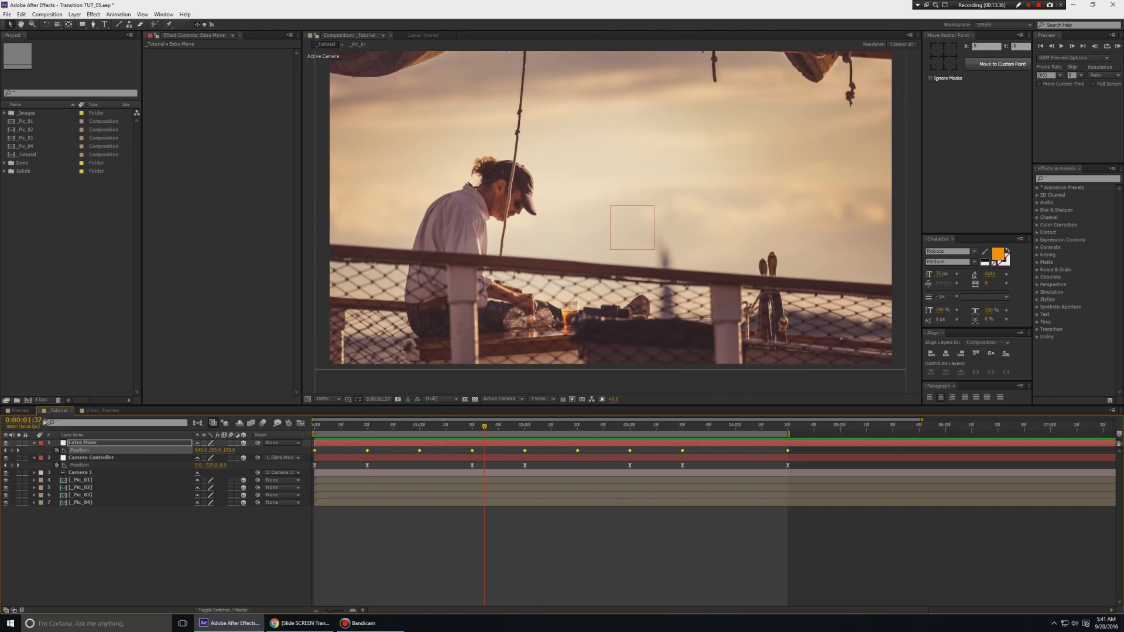
Switch the timeline to the Preview composition
click(19, 410)
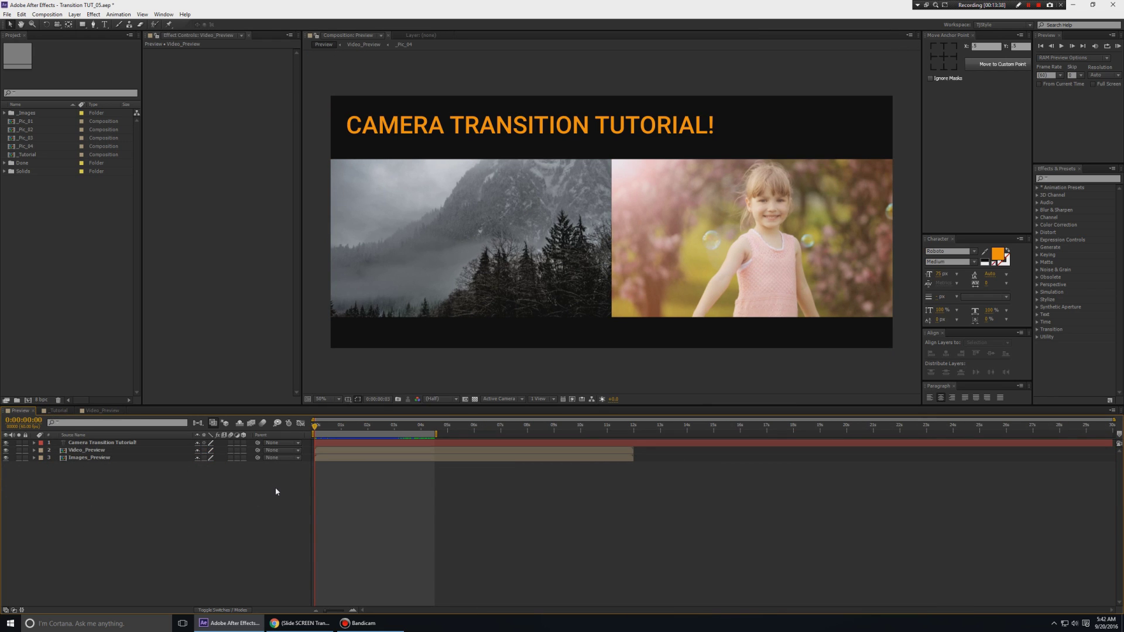